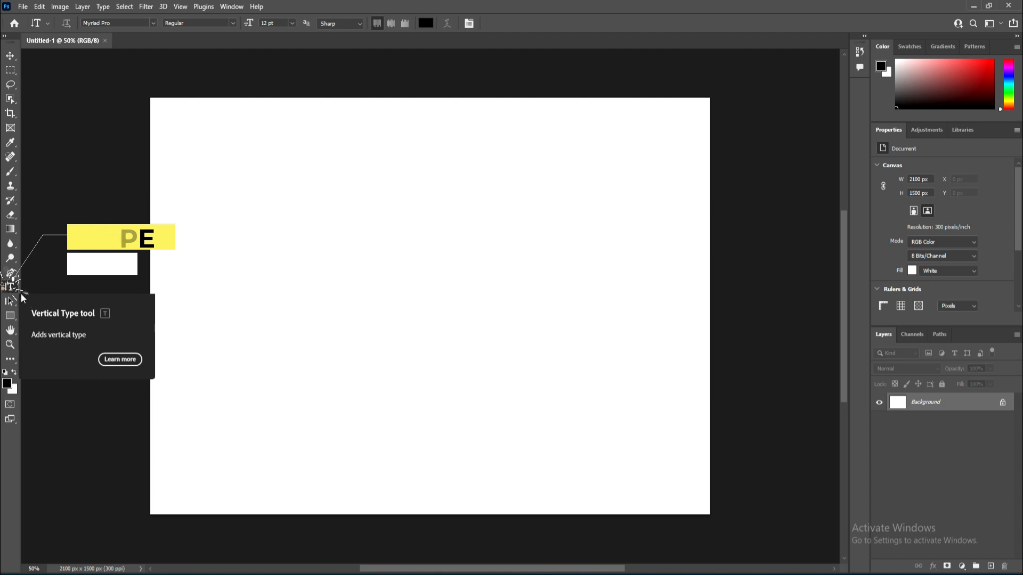
Step: Browse the type tool variants in the type tool group, ending on the Horizontal Type tool
{"action": "right_click", "coordinate": [21, 294]}
{"action": "left_click", "coordinate": [28, 286]}
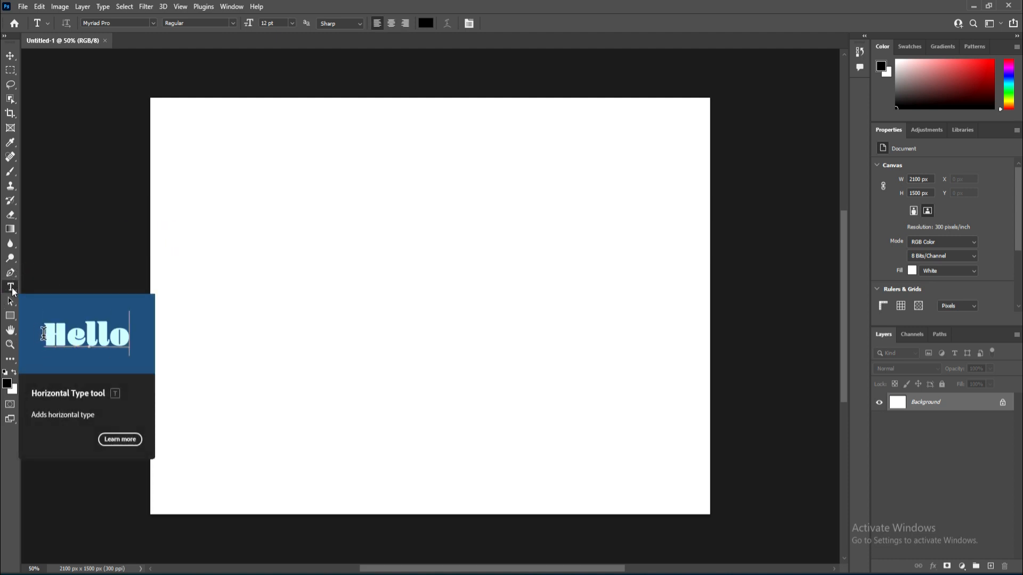
{"action": "right_click", "coordinate": [13, 291]}
{"action": "left_click", "coordinate": [32, 305]}
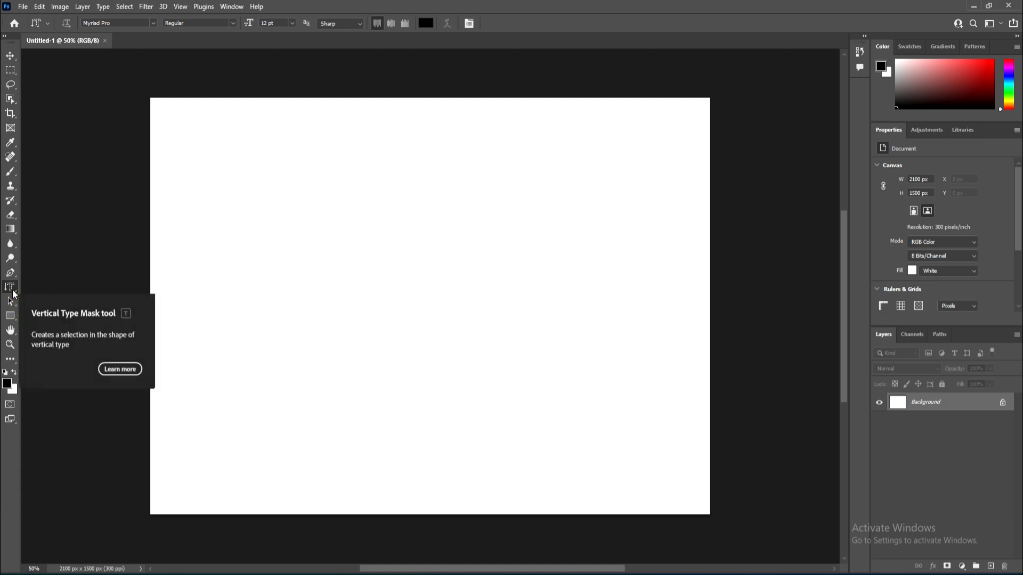
{"action": "right_click", "coordinate": [12, 290]}
{"action": "left_click", "coordinate": [29, 288]}
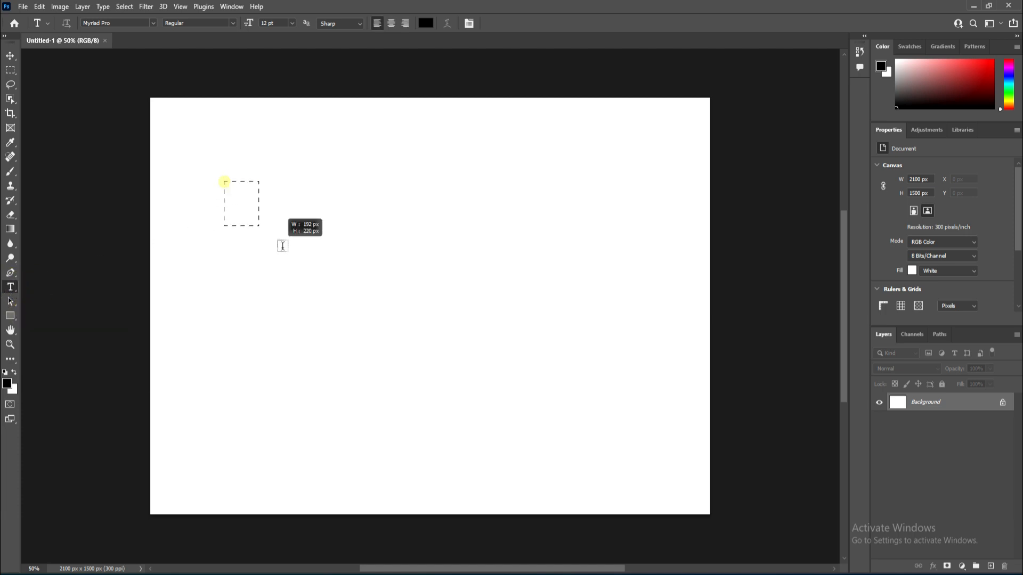
Step: Draw a paragraph text box filled with placeholder text, then delete that type layer
{"action": "left_click_drag", "start_coordinate": [282, 245], "coordinate": [588, 284]}
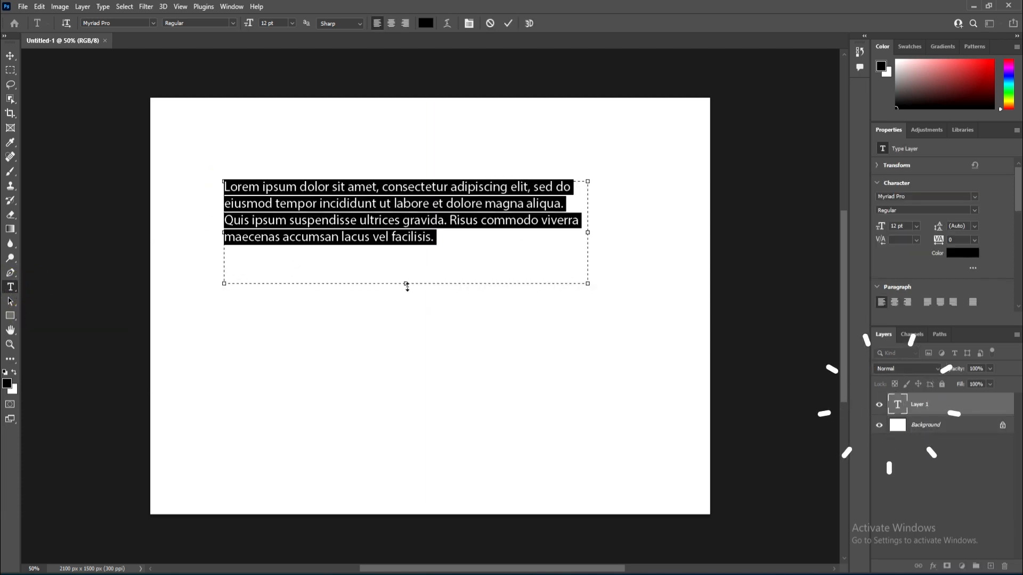
{"action": "left_click", "coordinate": [404, 276]}
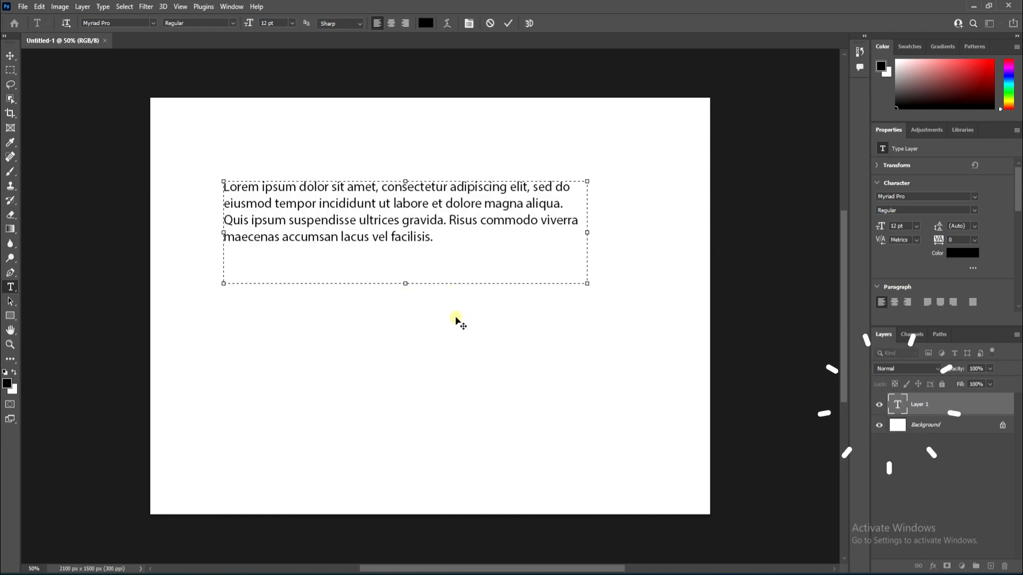
{"action": "left_click", "coordinate": [10, 55]}
{"action": "left_click_drag", "start_coordinate": [338, 234], "coordinate": [304, 304]}
{"action": "key", "text": "Delete"}
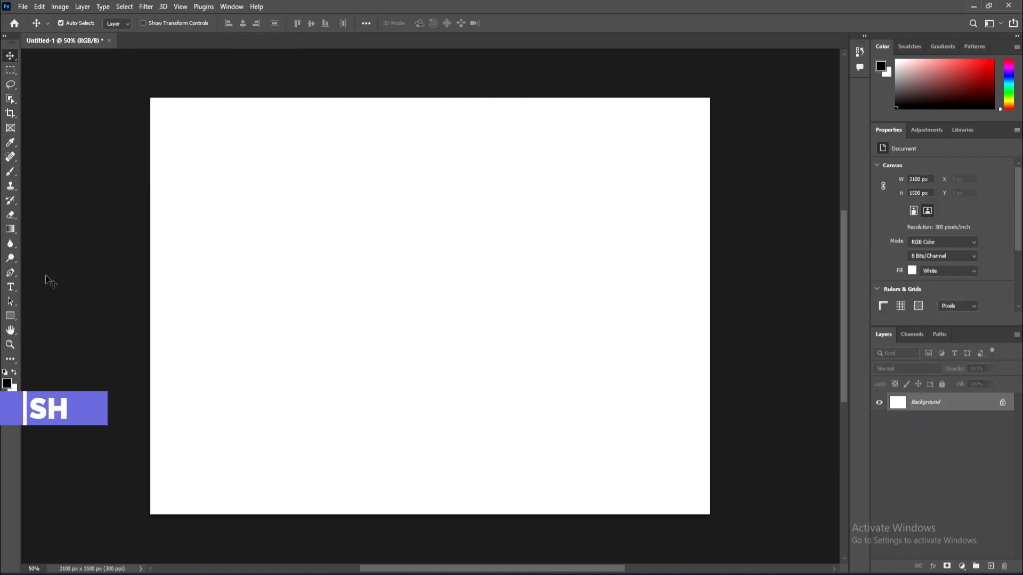
Step: Cycle through the horizontal, vertical and mask type tool variants
{"action": "key", "text": "t"}
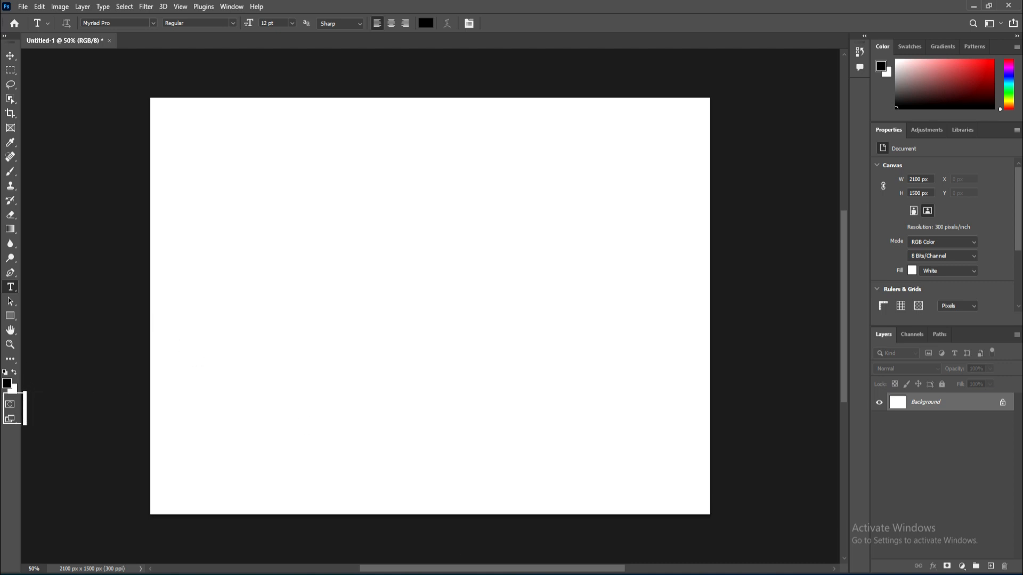
{"action": "left_click", "coordinate": [10, 57]}
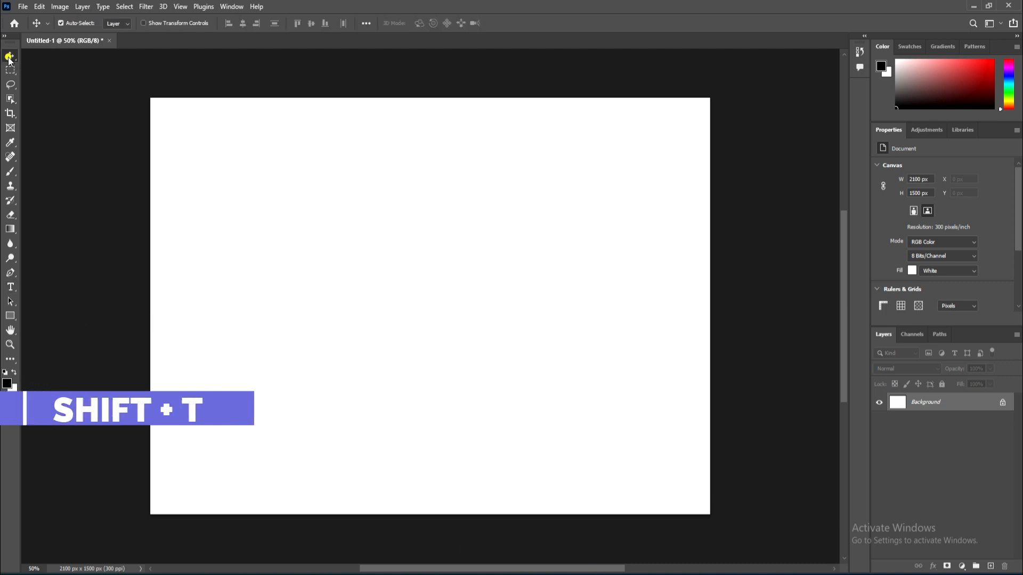
{"action": "key", "text": "shift+t"}
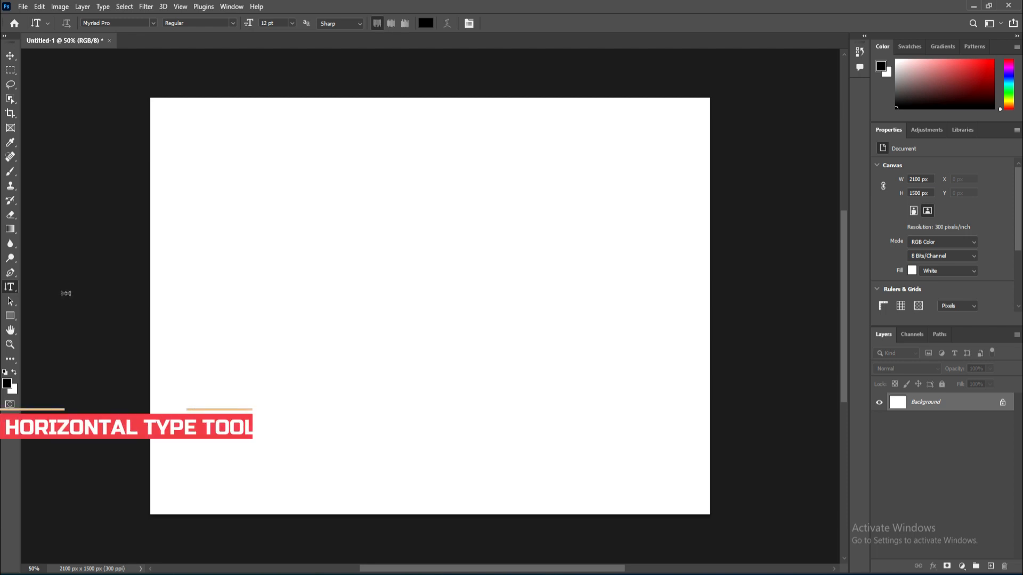
{"action": "key", "text": "shift+t"}
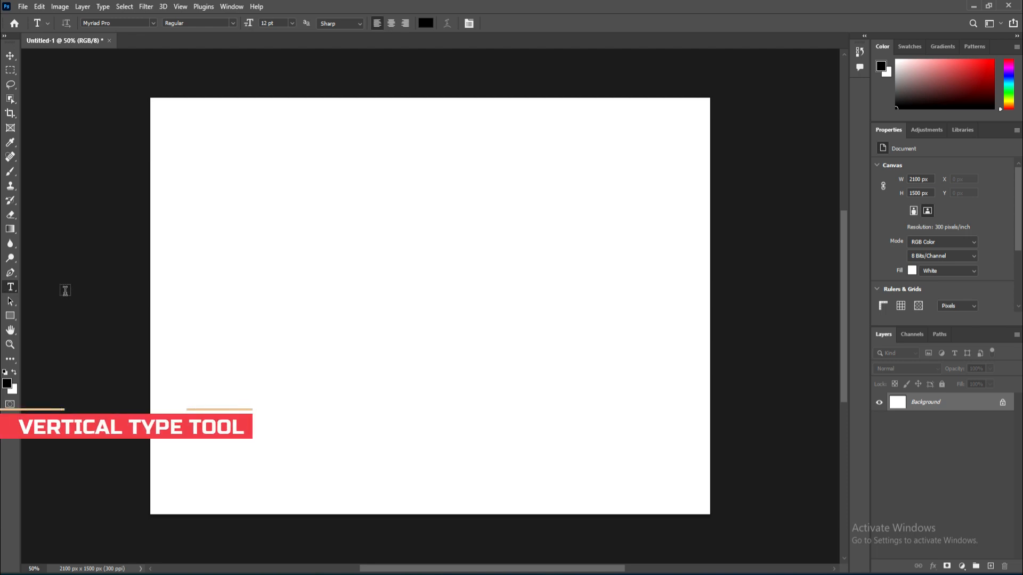
{"action": "key", "text": "shift+t"}
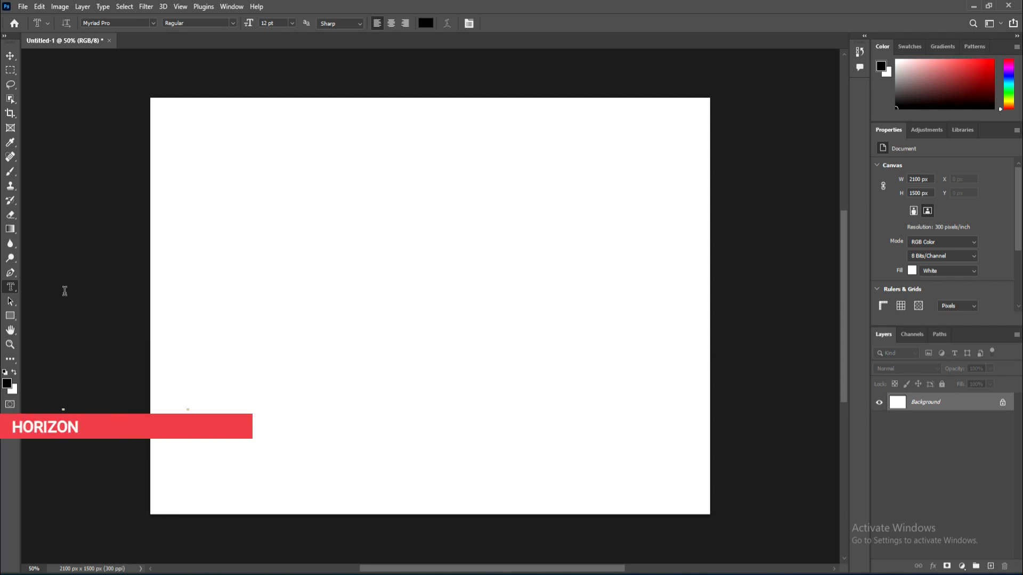
{"action": "left_click", "coordinate": [15, 292]}
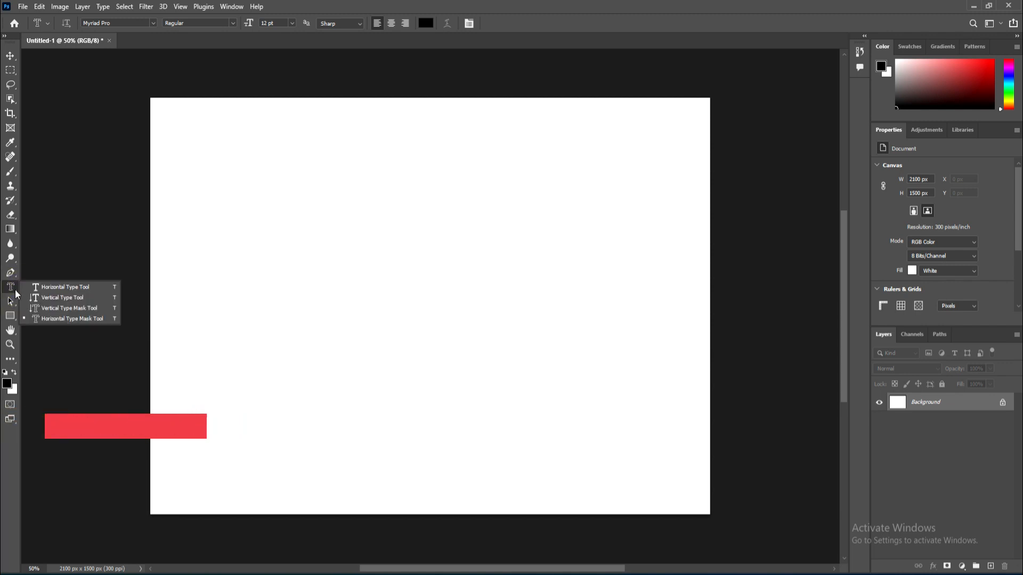
{"action": "key", "text": "shift+t"}
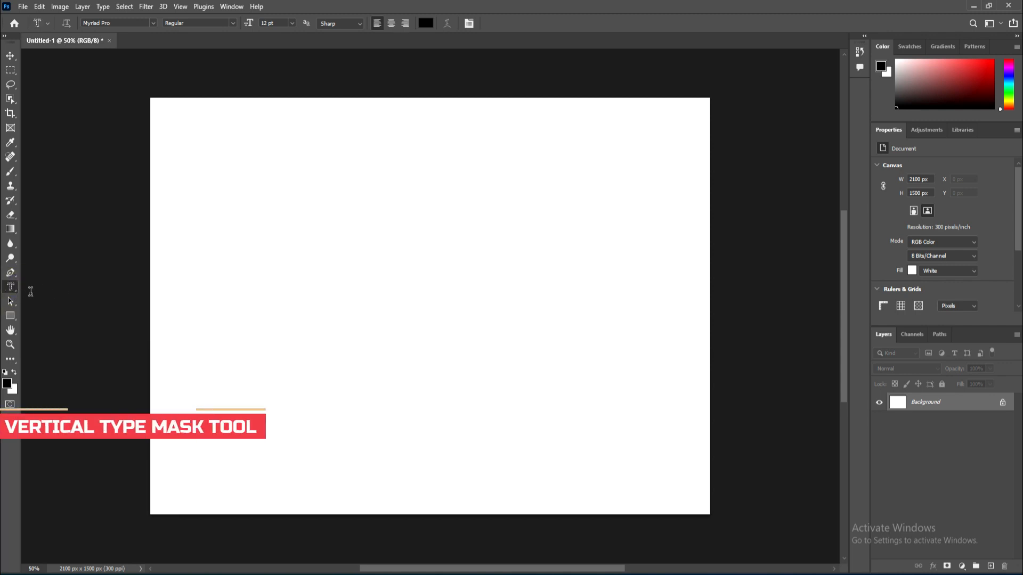
{"action": "key", "text": "shift+t"}
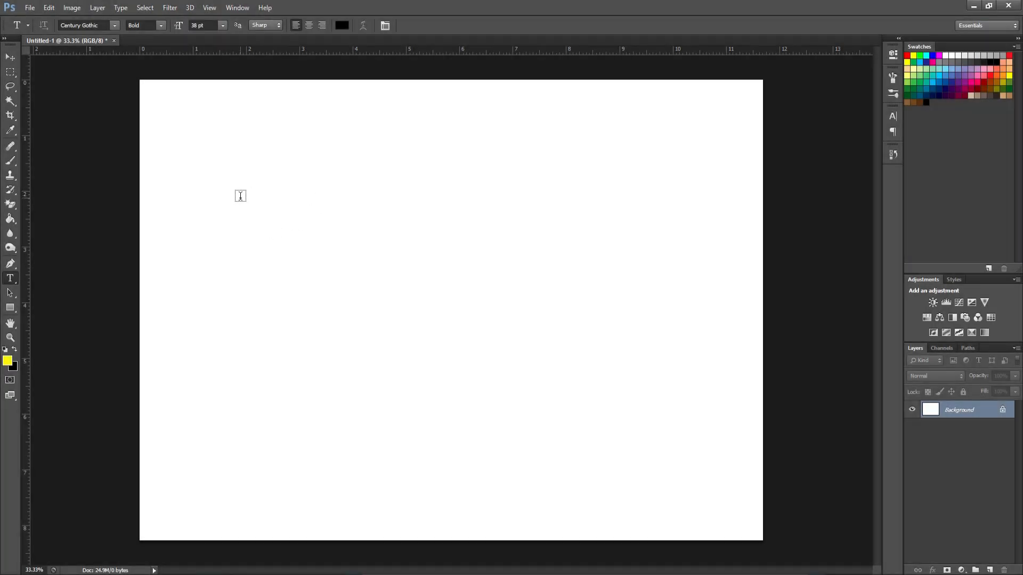
Step: Type horizontal point text listing ILOCOS SUR, ILOCOS NORTE, LA and PANGASINAN on separate lines
{"action": "left_click", "coordinate": [241, 198]}
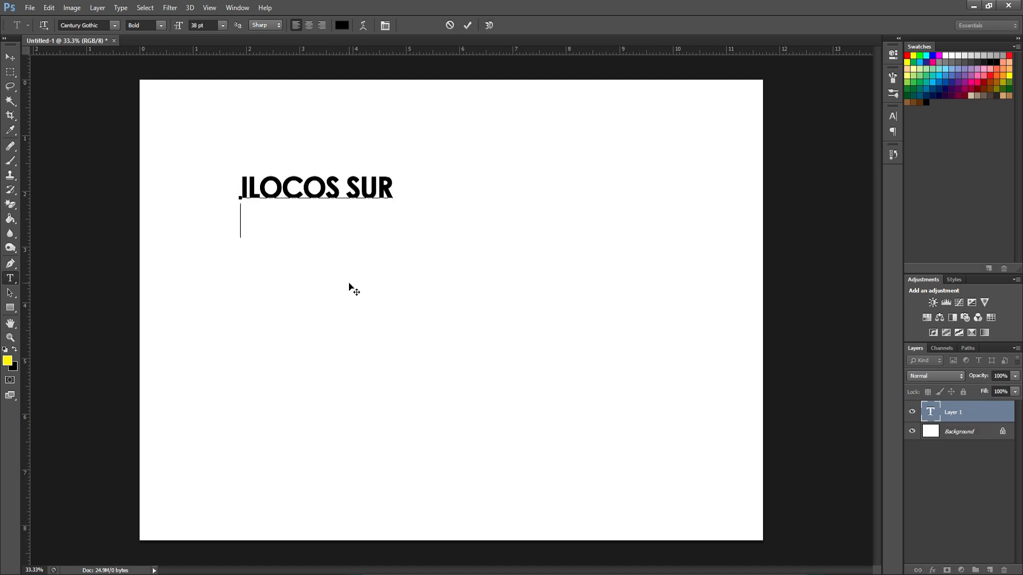
{"action": "type", "text": "ILOCOS NORTE"}
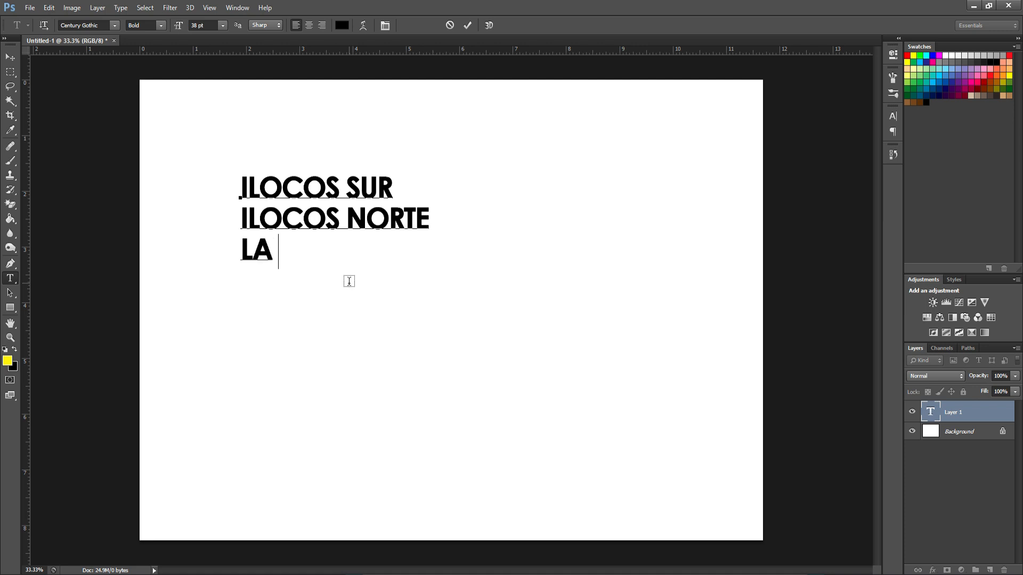
{"action": "type", "text": "PANGASINAN"}
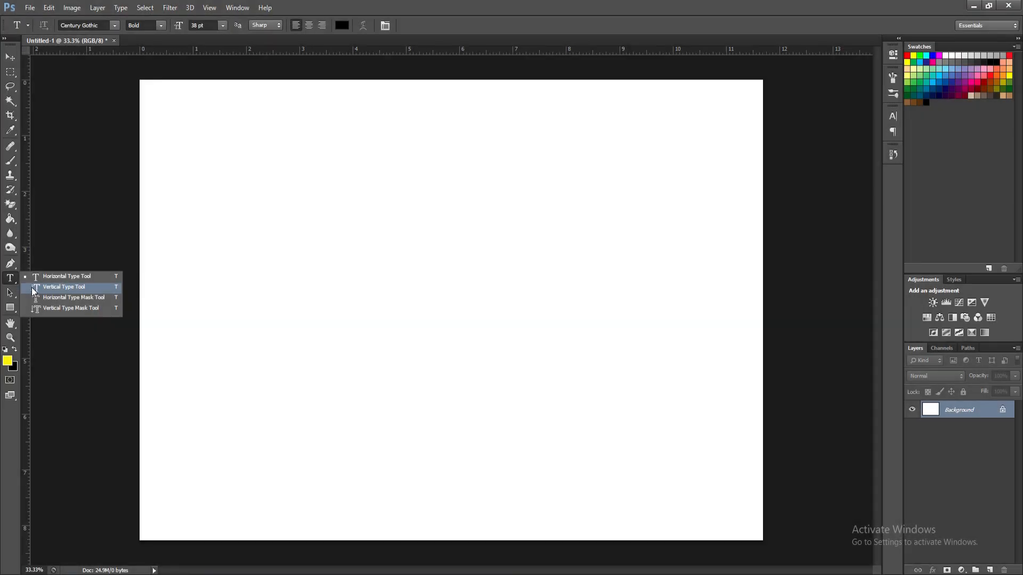
Step: Type ILOCOS SUR as vertical text with the Vertical Type tool and commit it
{"action": "left_click", "coordinate": [37, 289]}
{"action": "left_click", "coordinate": [252, 172]}
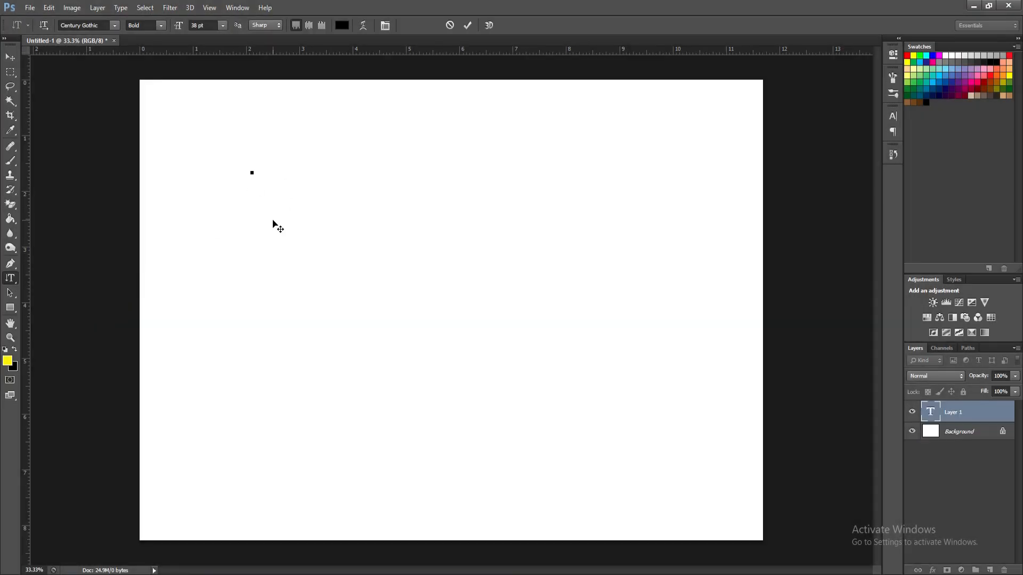
{"action": "type", "text": "iLOCSO"}
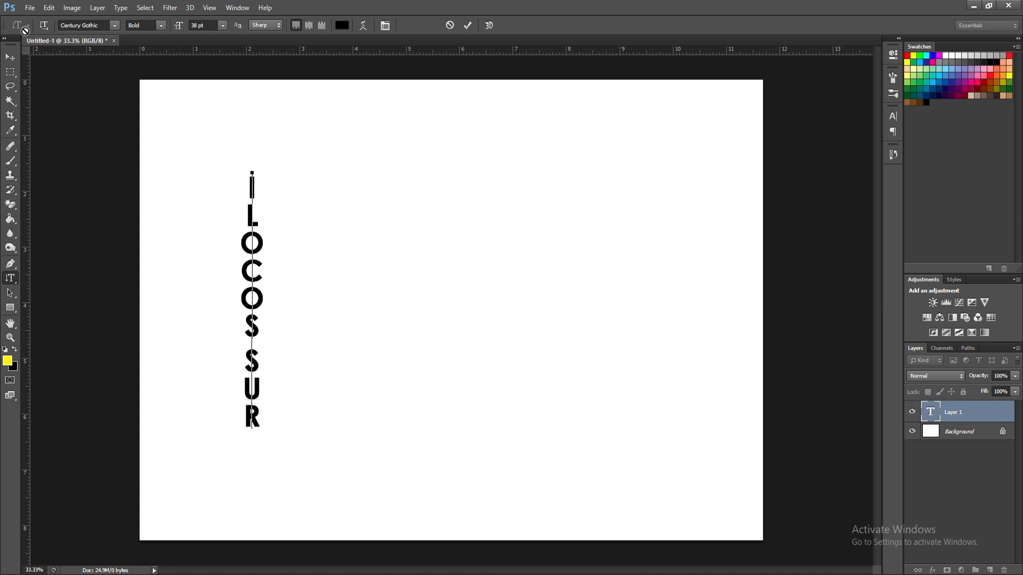
{"action": "key", "text": "ctrl+Return"}
Step: Add a second vertical text column reading LA UNION beside it and nudge it into place
{"action": "left_click", "coordinate": [321, 178]}
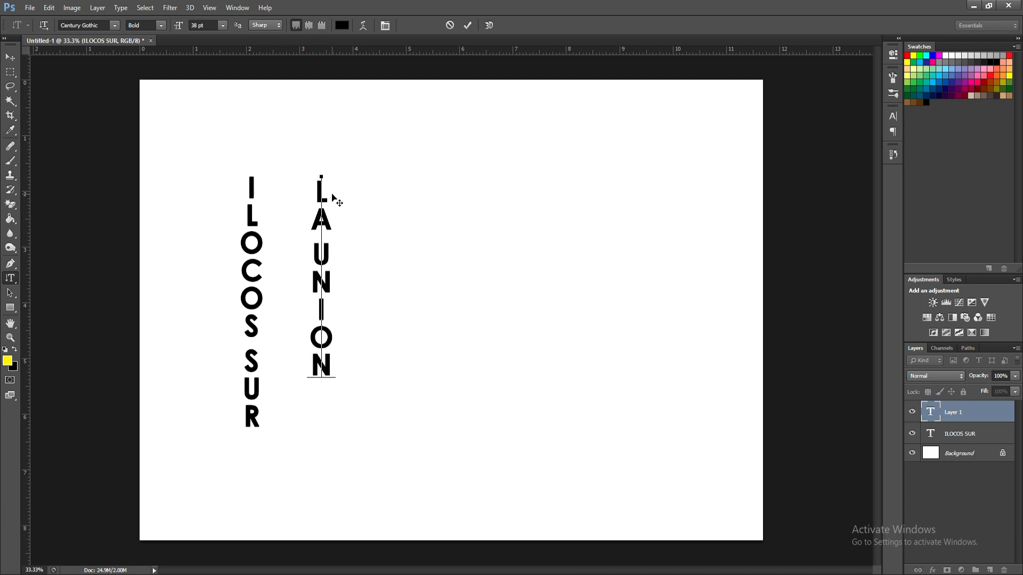
{"action": "left_click_drag", "start_coordinate": [373, 253], "coordinate": [359, 271]}
{"action": "left_click", "coordinate": [10, 57]}
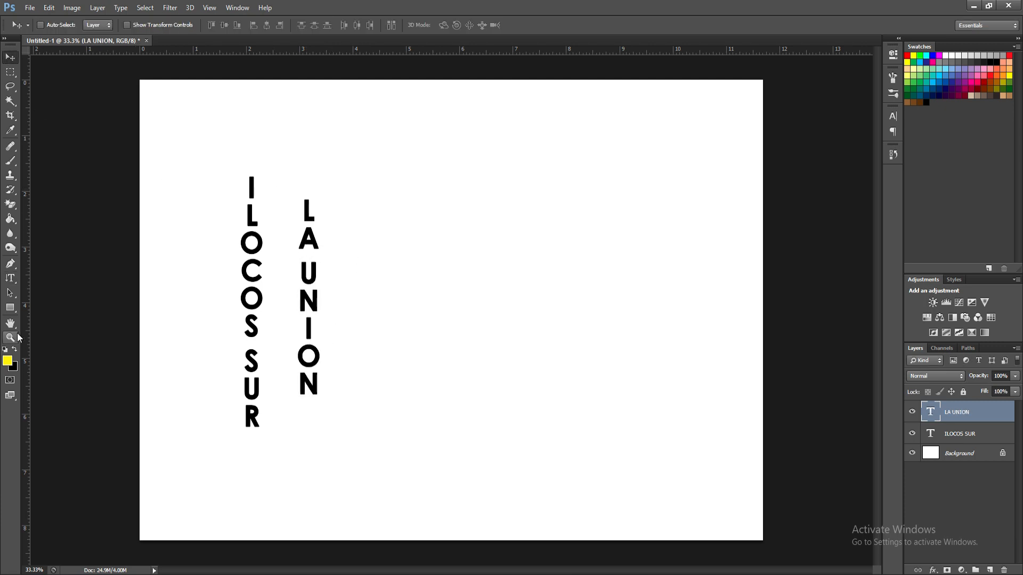
Step: Add a third vertical text column reading PANGASINAN and reposition it
{"action": "left_click", "coordinate": [10, 278]}
{"action": "left_click", "coordinate": [385, 191]}
{"action": "type", "text": "PA"}
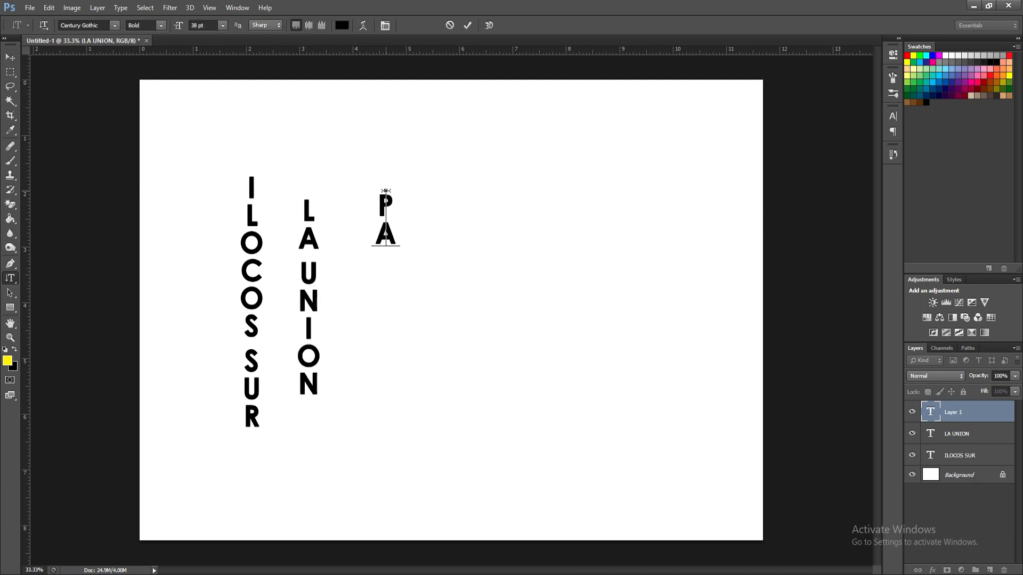
{"action": "type", "text": "NGASINAN"}
{"action": "left_click", "coordinate": [10, 57]}
{"action": "left_click_drag", "start_coordinate": [407, 351], "coordinate": [391, 335]}
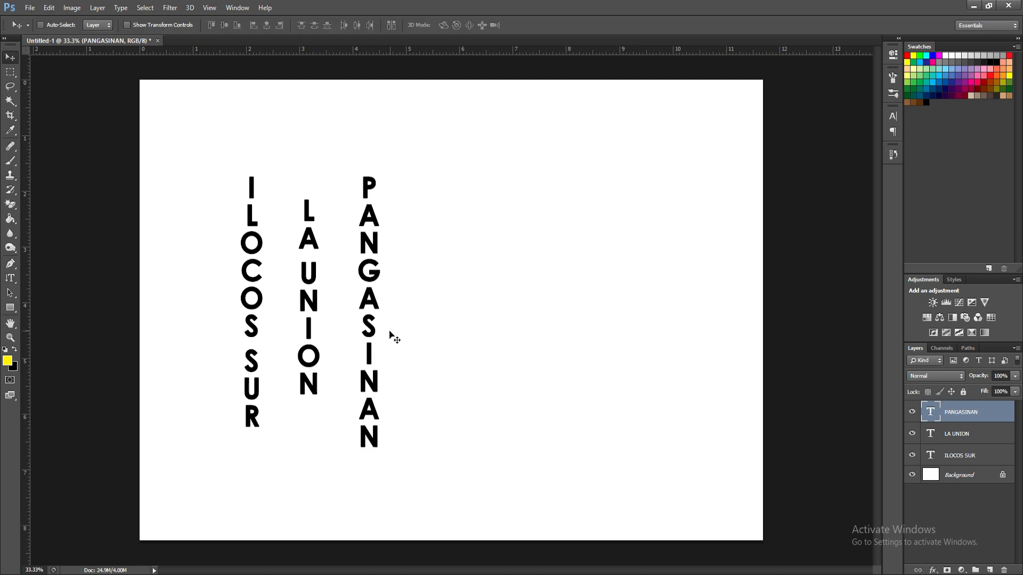
Step: Start a fourth vertical text column reading ILOCO to the right of PANGASINAN
{"action": "left_click", "coordinate": [10, 278]}
{"action": "left_click", "coordinate": [462, 202]}
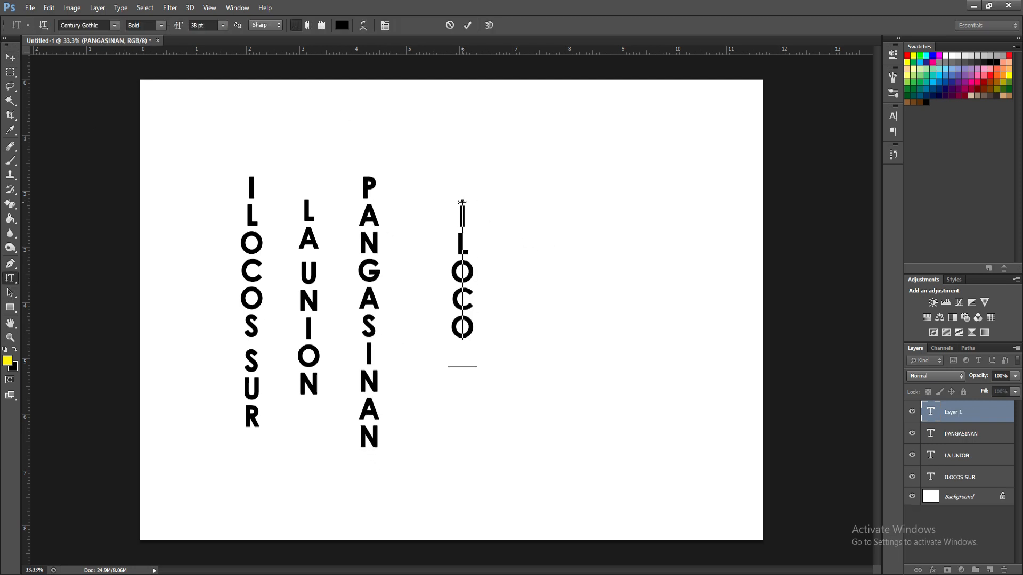
{"action": "left_click_drag", "start_coordinate": [492, 303], "coordinate": [466, 278]}
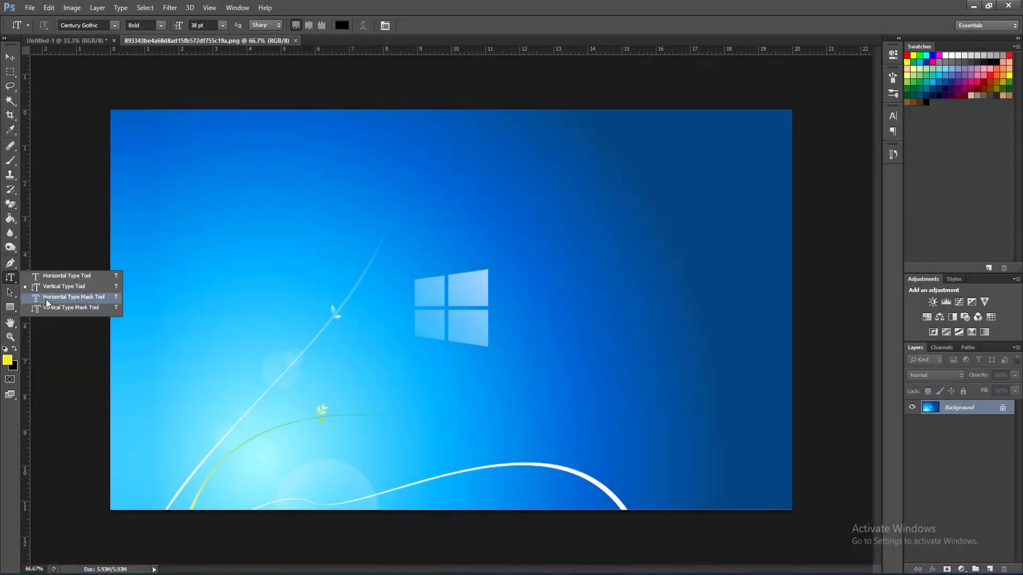
Step: Type HELLO at 372 pt with the Horizontal Type Mask tool over the wallpaper image and reposition it
{"action": "left_click", "coordinate": [46, 300]}
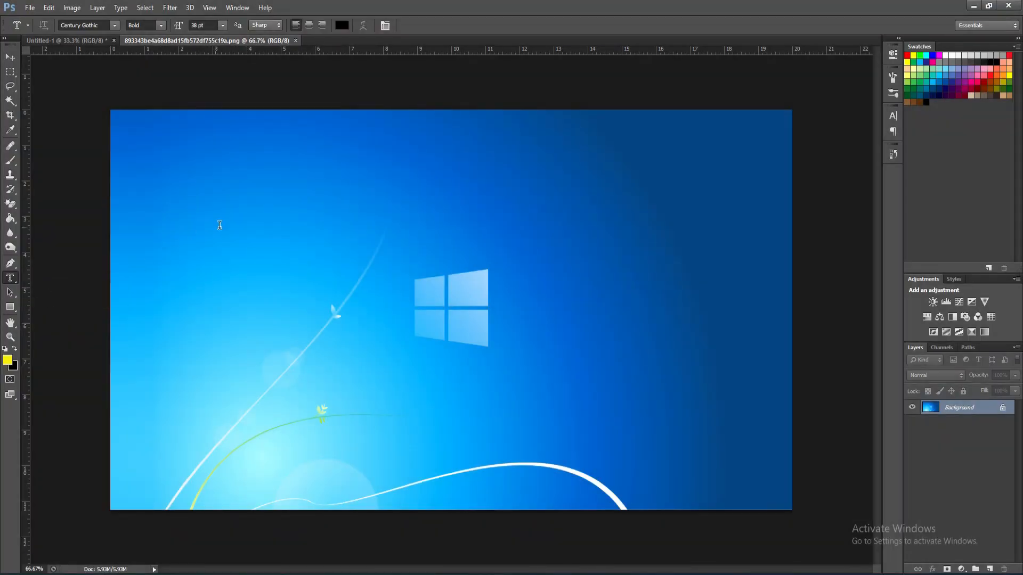
{"action": "left_click", "coordinate": [221, 226]}
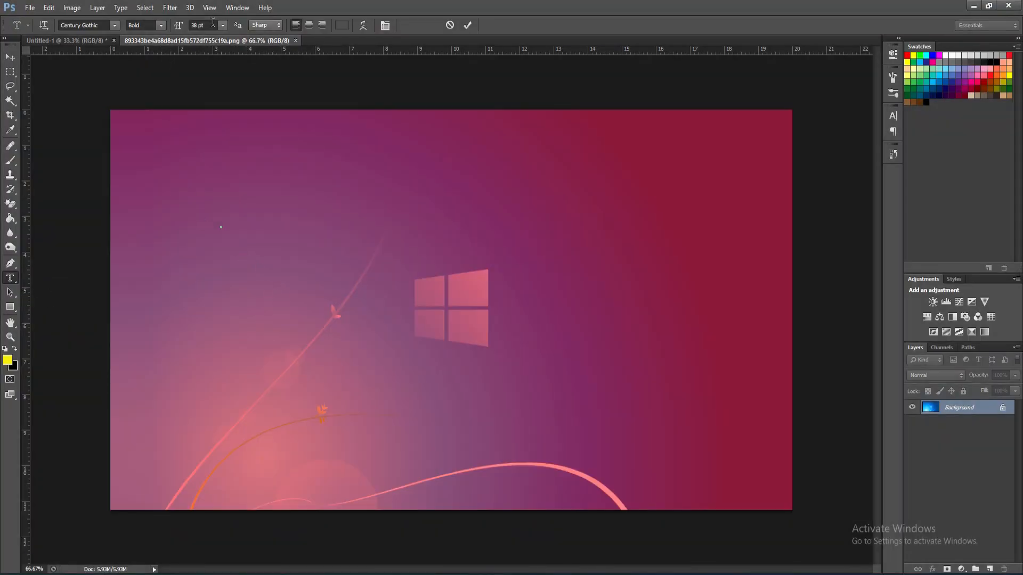
{"action": "type", "text": "HELLO"}
{"action": "left_click_drag", "start_coordinate": [247, 354], "coordinate": [263, 362]}
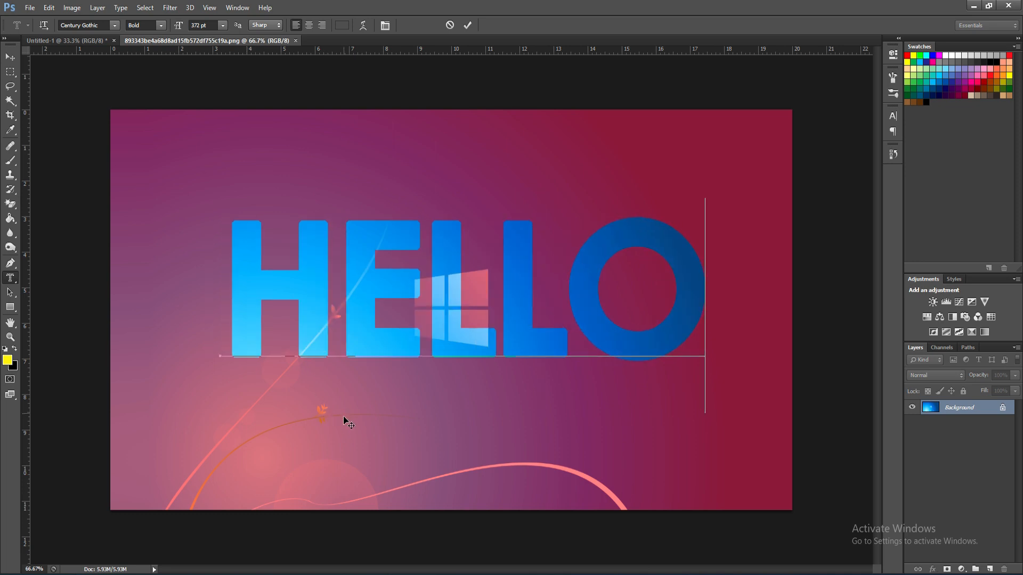
Step: Commit the HELLO mask, copy the selected wallpaper pixels and paste them into Untitled-1
{"action": "left_click", "coordinate": [10, 56]}
{"action": "key", "text": "ctrl+c"}
{"action": "left_click", "coordinate": [95, 41]}
{"action": "key", "text": "ctrl+v"}
Step: Scale the pasted HELLO layer up across the upper part of the canvas with Free Transform
{"action": "key", "text": "ctrl+t"}
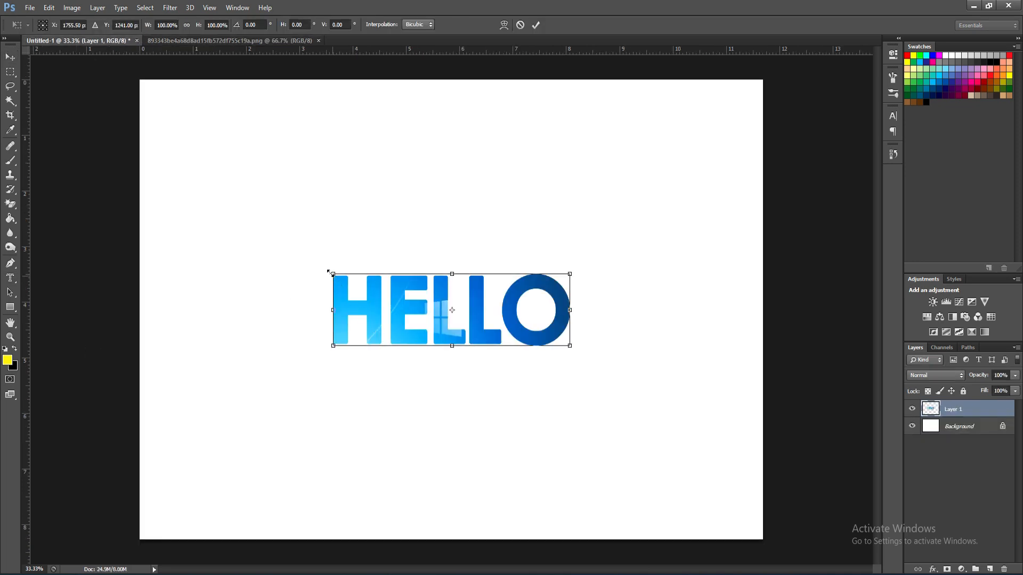
{"action": "left_click_drag", "start_coordinate": [331, 274], "coordinate": [200, 233]}
{"action": "left_click_drag", "start_coordinate": [570, 347], "coordinate": [592, 262]}
{"action": "key", "text": "Return"}
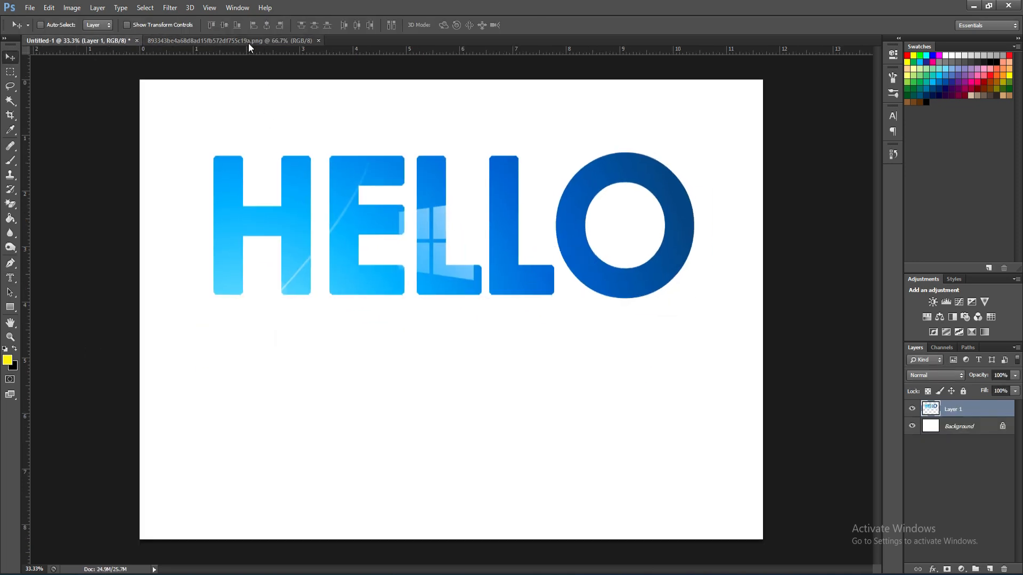
Step: Create a vertical HI selection on the wallpaper image with the Vertical Type Mask tool
{"action": "left_click", "coordinate": [229, 40]}
{"action": "left_click", "coordinate": [10, 282]}
{"action": "left_click", "coordinate": [321, 177]}
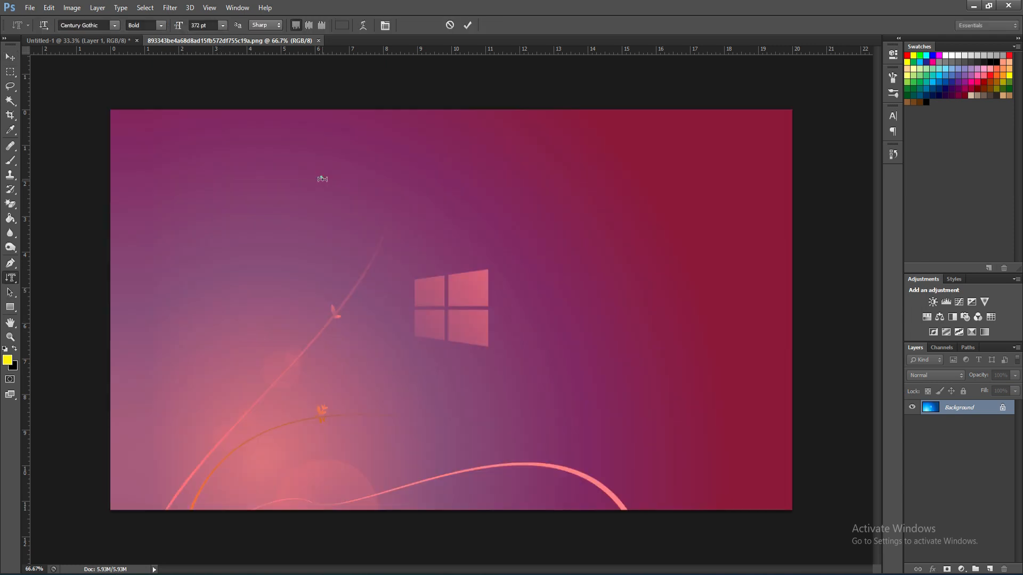
{"action": "type", "text": "HI"}
{"action": "left_click_drag", "start_coordinate": [453, 397], "coordinate": [519, 362]}
{"action": "left_click", "coordinate": [10, 57]}
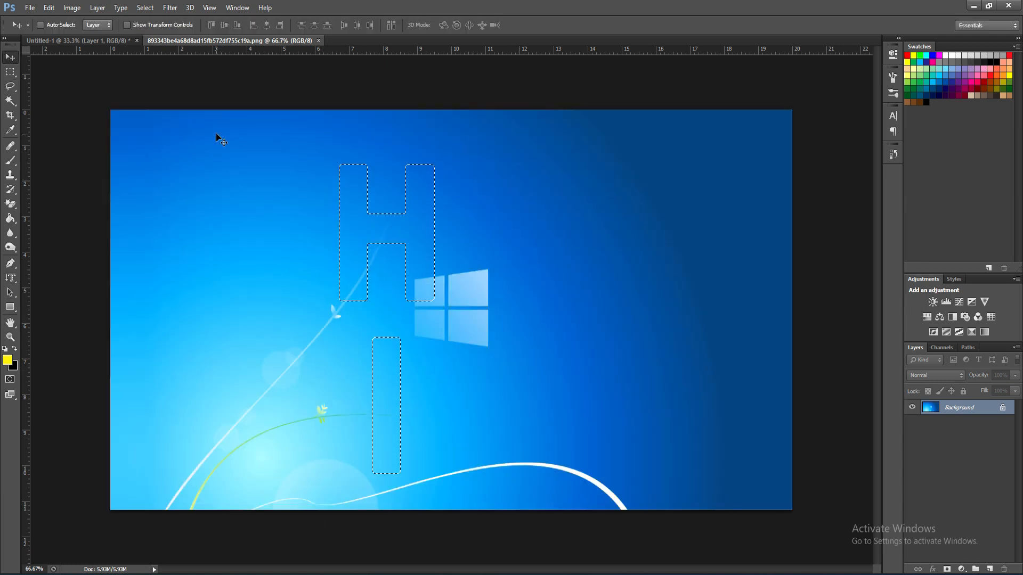
{"action": "left_click_drag", "start_coordinate": [220, 140], "coordinate": [153, 425]}
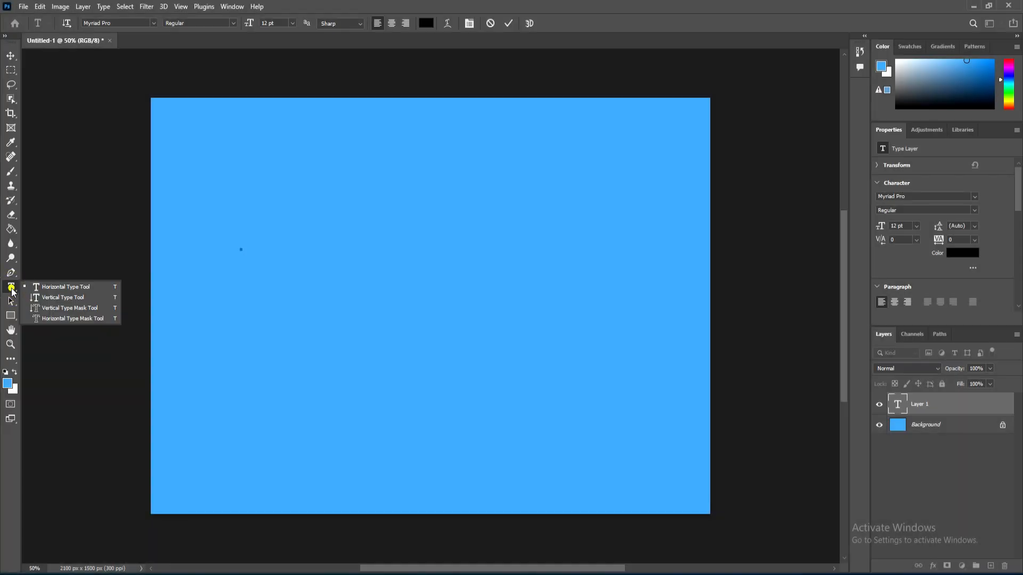
Step: Create point text reading Lorem Ipsum with a second line HELLO and commit it
{"action": "left_click", "coordinate": [65, 287]}
{"action": "left_click", "coordinate": [207, 209]}
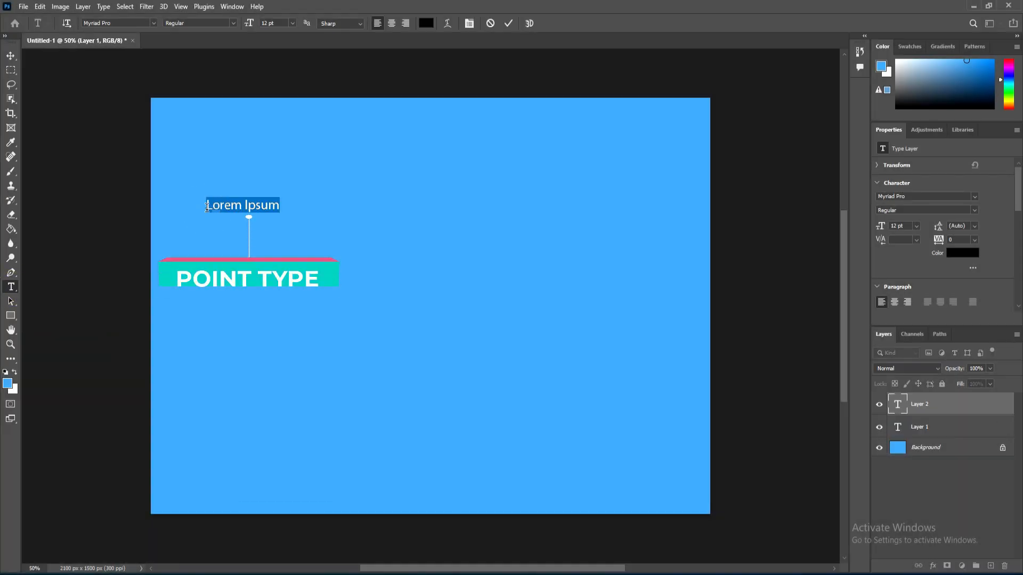
{"action": "left_click", "coordinate": [281, 209]}
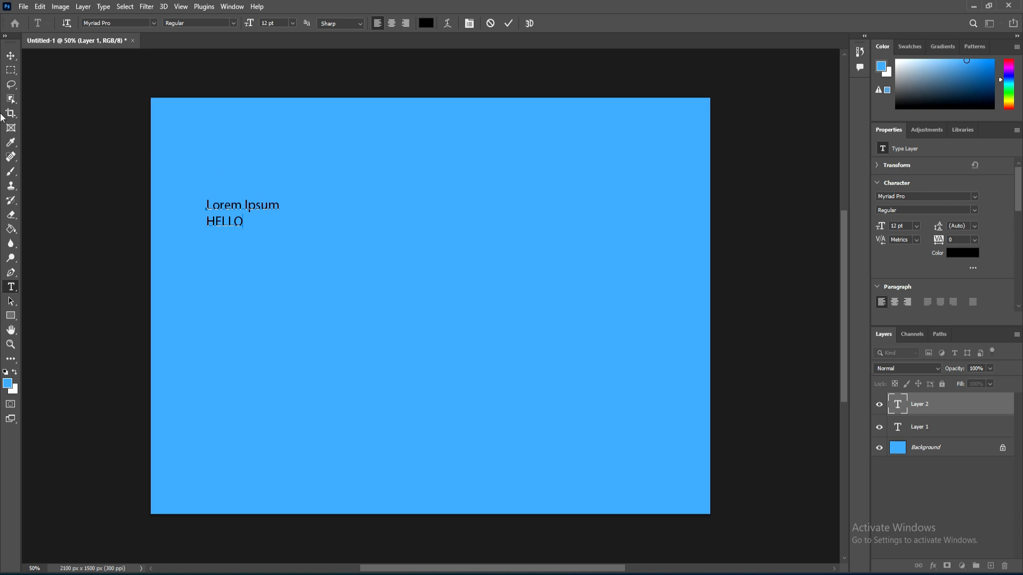
{"action": "left_click", "coordinate": [9, 60]}
Step: Drag a paragraph text frame across the middle of the canvas, fill it with placeholder text, and commit
{"action": "left_click", "coordinate": [11, 288]}
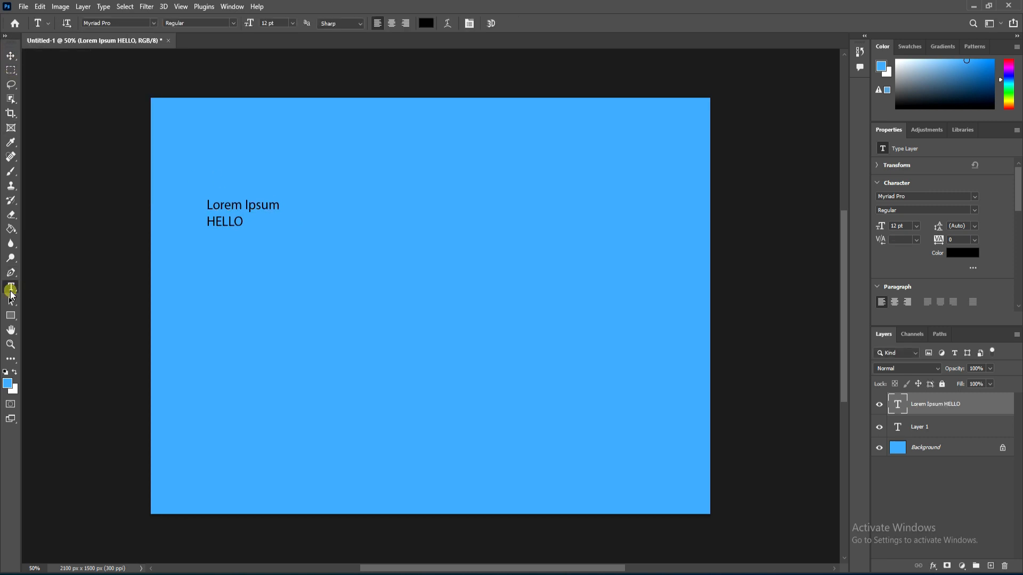
{"action": "left_click_drag", "start_coordinate": [208, 251], "coordinate": [665, 397]}
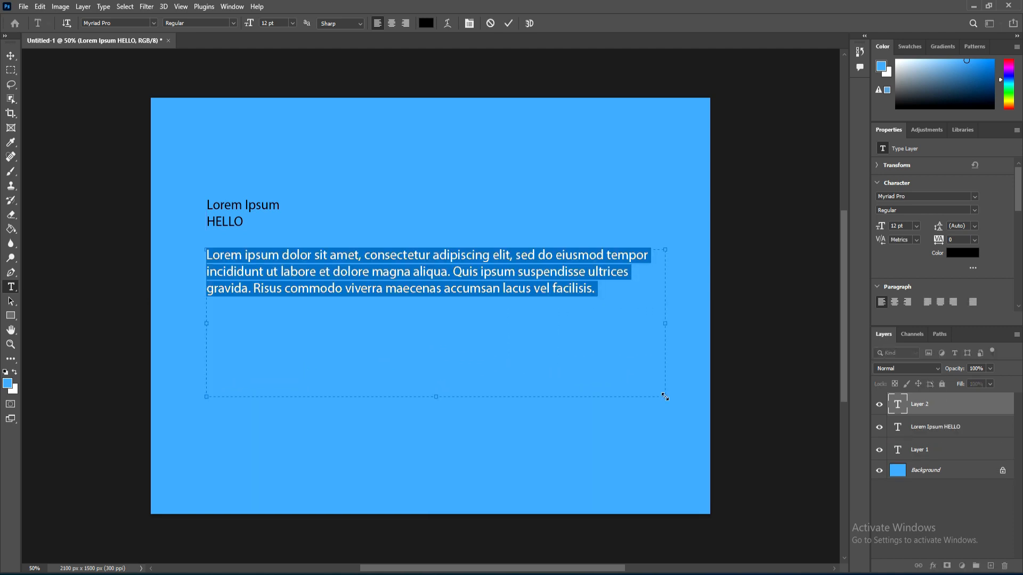
{"action": "left_click", "coordinate": [625, 230]}
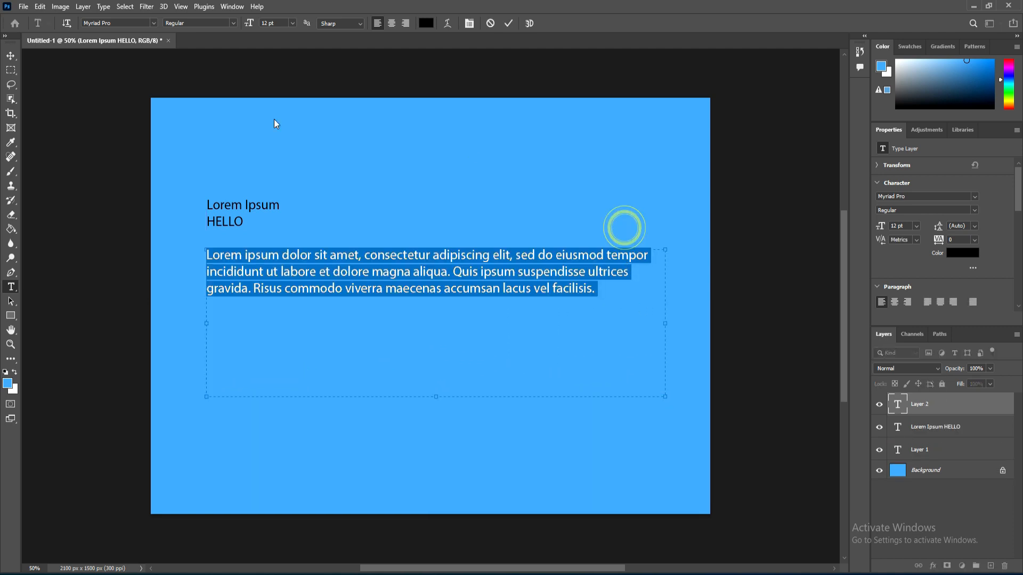
{"action": "left_click", "coordinate": [11, 56]}
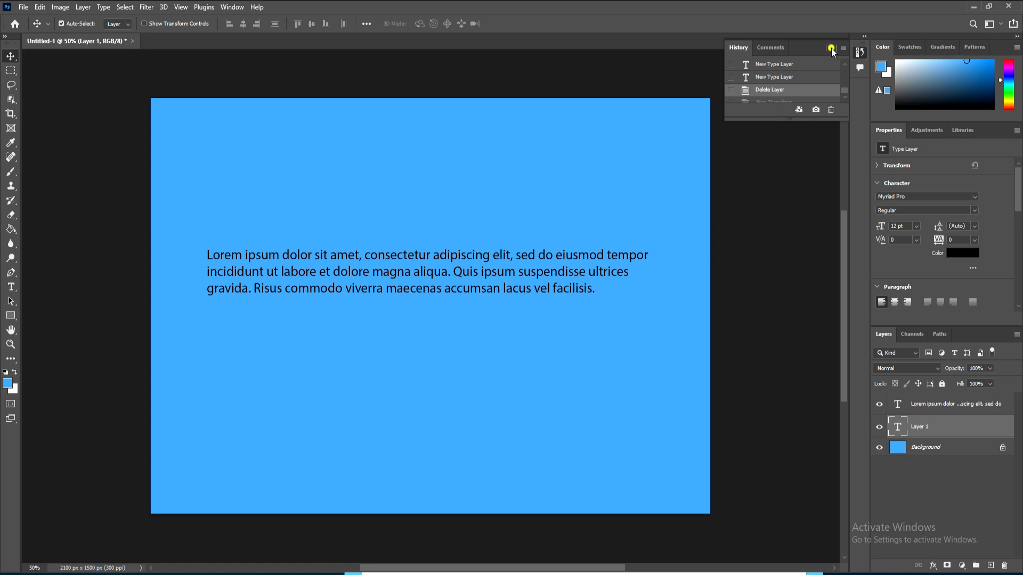
Step: Stretch the paragraph text layer taller with Free Transform
{"action": "left_click", "coordinate": [832, 48]}
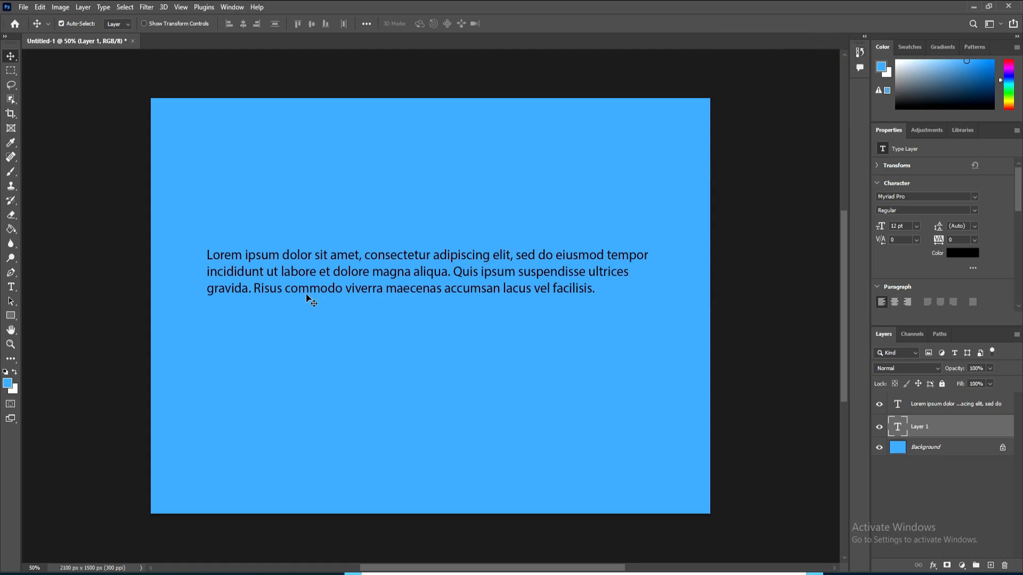
{"action": "left_click", "coordinate": [915, 404]}
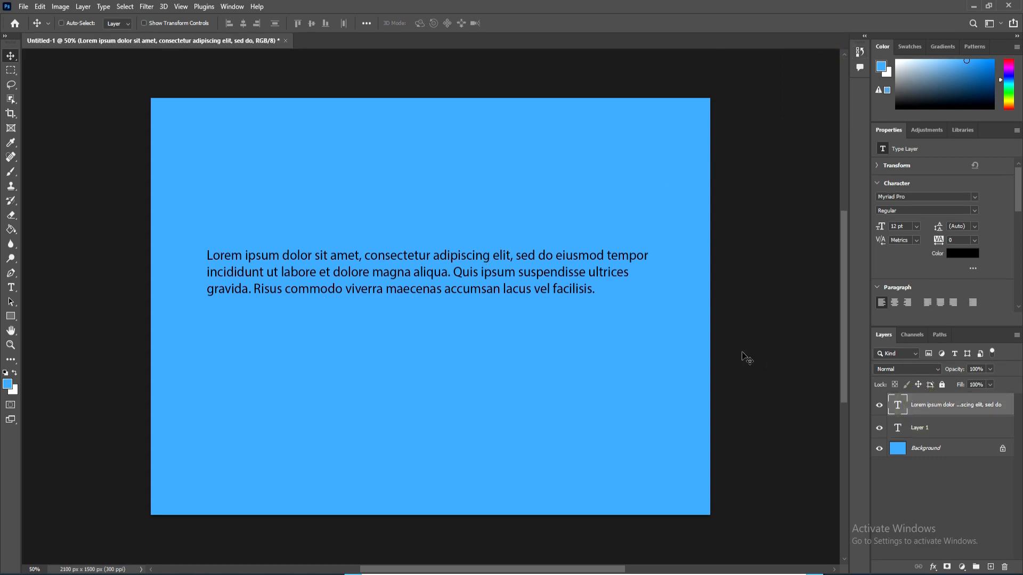
{"action": "key", "text": "ctrl+t"}
{"action": "left_click_drag", "start_coordinate": [433, 400], "coordinate": [439, 441]}
{"action": "key", "text": "Return"}
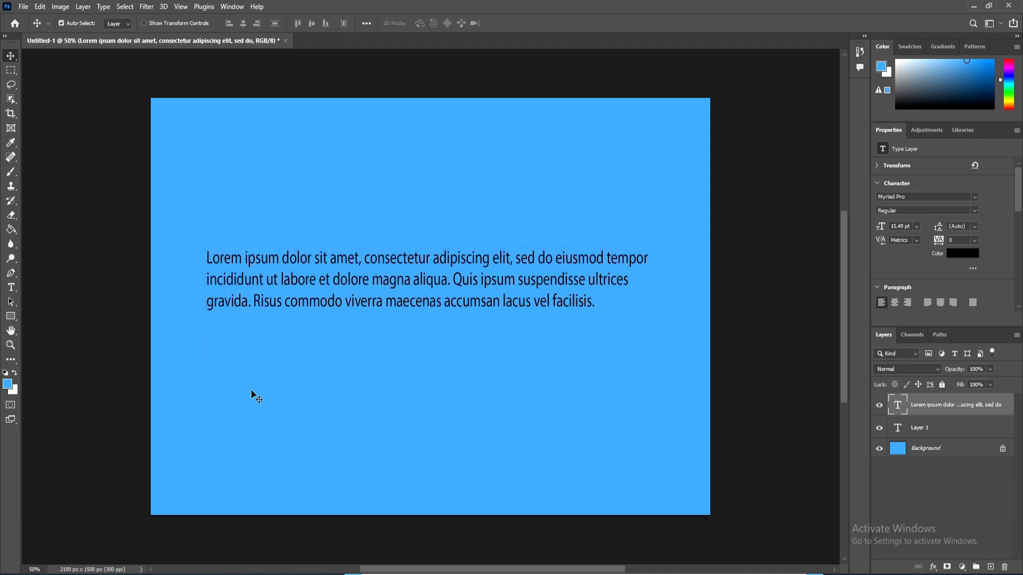
Step: Set all of the paragraph text to 24 pt, commit it and nudge the text slightly upward
{"action": "left_click", "coordinate": [10, 290]}
{"action": "left_click", "coordinate": [208, 257]}
{"action": "key", "text": "ctrl+a"}
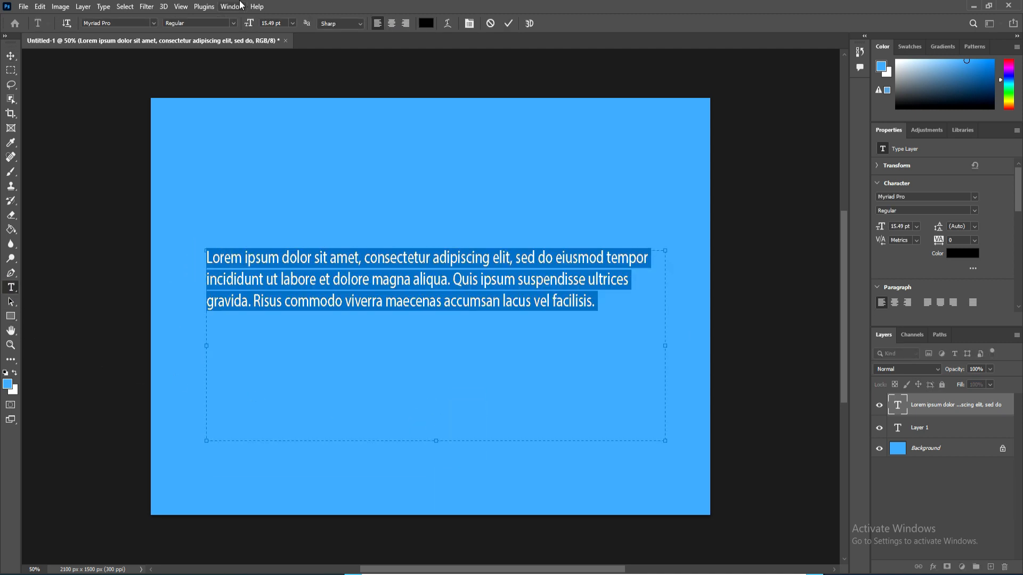
{"action": "left_click", "coordinate": [292, 24]}
{"action": "left_click", "coordinate": [282, 123]}
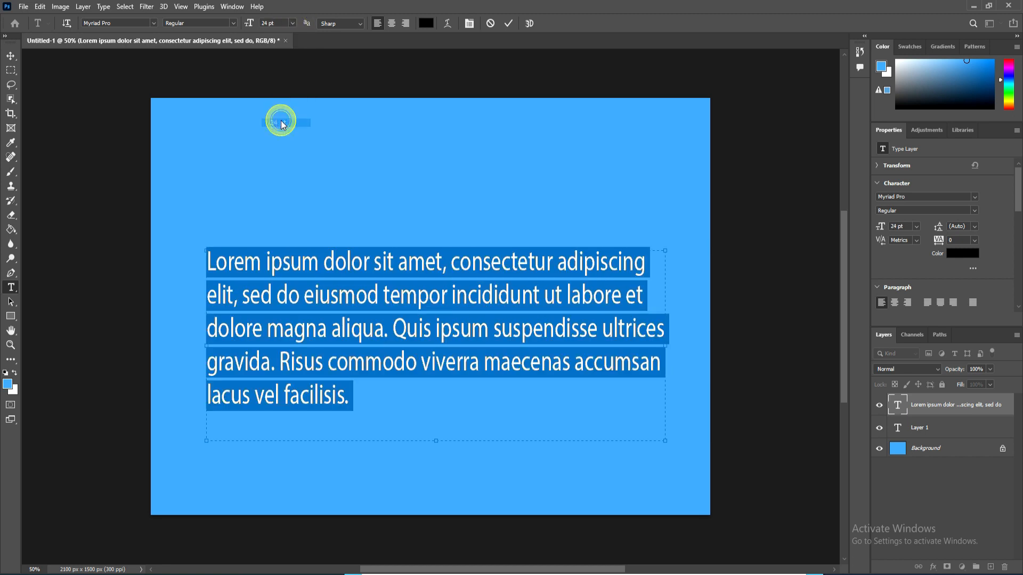
{"action": "left_click", "coordinate": [9, 56]}
{"action": "left_click_drag", "start_coordinate": [343, 244], "coordinate": [338, 224]}
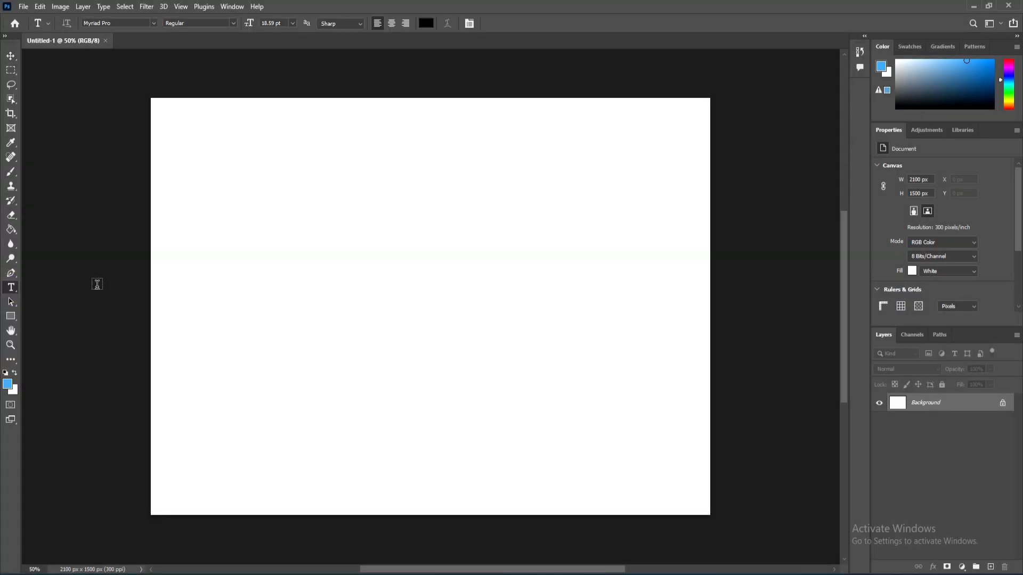
Step: Create point text HELLO at 30 pt on the new blank document
{"action": "left_click", "coordinate": [292, 263]}
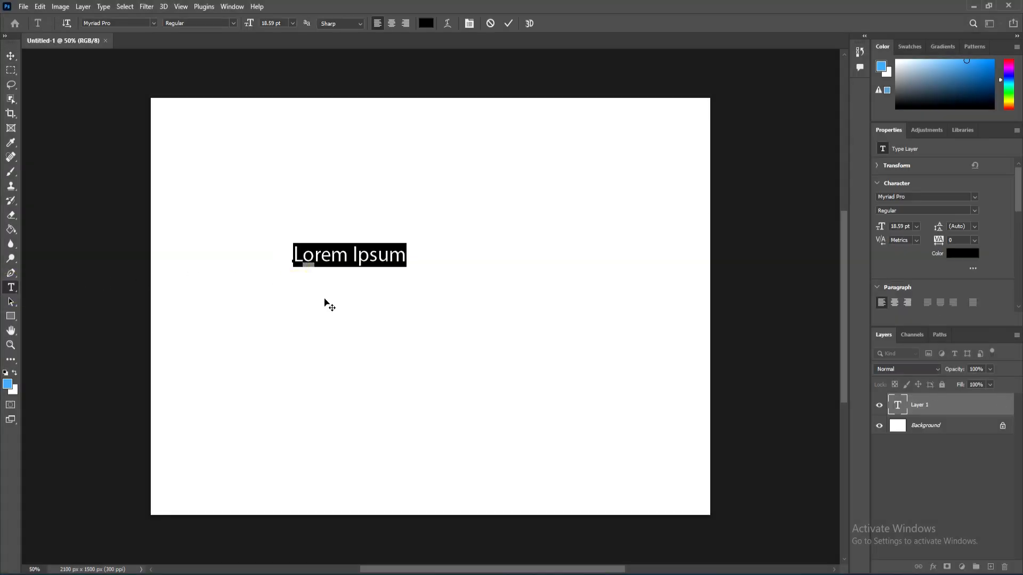
{"action": "left_click", "coordinate": [292, 24]}
{"action": "left_click", "coordinate": [278, 130]}
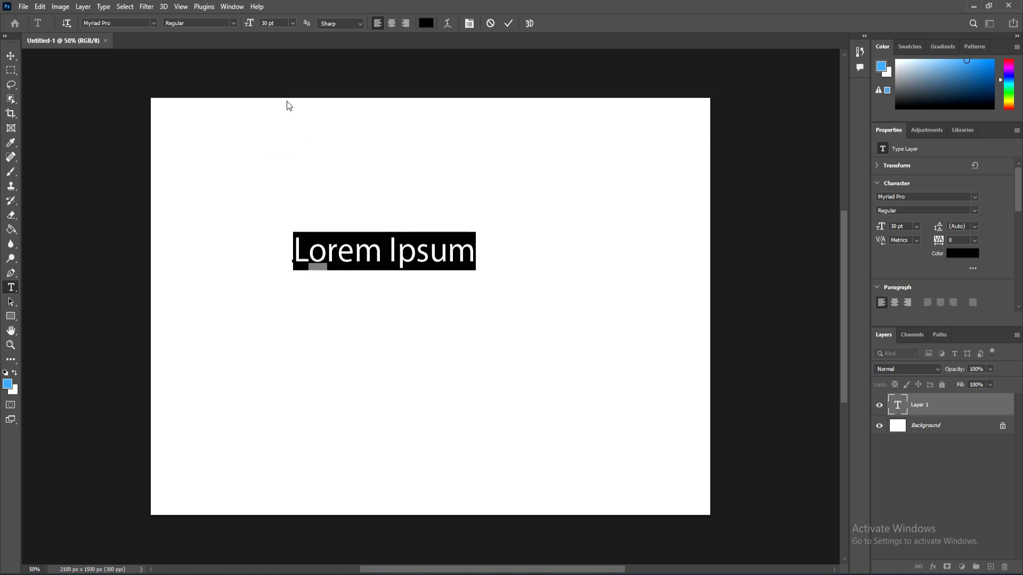
{"action": "type", "text": "HELLO"}
Step: Set the HELLO text's font style to Bold
{"action": "key", "text": "ctrl+a"}
{"action": "left_click", "coordinate": [233, 23]}
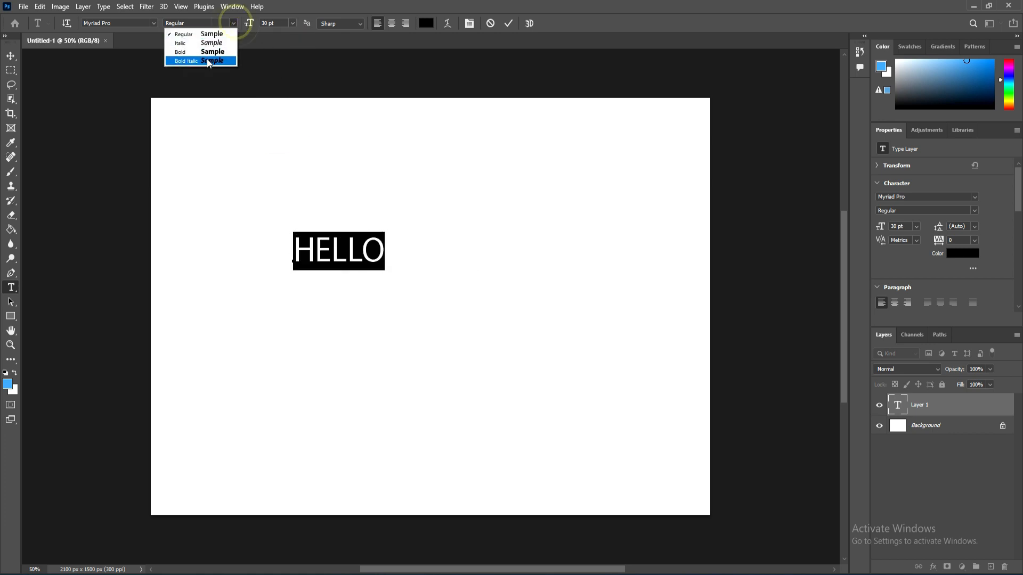
{"action": "left_click", "coordinate": [206, 53]}
{"action": "left_click", "coordinate": [319, 295]}
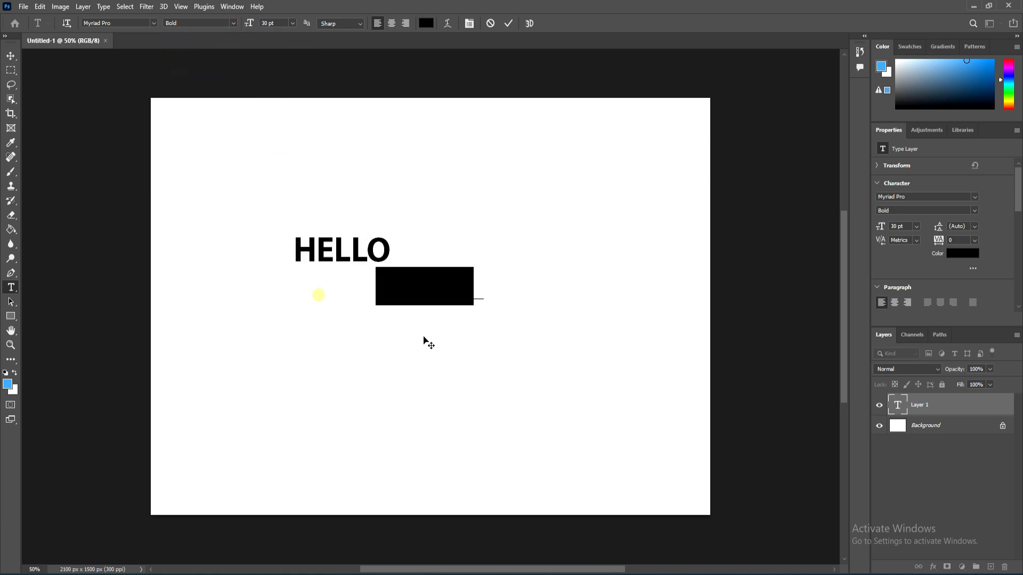
Step: Warp the HELLO text with the Arc style and increase the bend
{"action": "left_click", "coordinate": [449, 23]}
{"action": "left_click_drag", "start_coordinate": [463, 128], "coordinate": [572, 124]}
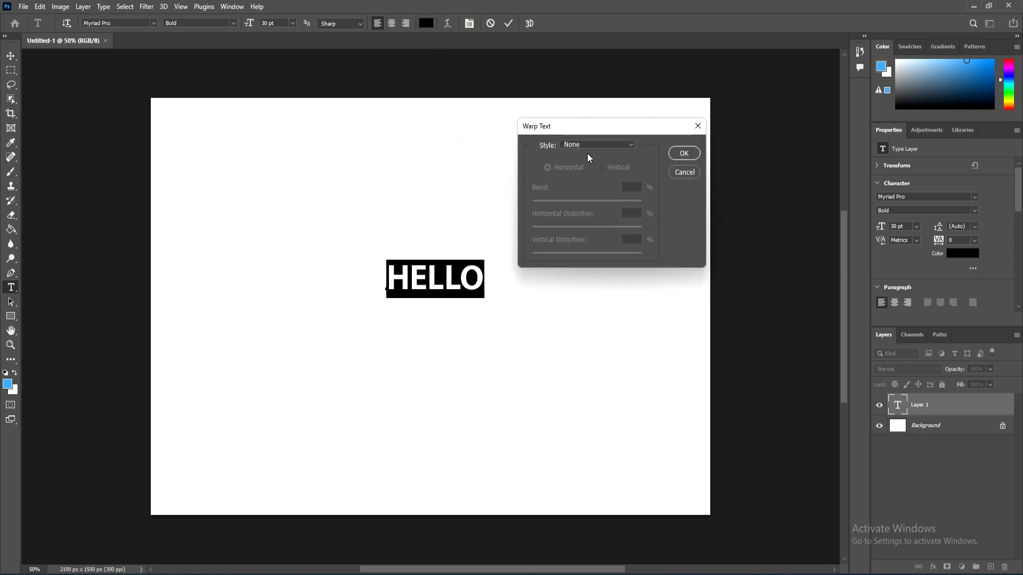
{"action": "left_click", "coordinate": [589, 145]}
{"action": "left_click", "coordinate": [590, 176]}
{"action": "mouse_move", "coordinate": [611, 202]}
{"action": "left_mouse_down"}
{"action": "mouse_move", "coordinate": [545, 205]}
{"action": "mouse_move", "coordinate": [619, 203]}
{"action": "left_mouse_up"}
{"action": "left_click", "coordinate": [687, 155]}
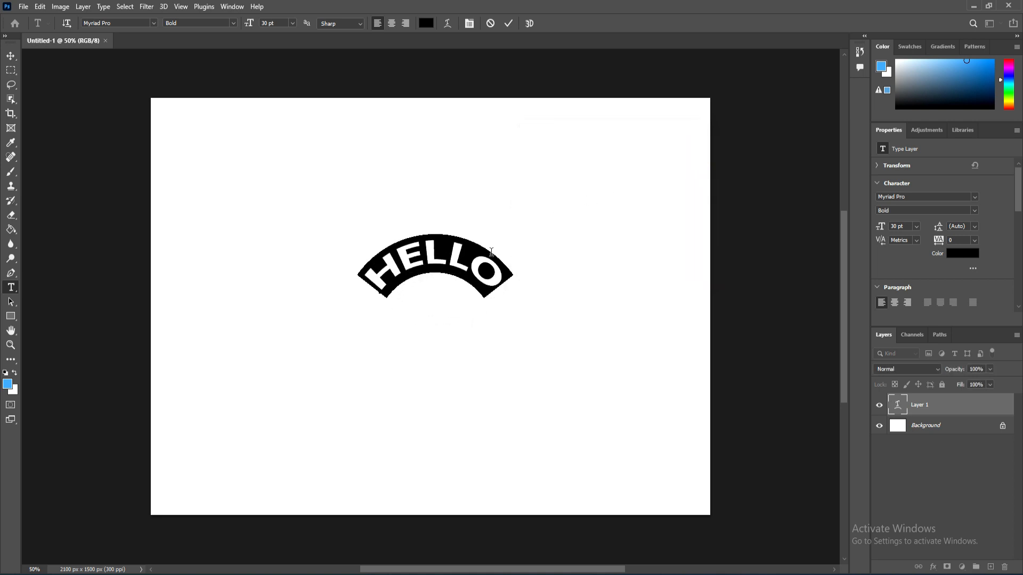
Step: Move the arched HELLO toward the top and drag a duplicate copy below it
{"action": "left_click", "coordinate": [5, 58]}
{"action": "left_click_drag", "start_coordinate": [430, 318], "coordinate": [430, 249]}
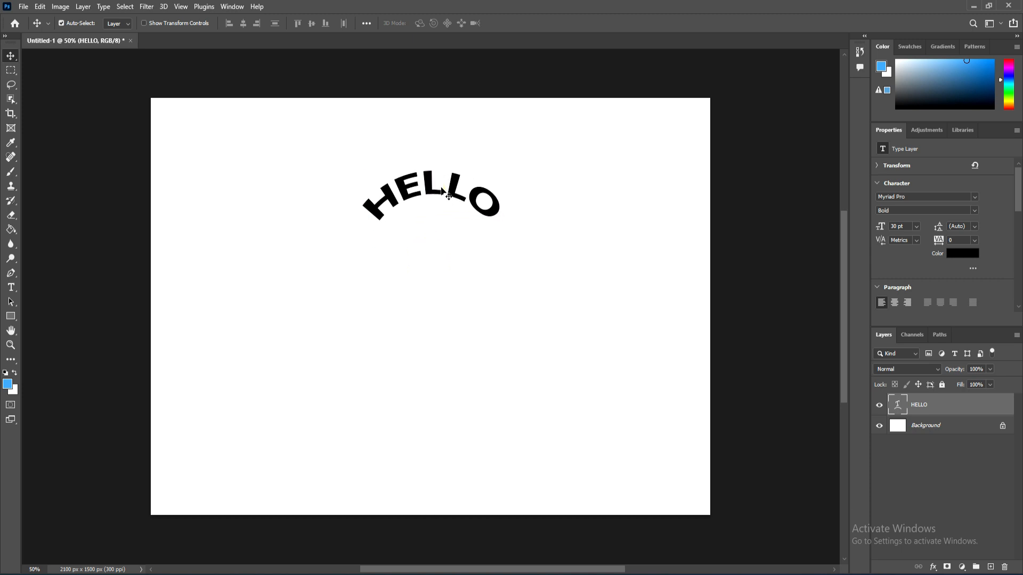
{"action": "left_click_drag", "start_coordinate": [436, 191], "coordinate": [436, 288], "text": "alt"}
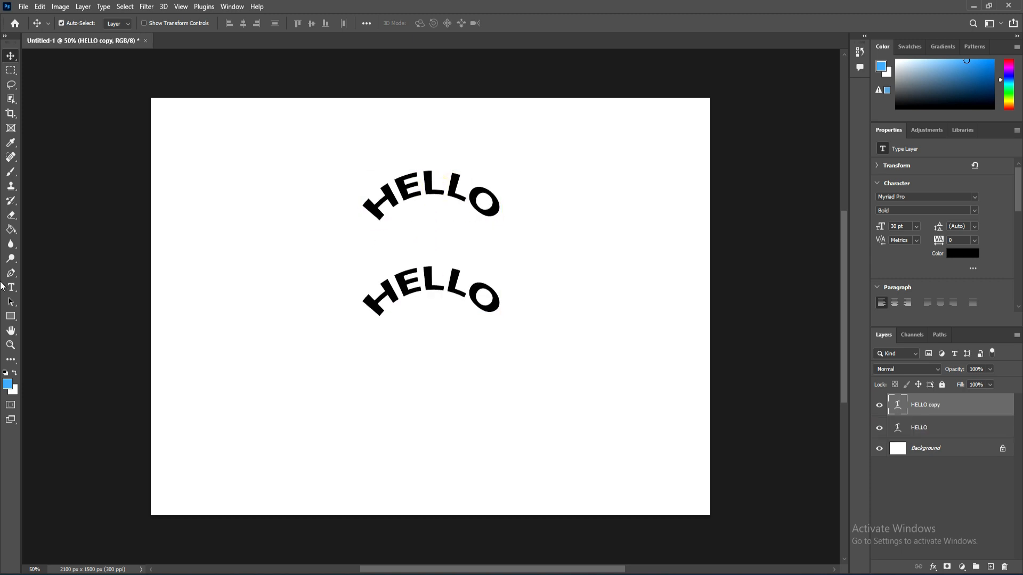
Step: Re-warp the HELLO copy with Arc Lower style, bend +79% and horizontal distortion -66%
{"action": "left_click", "coordinate": [11, 287]}
{"action": "double_click", "coordinate": [399, 295]}
{"action": "left_click", "coordinate": [448, 23]}
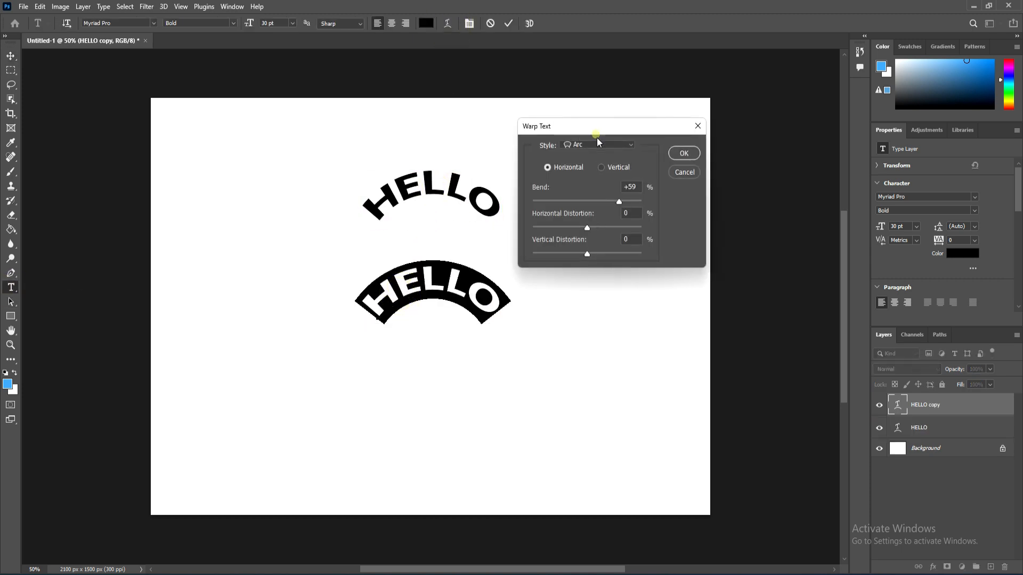
{"action": "left_click", "coordinate": [597, 144]}
{"action": "left_click", "coordinate": [595, 187]}
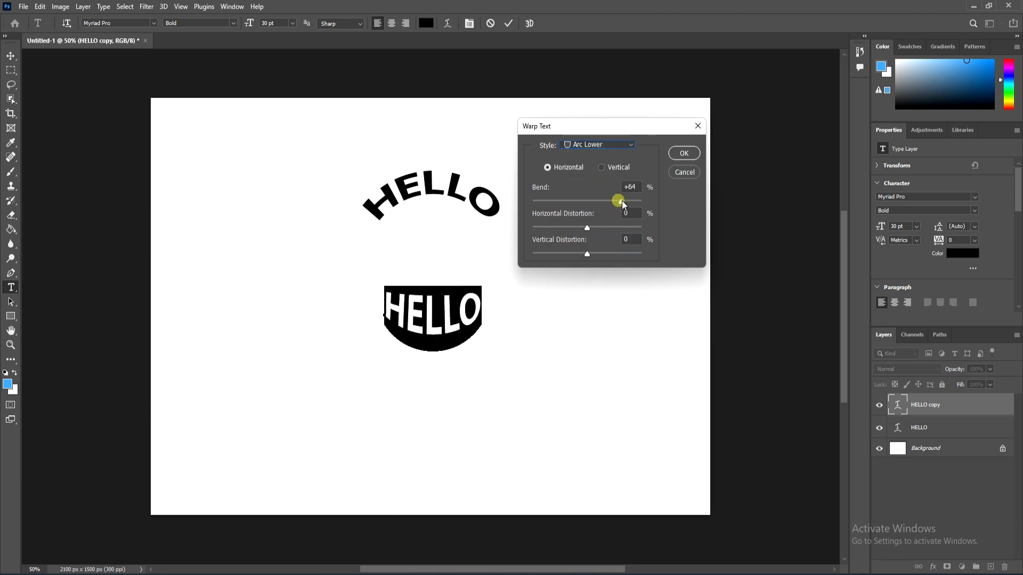
{"action": "mouse_move", "coordinate": [622, 200]}
{"action": "left_mouse_down"}
{"action": "mouse_move", "coordinate": [638, 203]}
{"action": "mouse_move", "coordinate": [603, 203]}
{"action": "mouse_move", "coordinate": [630, 201]}
{"action": "left_mouse_up"}
{"action": "left_click_drag", "start_coordinate": [587, 228], "coordinate": [551, 232]}
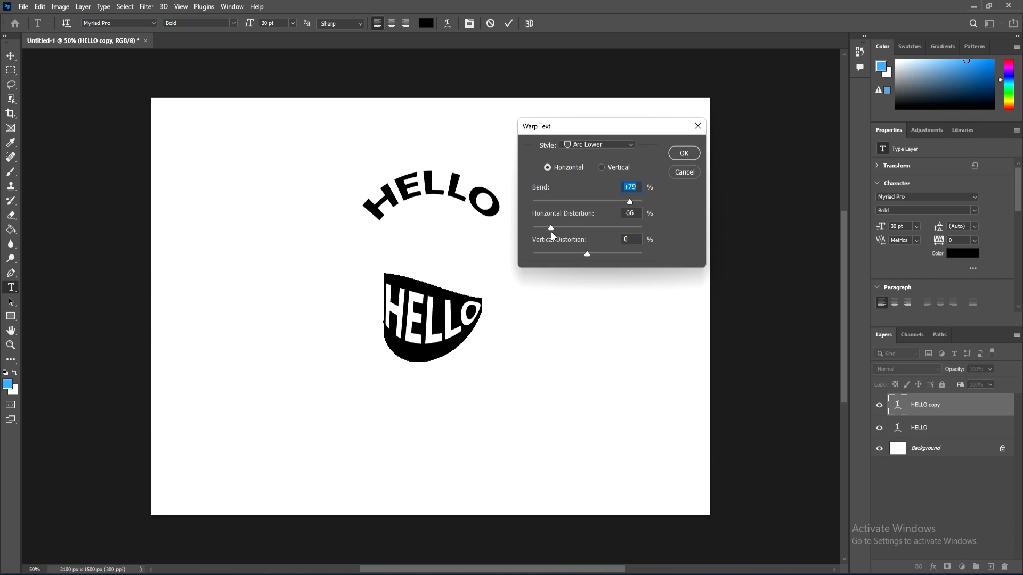
{"action": "left_click", "coordinate": [684, 154]}
{"action": "left_click", "coordinate": [424, 329]}
{"action": "left_click", "coordinate": [11, 55]}
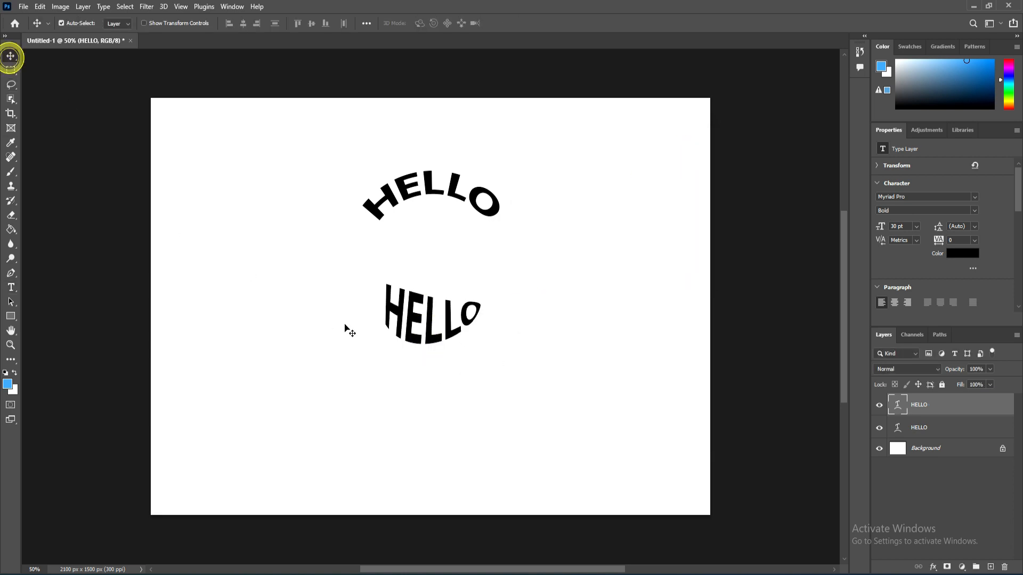
Step: Move and duplicate the Arc Lower HELLO, then warp the new copy with Flag style at -100% bend
{"action": "left_click_drag", "start_coordinate": [424, 354], "coordinate": [401, 387]}
{"action": "key", "text": "ctrl+j"}
{"action": "left_click", "coordinate": [11, 288]}
{"action": "double_click", "coordinate": [385, 382]}
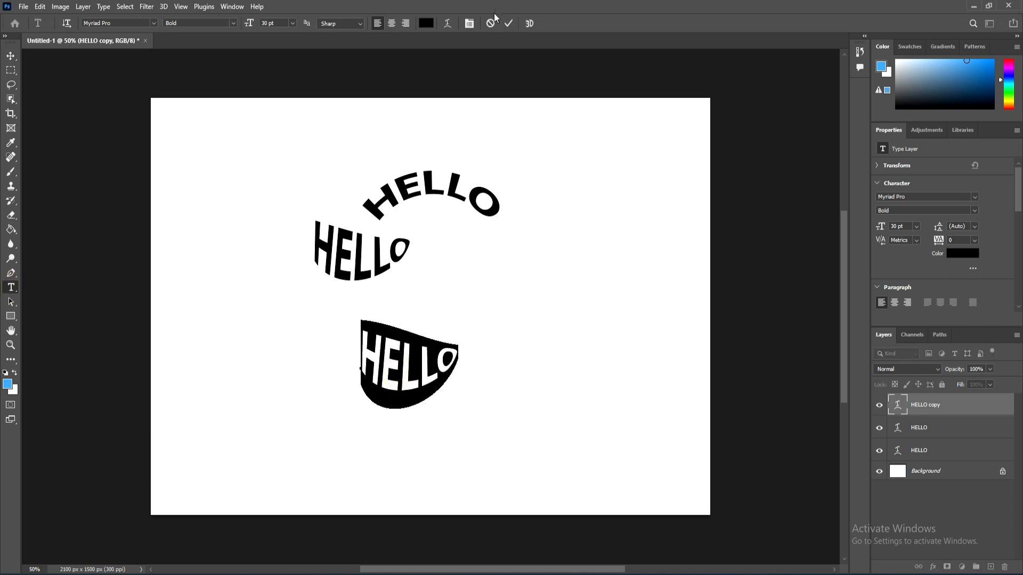
{"action": "left_click", "coordinate": [450, 24]}
{"action": "left_click", "coordinate": [597, 144]}
{"action": "left_click", "coordinate": [582, 272]}
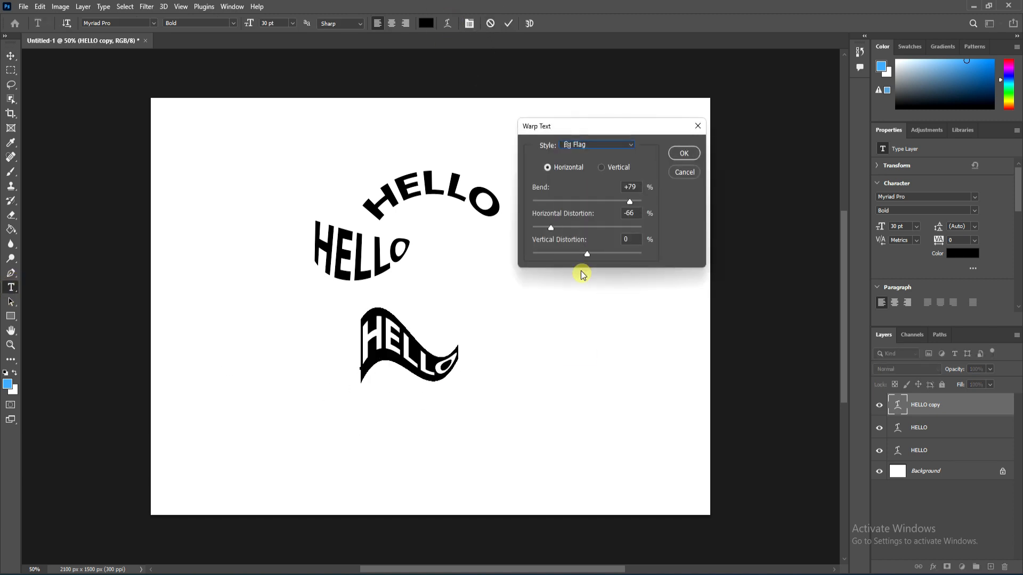
{"action": "left_click_drag", "start_coordinate": [634, 205], "coordinate": [517, 214]}
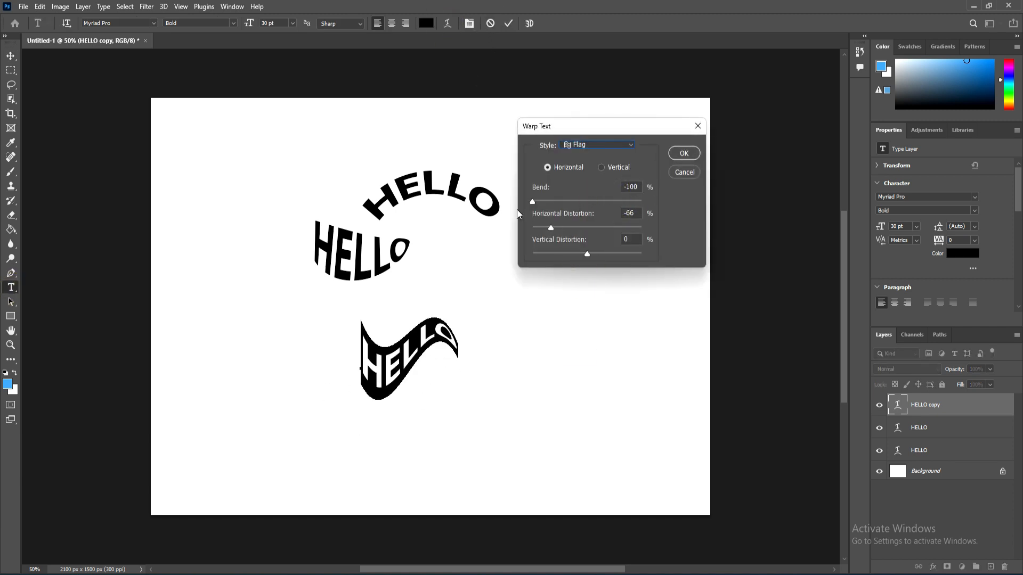
{"action": "left_click", "coordinate": [684, 154]}
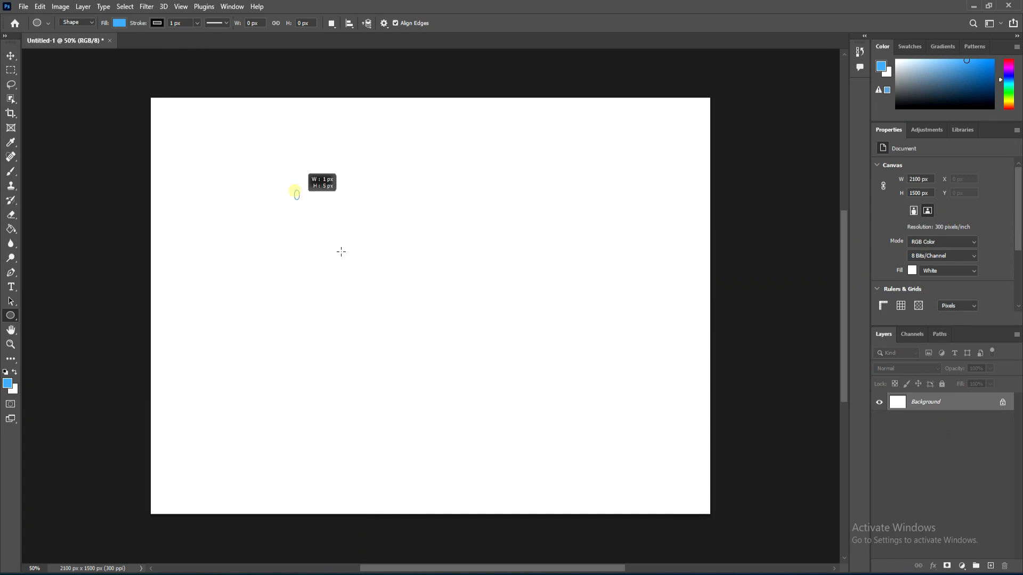
Step: Draw a 914 px circle with the Ellipse tool on a new canvas and move it toward the centre
{"action": "left_click_drag", "start_coordinate": [341, 252], "coordinate": [611, 447]}
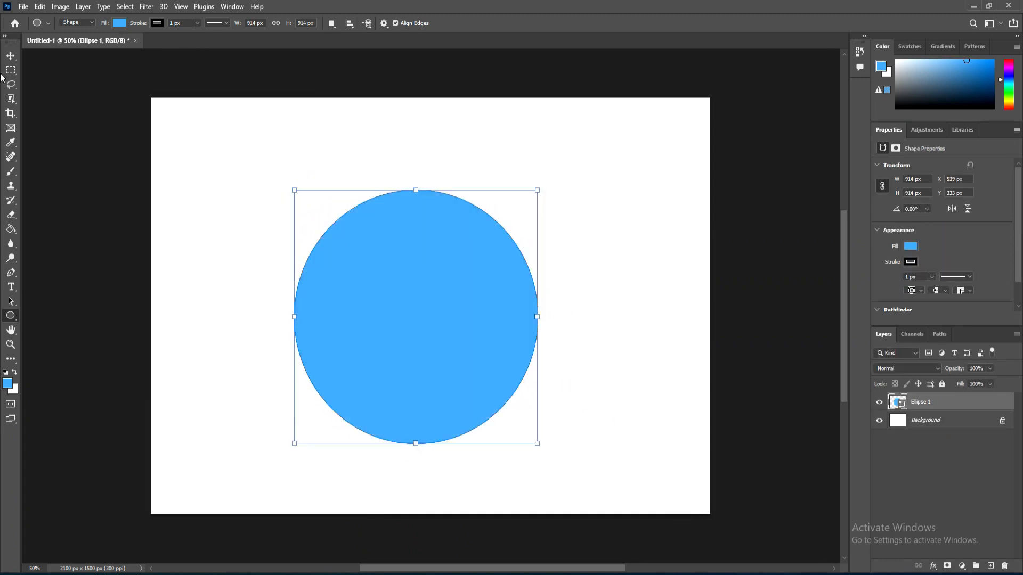
{"action": "left_click", "coordinate": [11, 55]}
{"action": "left_click_drag", "start_coordinate": [386, 345], "coordinate": [401, 324]}
{"action": "left_click_drag", "start_coordinate": [401, 330], "coordinate": [349, 327]}
Step: Start type on the circle's outline and clear the placeholder text
{"action": "left_click", "coordinate": [11, 287]}
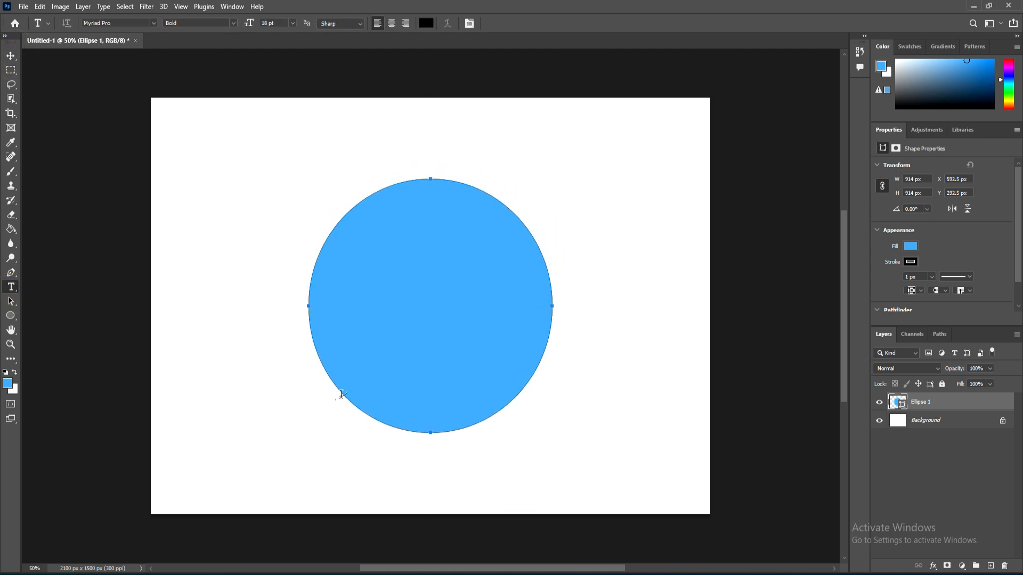
{"action": "left_click", "coordinate": [341, 395]}
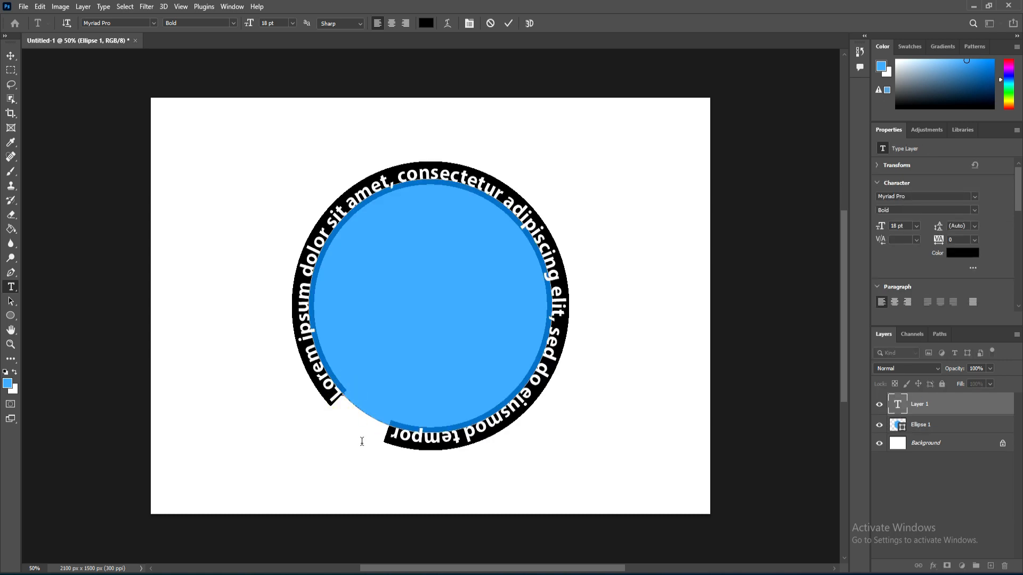
{"action": "type", "text": "re"}
{"action": "key", "text": "BackSpace"}
{"action": "key", "text": "BackSpace"}
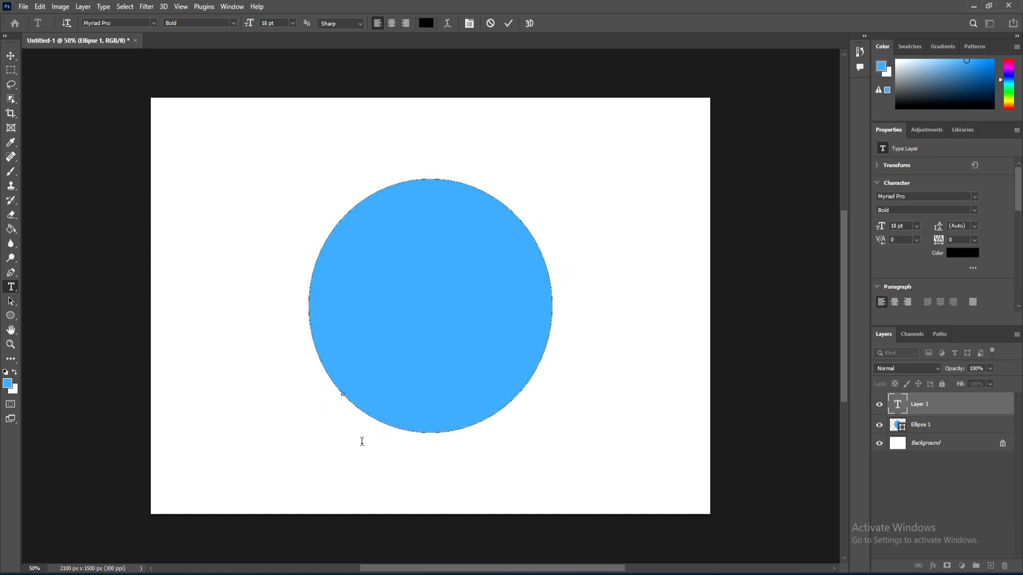
Step: Type "REGIONAL WELFARE OFFICE" along the circle's outline
{"action": "type", "text": "REGIONA"}
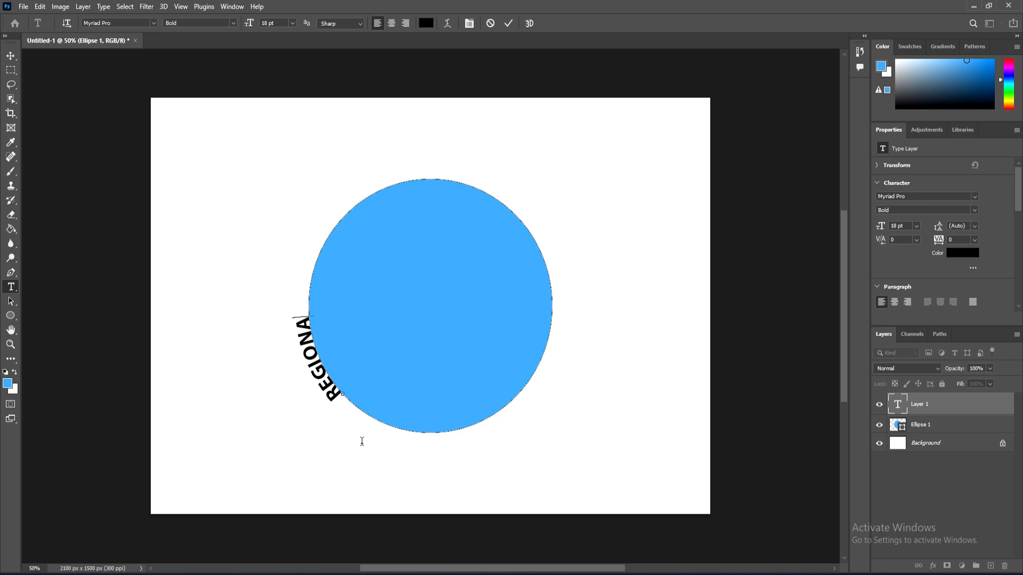
{"action": "type", "text": "L WEL"}
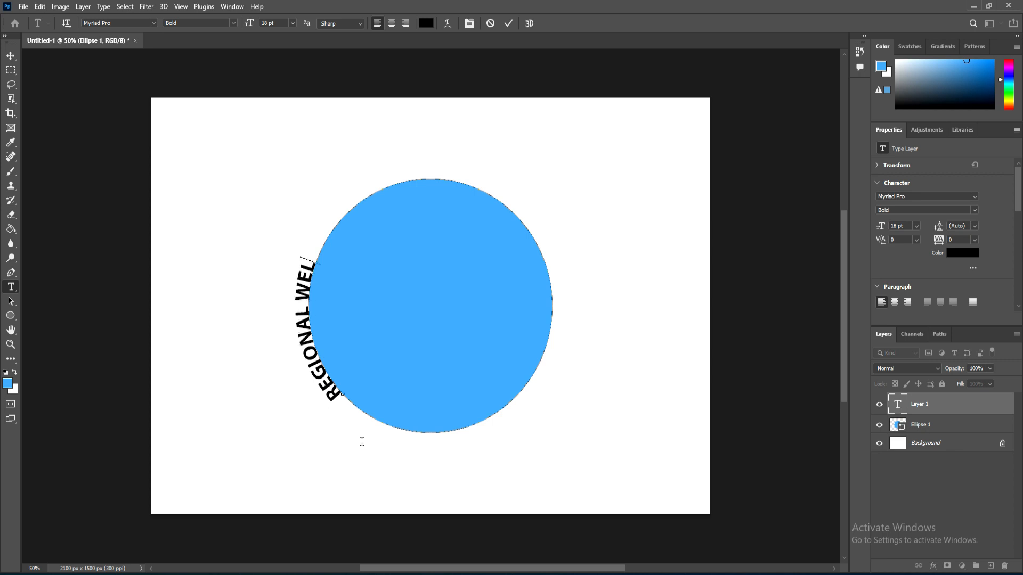
{"action": "type", "text": "FARE OF"}
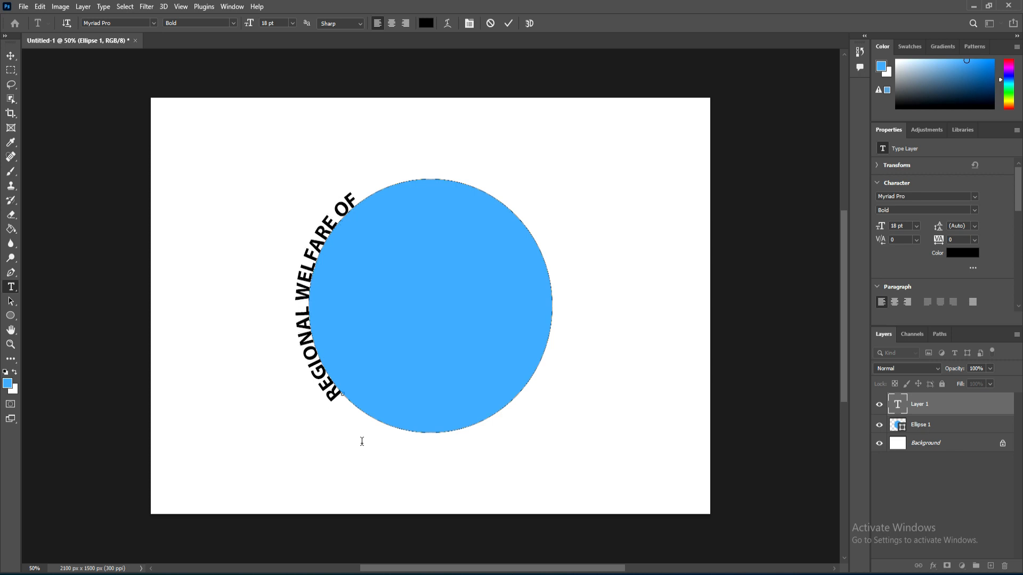
{"action": "type", "text": "FICE I"}
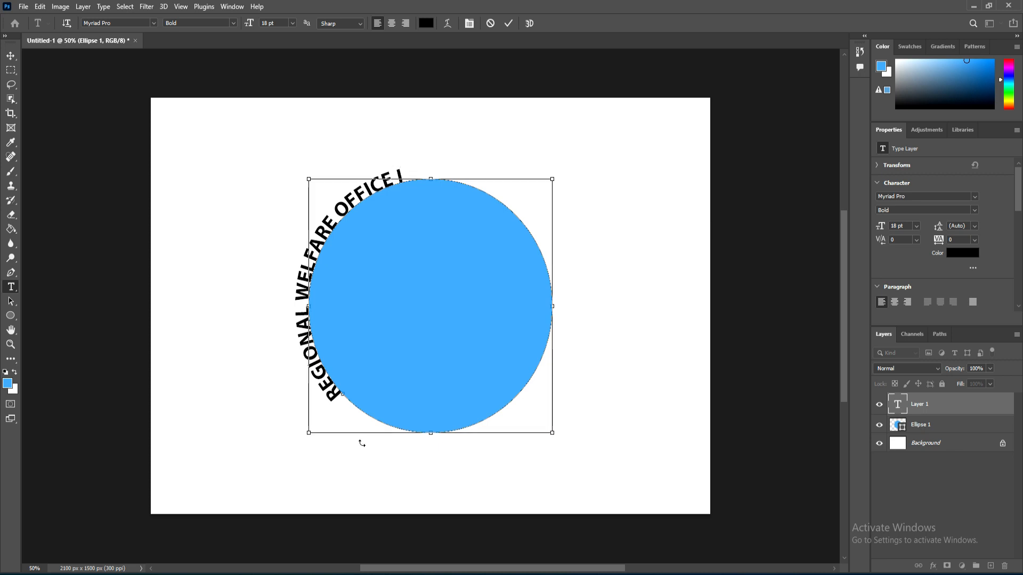
Step: Select all the path text and enlarge its font size step by step to 48 pt
{"action": "key", "text": "ctrl+a"}
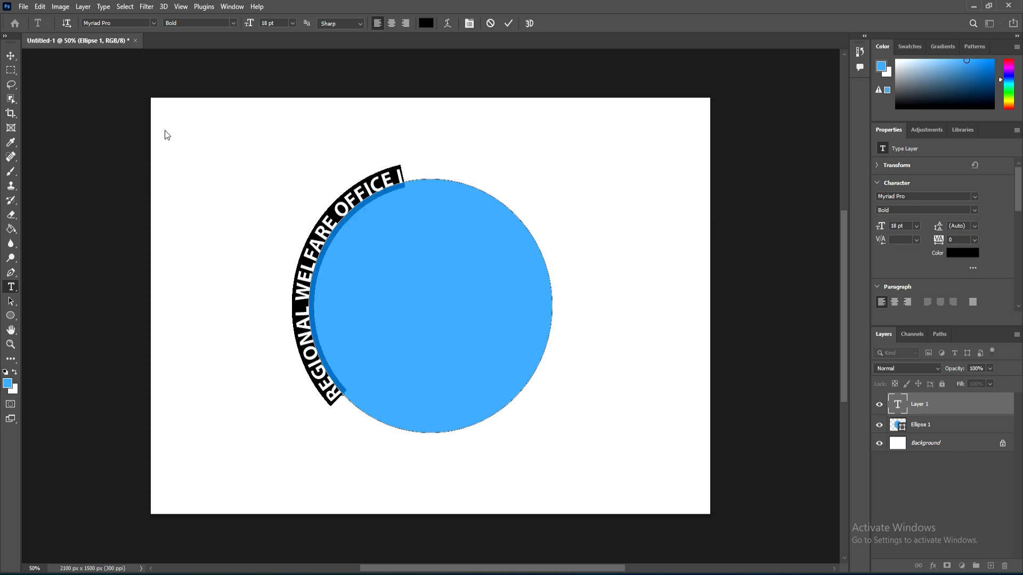
{"action": "left_click", "coordinate": [292, 23]}
{"action": "left_click", "coordinate": [290, 138]}
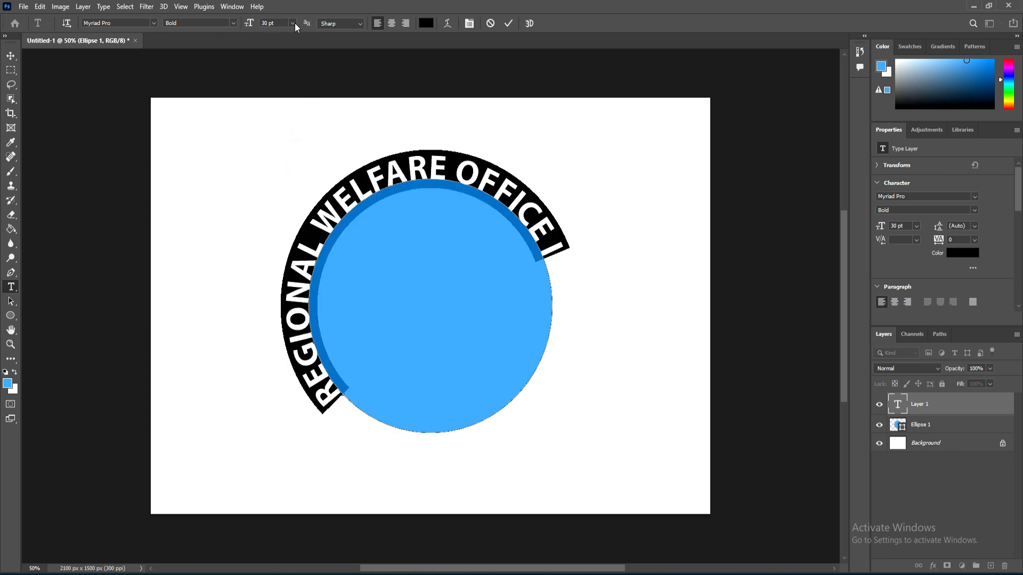
{"action": "left_click", "coordinate": [292, 23]}
{"action": "left_click", "coordinate": [286, 145]}
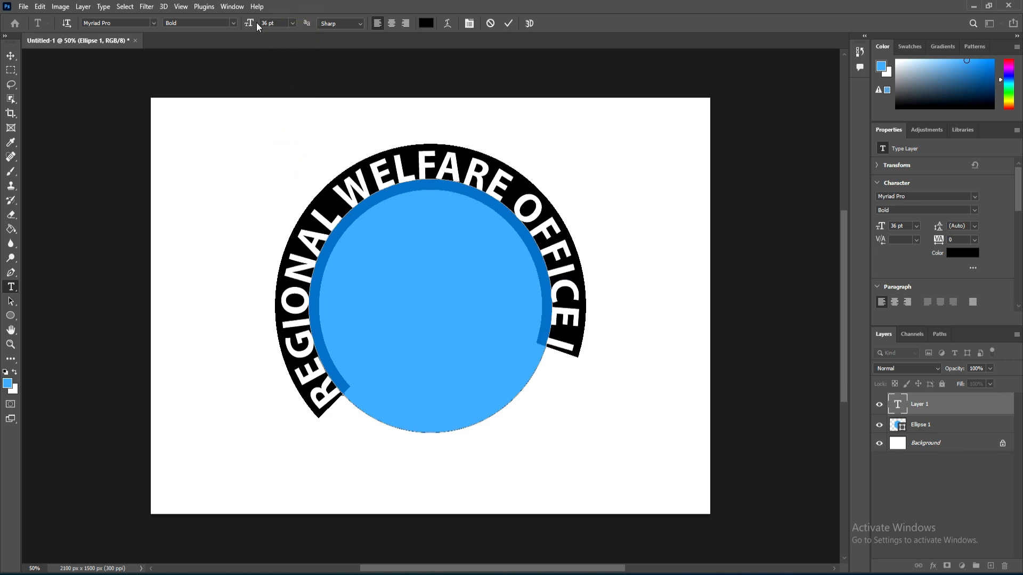
{"action": "left_click", "coordinate": [292, 23]}
{"action": "left_click", "coordinate": [278, 146]}
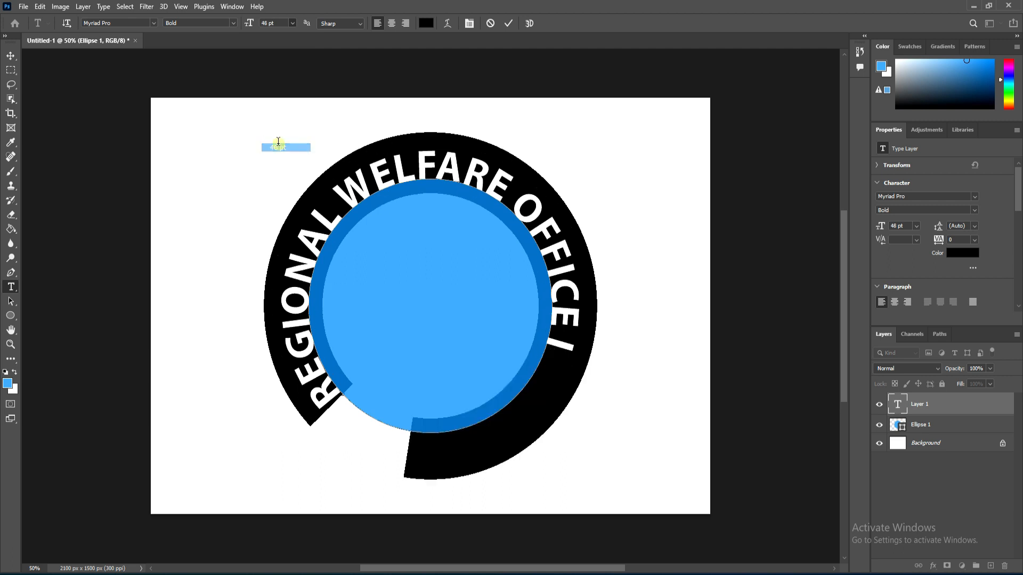
Step: Commit the text and rotate the text layer about -27° so the words wrap evenly around the circle
{"action": "left_click", "coordinate": [10, 55]}
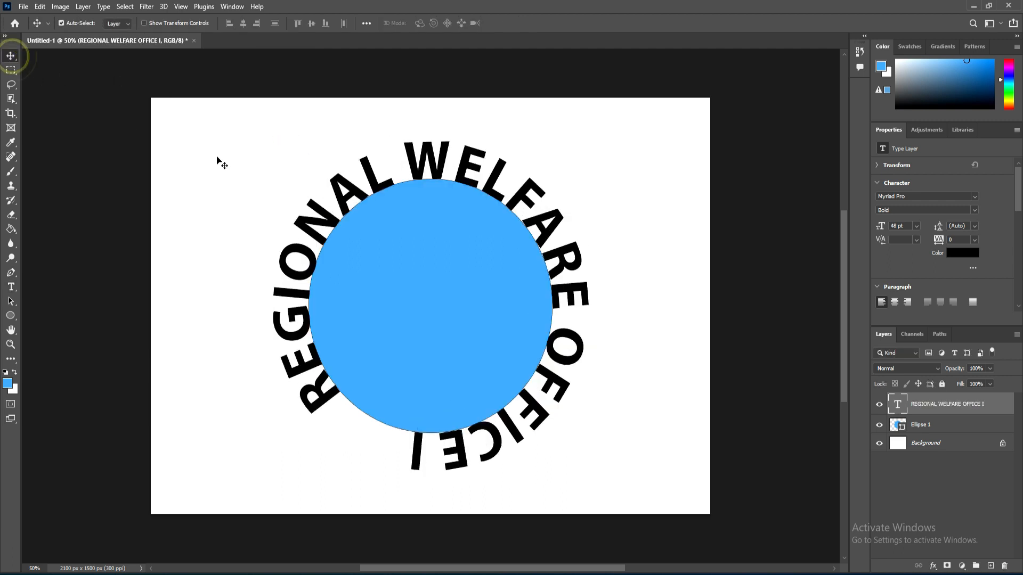
{"action": "key", "text": "ctrl+t"}
{"action": "left_click_drag", "start_coordinate": [260, 116], "coordinate": [229, 229]}
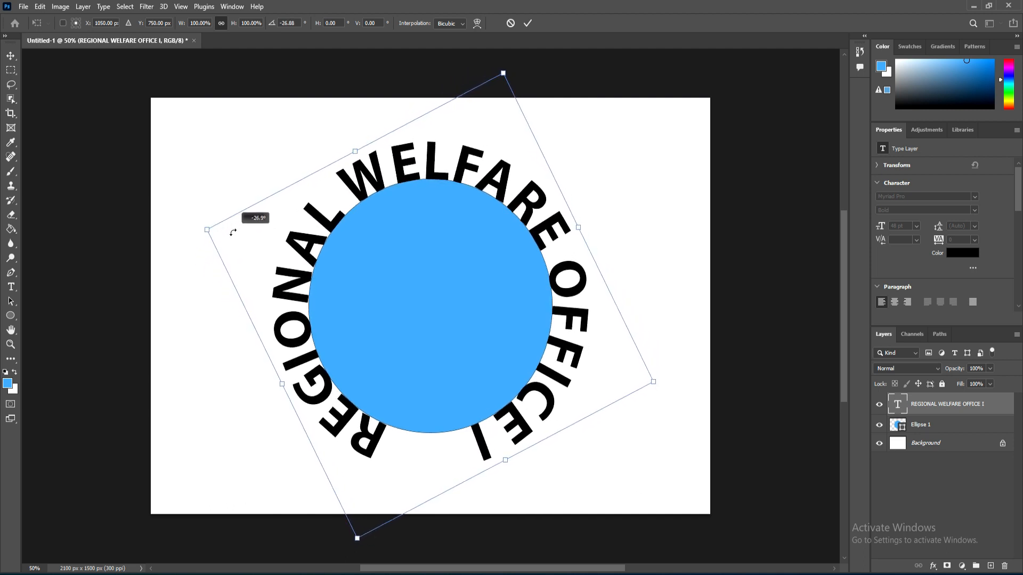
{"action": "double_click", "coordinate": [356, 314]}
Step: Select the ellipse layer and scale it down to about 815 × 828 px inside the text ring
{"action": "right_click", "coordinate": [401, 311]}
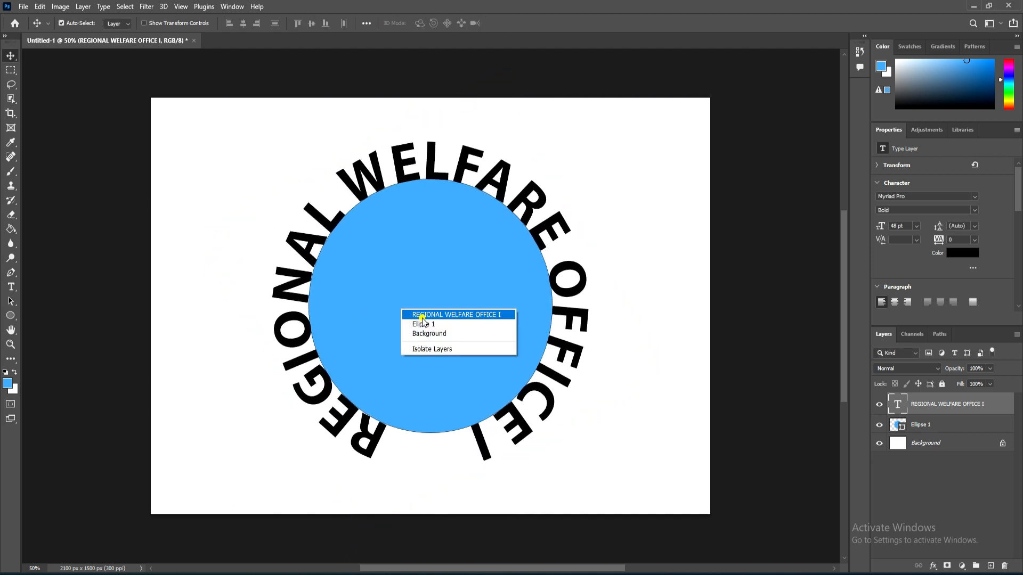
{"action": "left_click", "coordinate": [413, 322]}
{"action": "key", "text": "ctrl+t"}
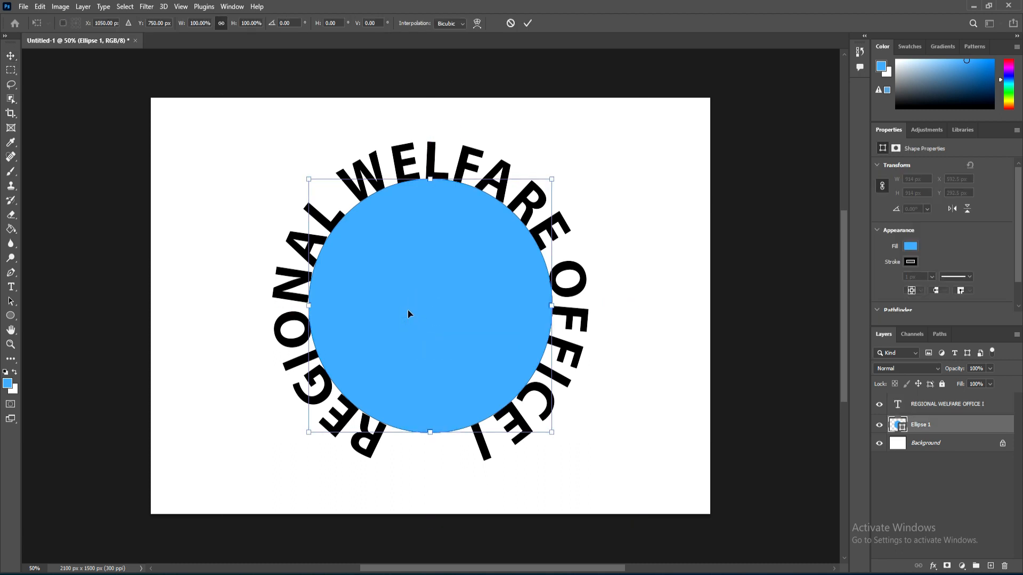
{"action": "left_click_drag", "start_coordinate": [552, 433], "coordinate": [539, 423]}
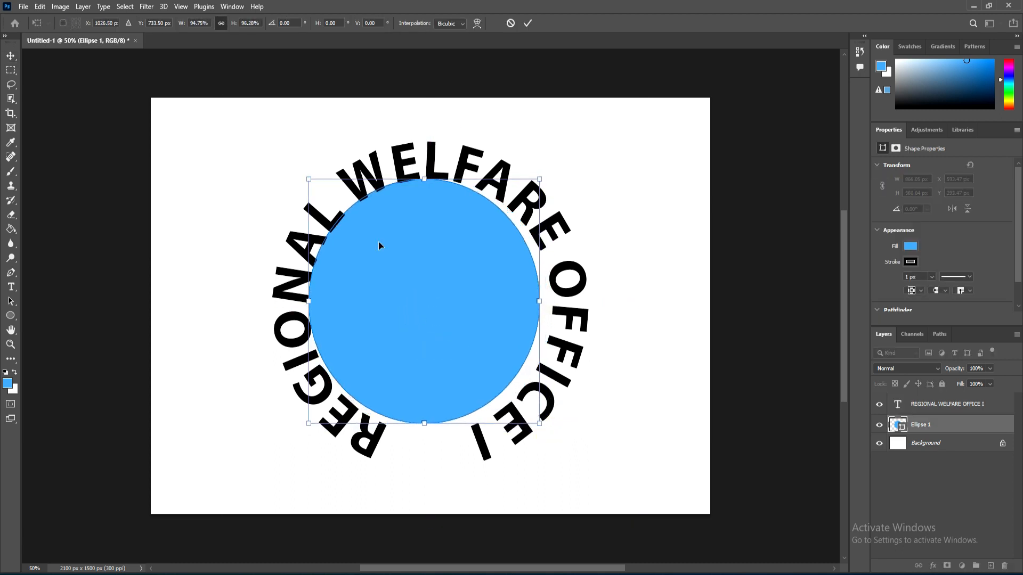
{"action": "left_click_drag", "start_coordinate": [306, 183], "coordinate": [319, 191]}
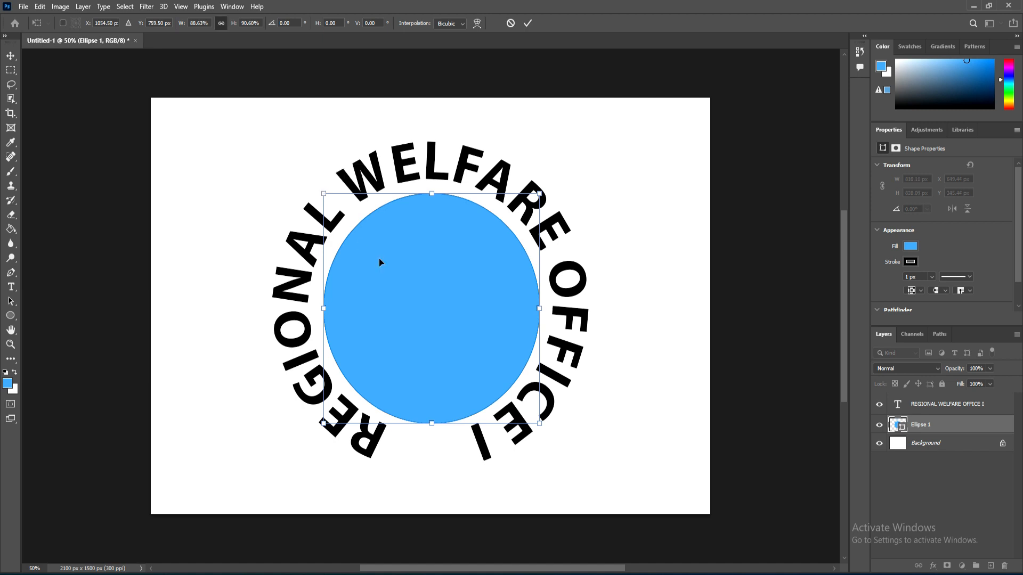
{"action": "left_click_drag", "start_coordinate": [389, 263], "coordinate": [391, 267]}
{"action": "key", "text": "Return"}
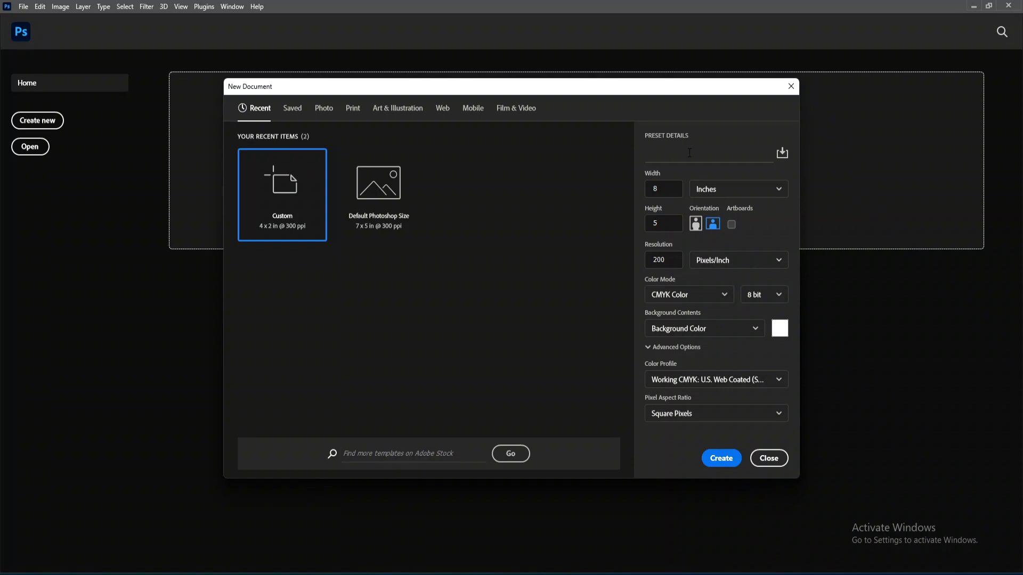
Step: Name a new document preset TEXT EFFECT
{"action": "left_click", "coordinate": [689, 153]}
{"action": "type", "text": "TEXT EFFECT"}
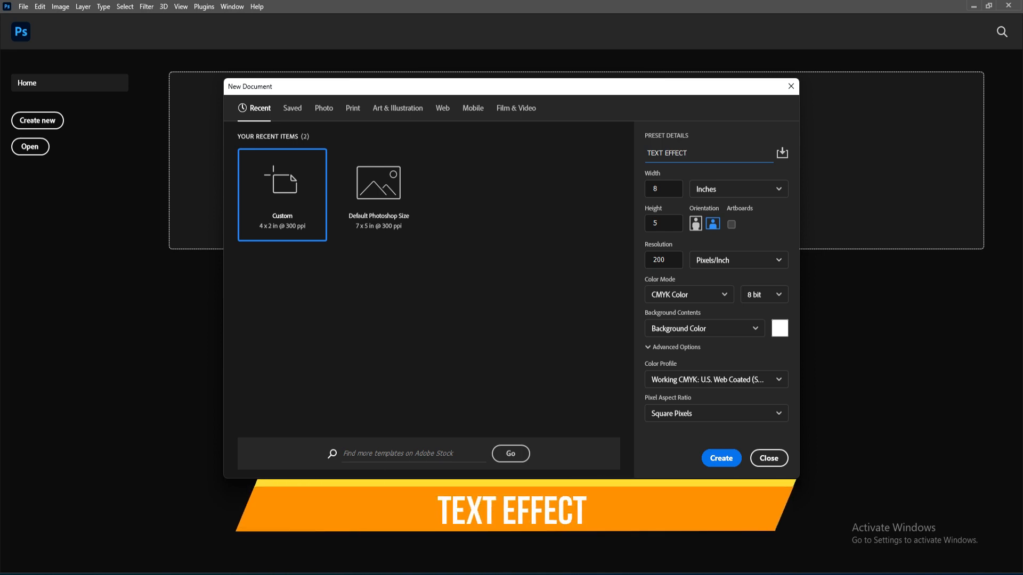
{"action": "double_click", "coordinate": [705, 155]}
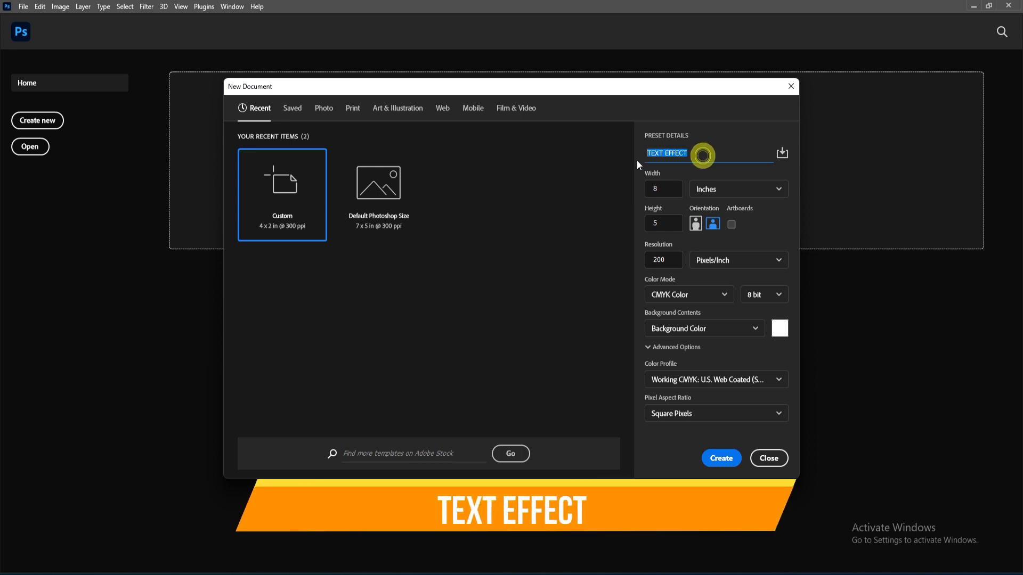
{"action": "left_click", "coordinate": [732, 152]}
Step: Set the new document to 4 × 2 inches with a resolution of 300 pixels/inch
{"action": "double_click", "coordinate": [669, 185]}
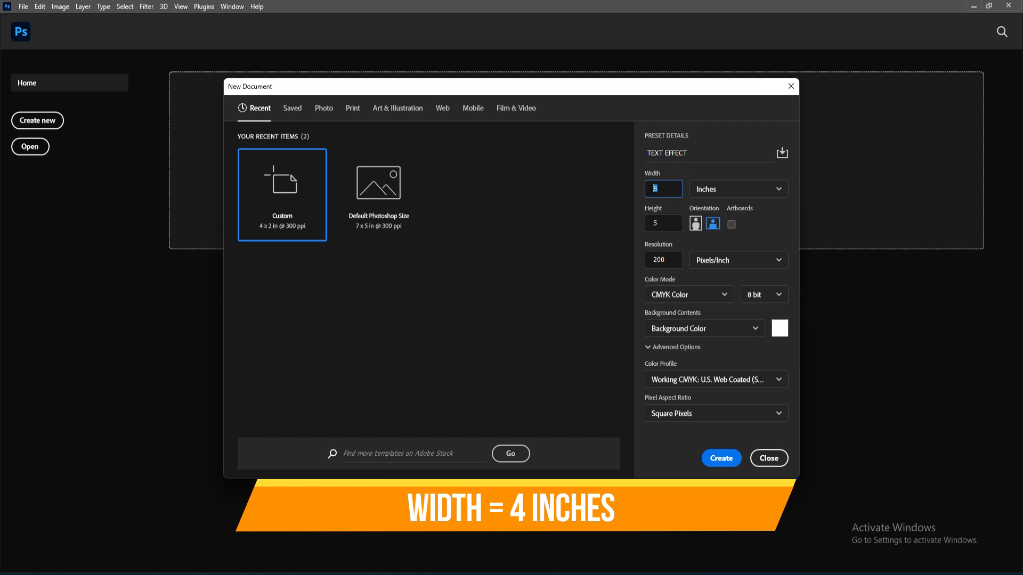
{"action": "type", "text": "4"}
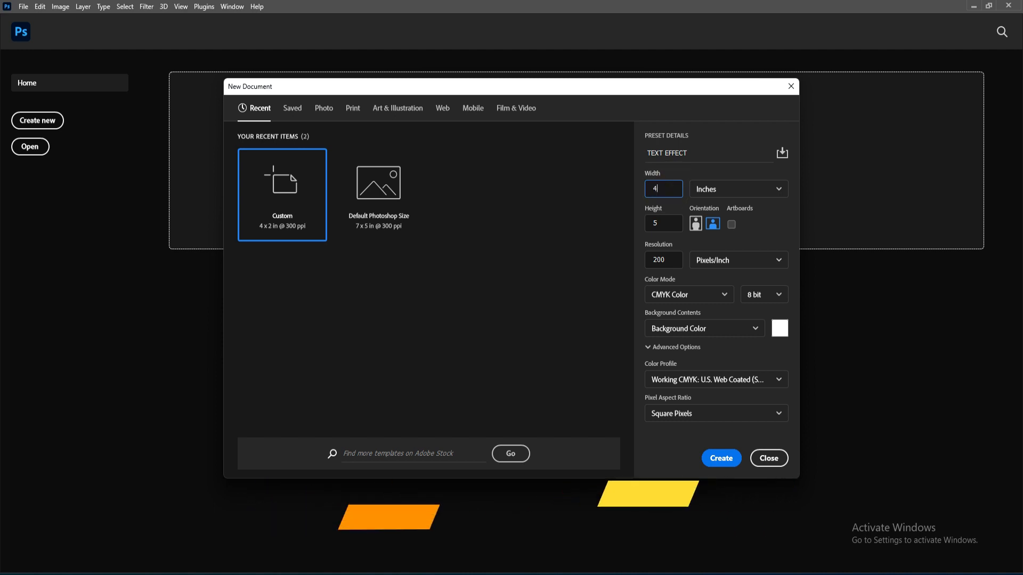
{"action": "left_click", "coordinate": [715, 189]}
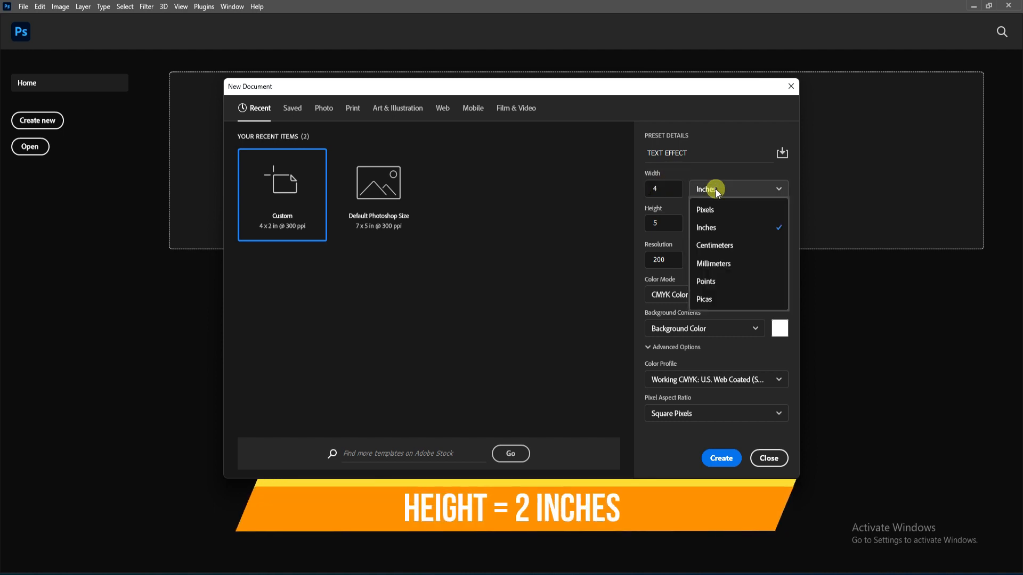
{"action": "left_click", "coordinate": [709, 226]}
{"action": "double_click", "coordinate": [655, 223]}
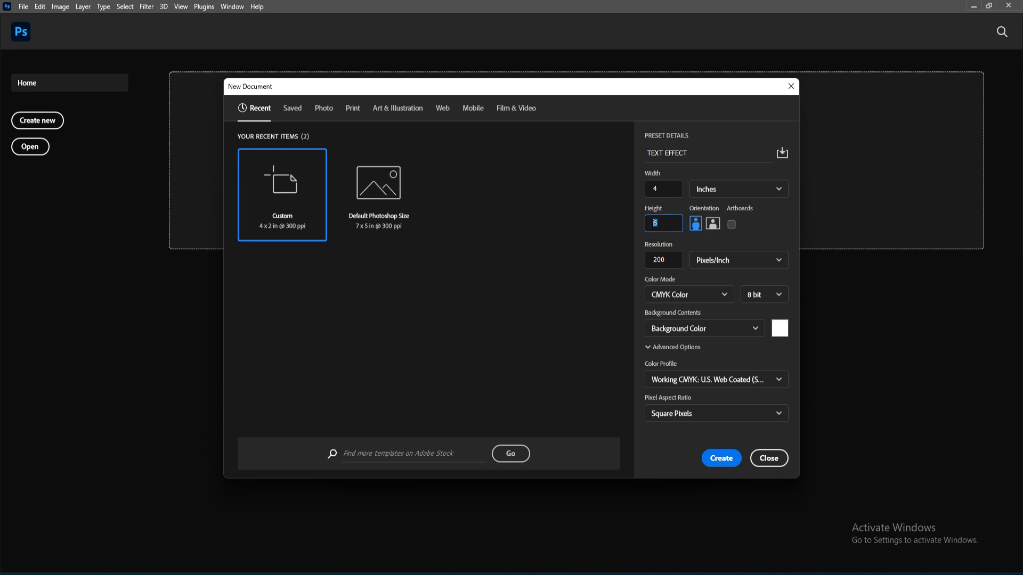
{"action": "type", "text": "2"}
{"action": "key", "text": "Tab"}
{"action": "type", "text": "3"}
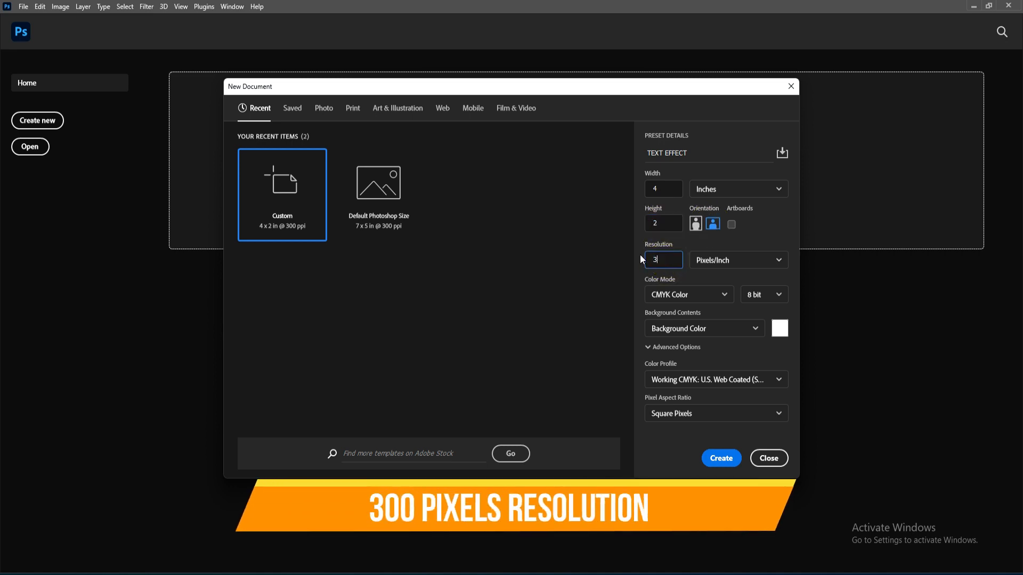
{"action": "type", "text": "00"}
{"action": "left_click", "coordinate": [725, 260]}
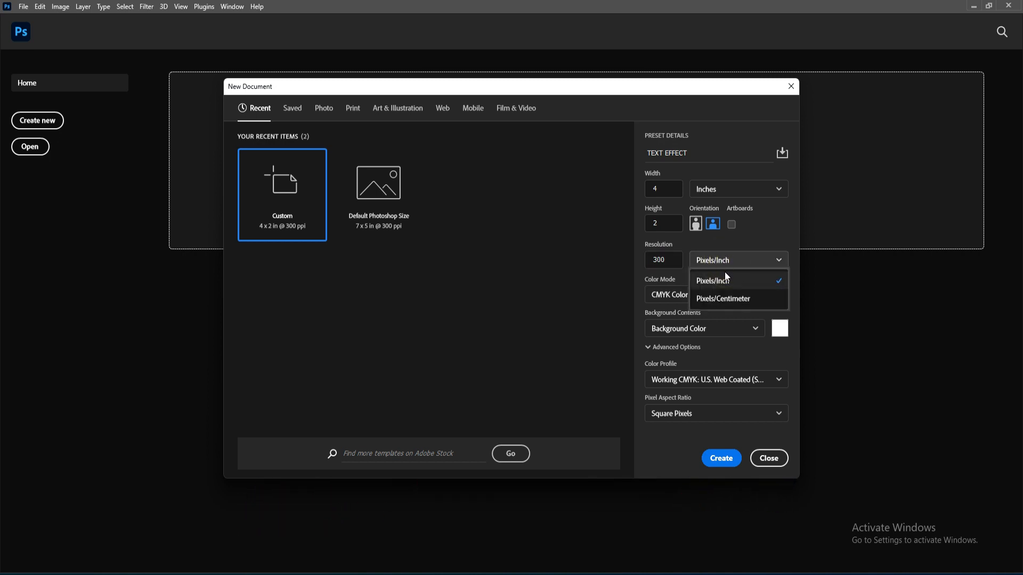
{"action": "left_click", "coordinate": [723, 282]}
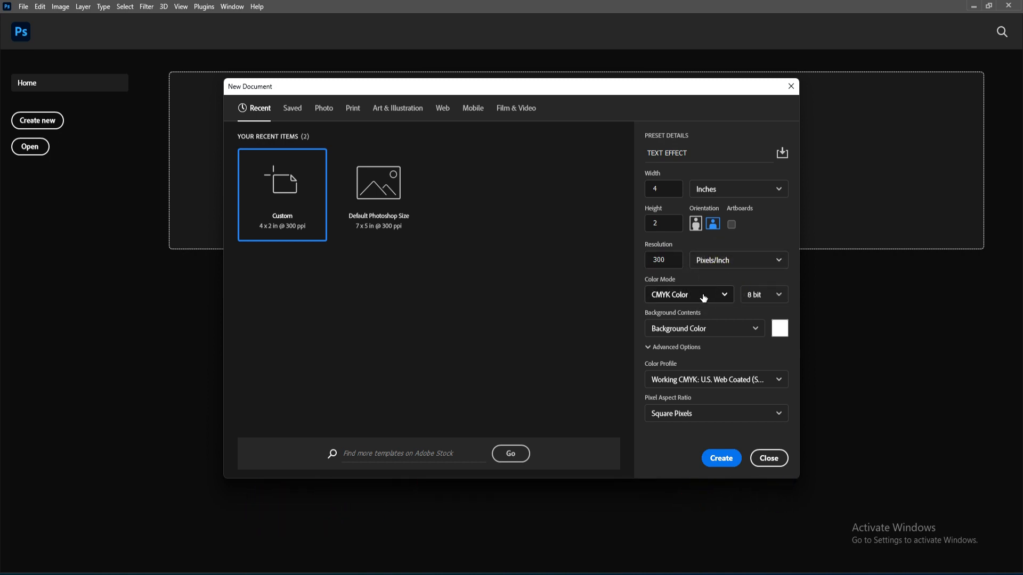
Step: Choose RGB Color mode and a White background, then create the document
{"action": "left_click", "coordinate": [704, 298]}
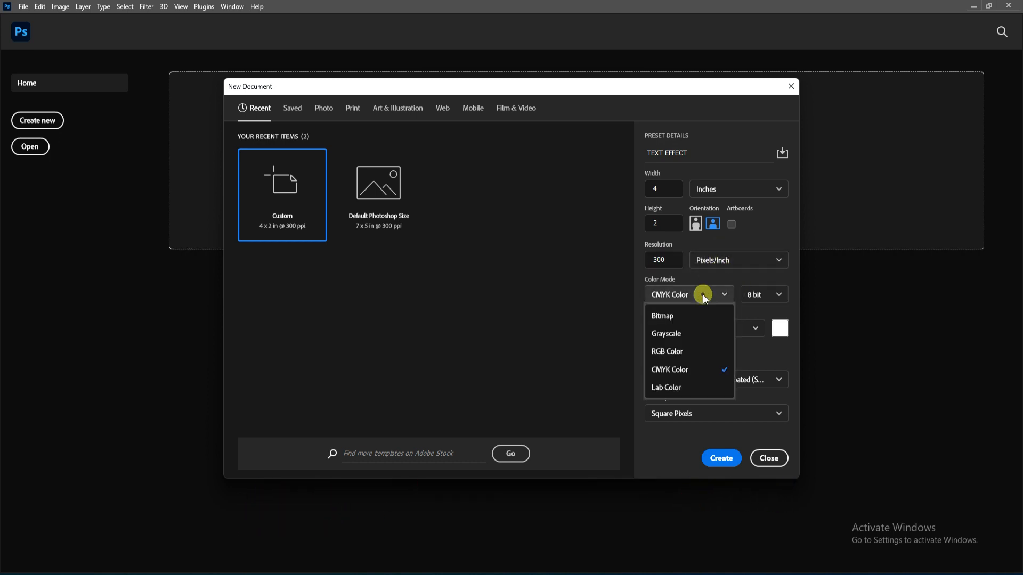
{"action": "left_click", "coordinate": [686, 355]}
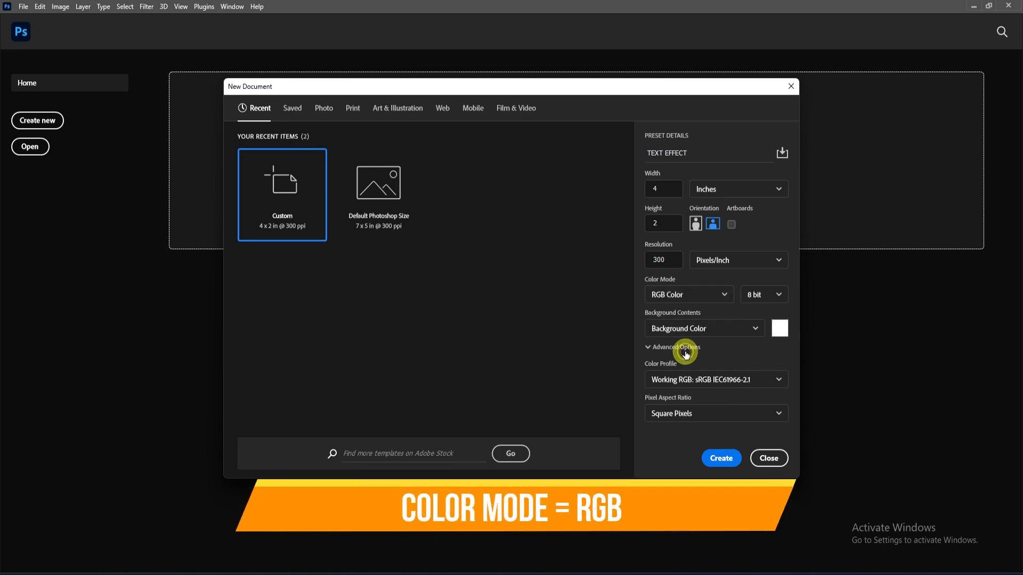
{"action": "left_click", "coordinate": [756, 331]}
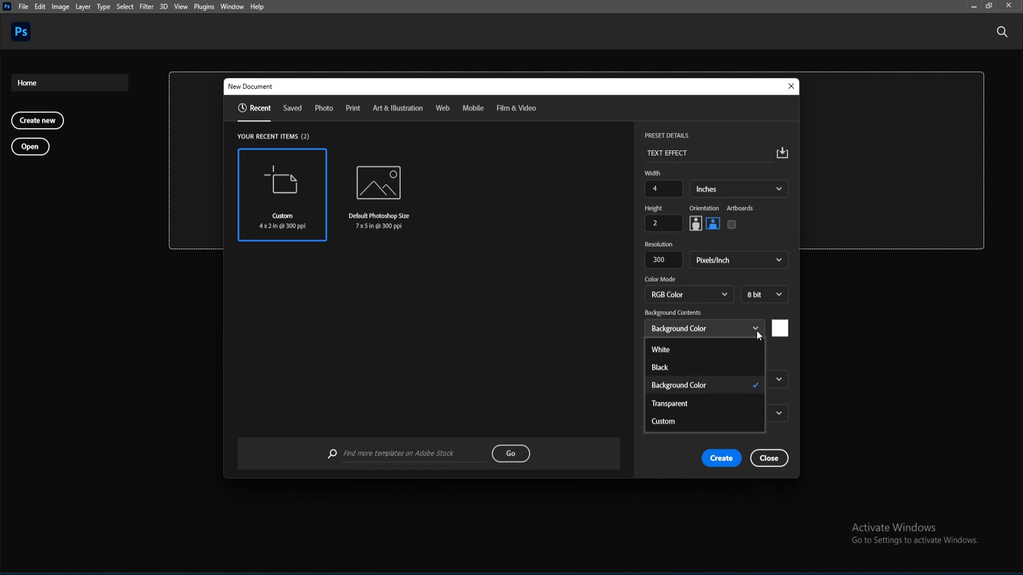
{"action": "left_click", "coordinate": [702, 352]}
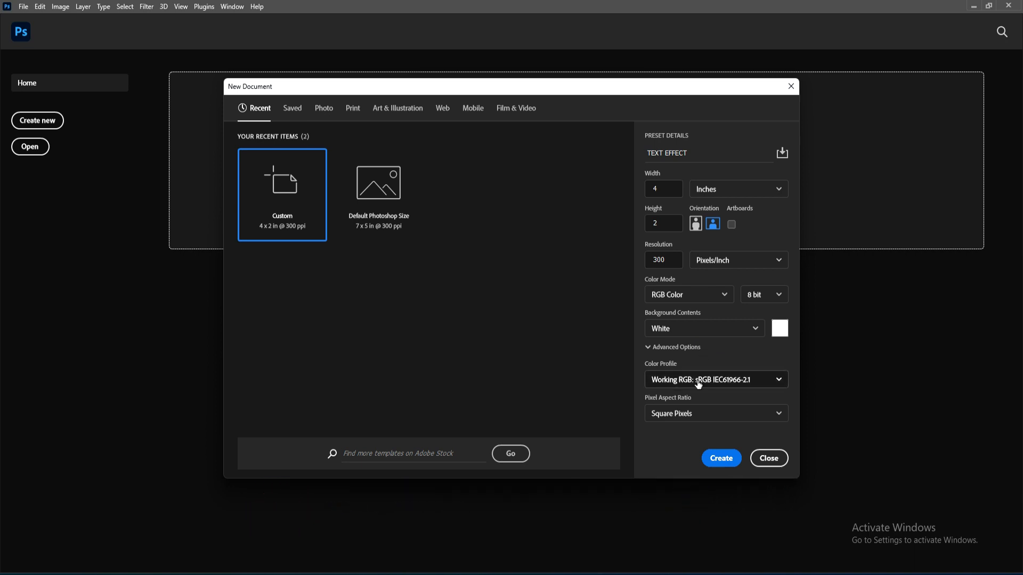
{"action": "left_click", "coordinate": [717, 462]}
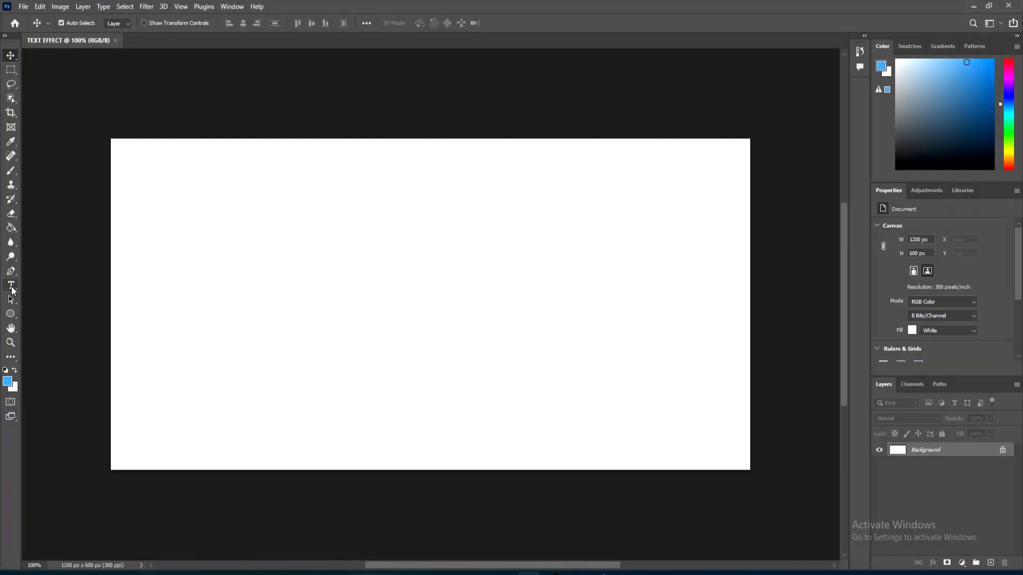
Step: Set the Horizontal Type Tool to Montserrat Bold at 60 pt
{"action": "left_click", "coordinate": [11, 288]}
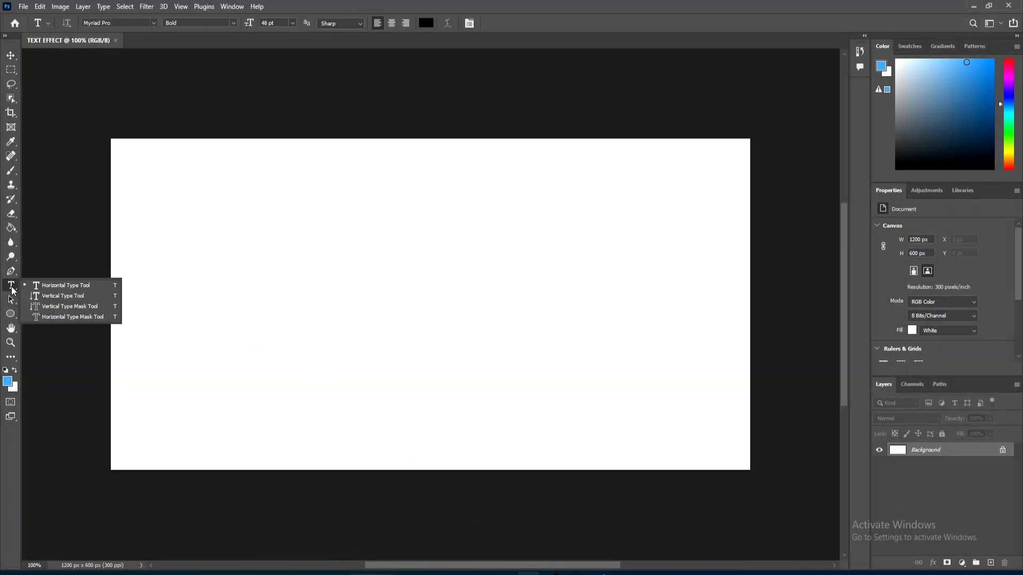
{"action": "left_click", "coordinate": [43, 289]}
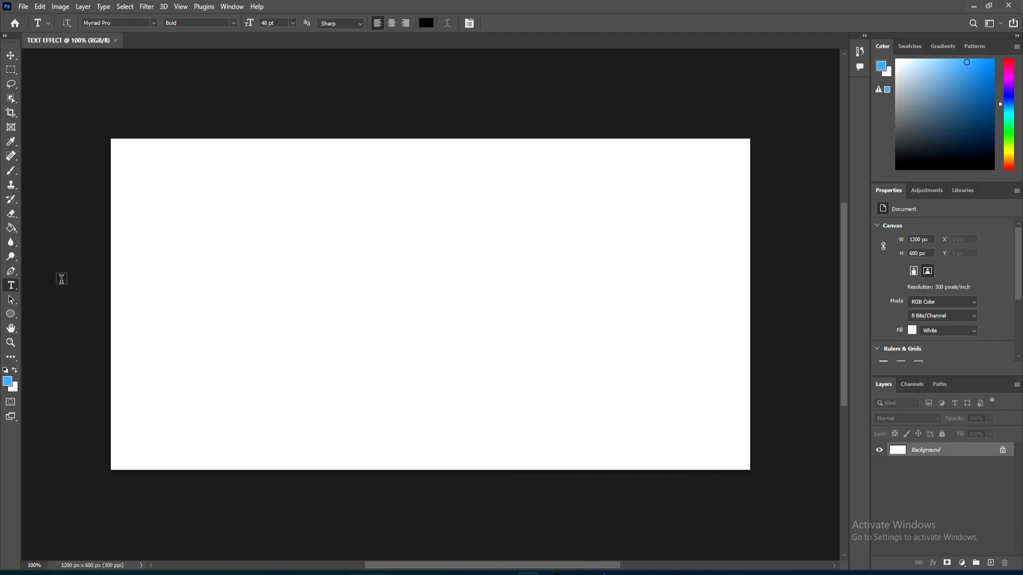
{"action": "left_click", "coordinate": [153, 23]}
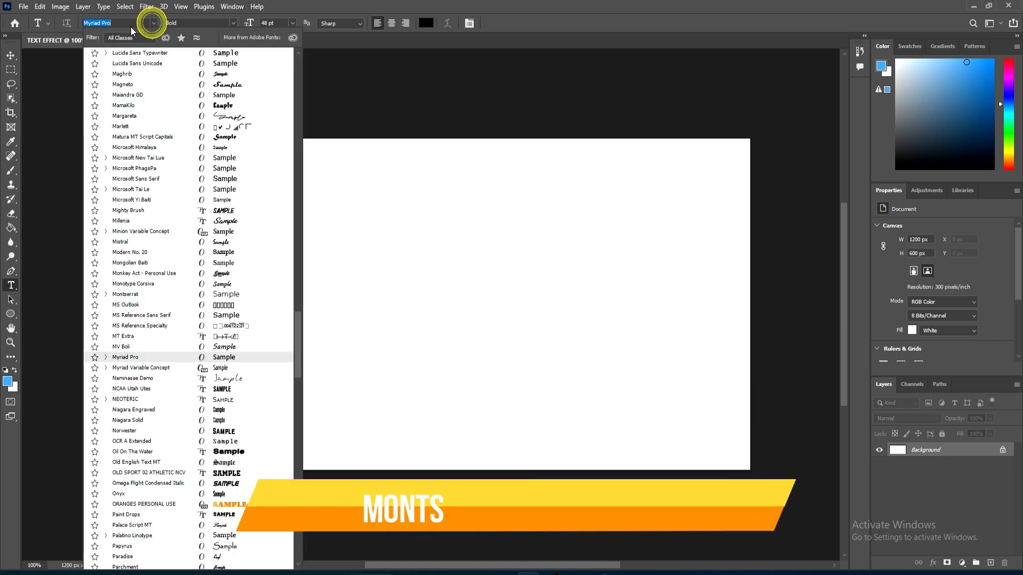
{"action": "type", "text": "m"}
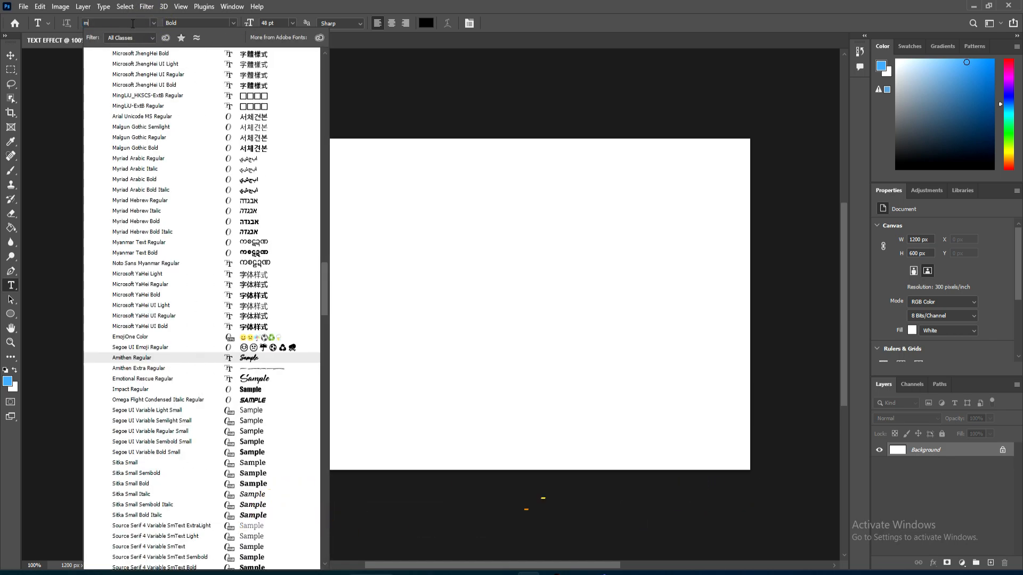
{"action": "type", "text": "osn"}
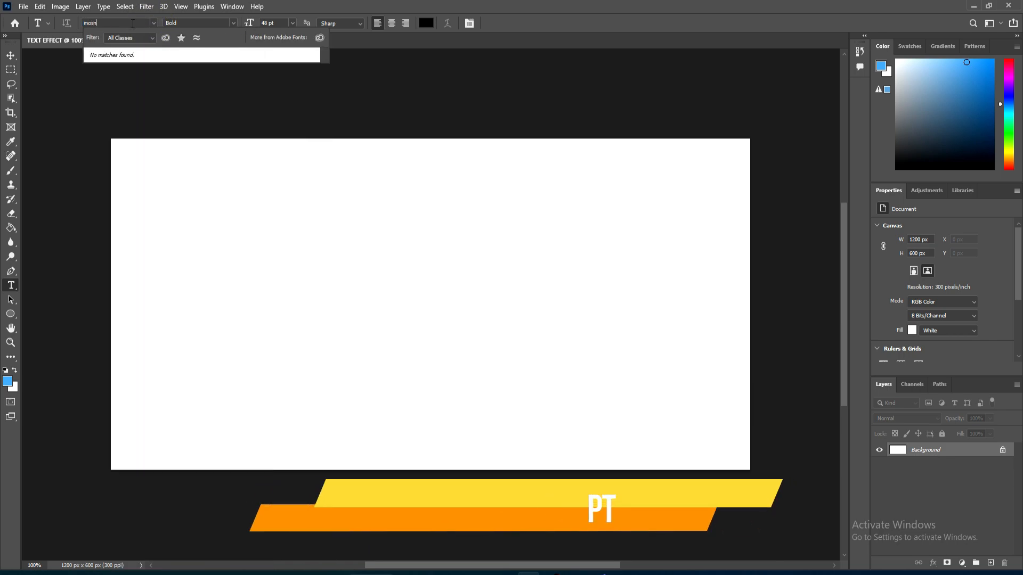
{"action": "key", "text": "BackSpace"}
{"action": "key", "text": "BackSpace"}
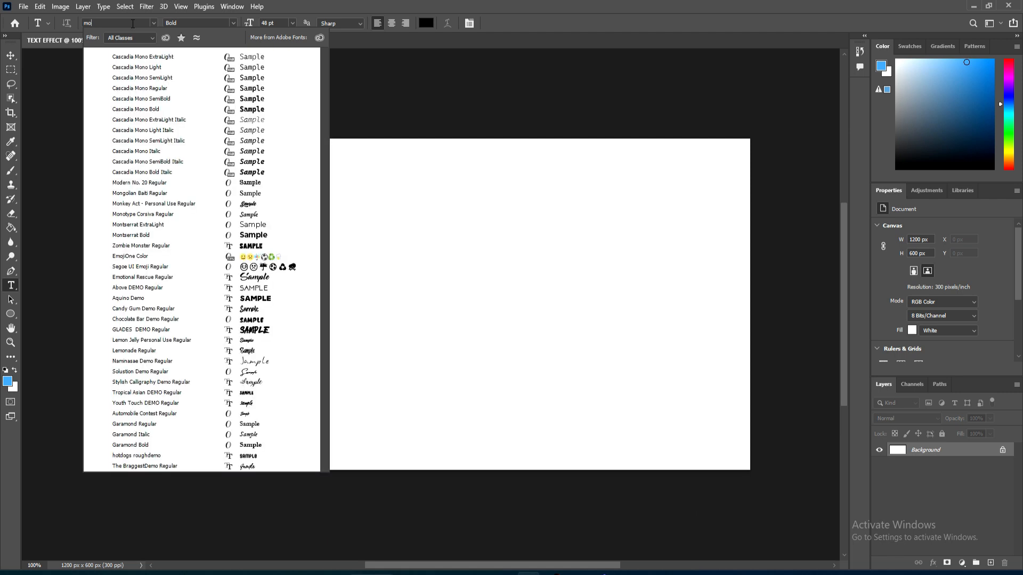
{"action": "type", "text": "ns"}
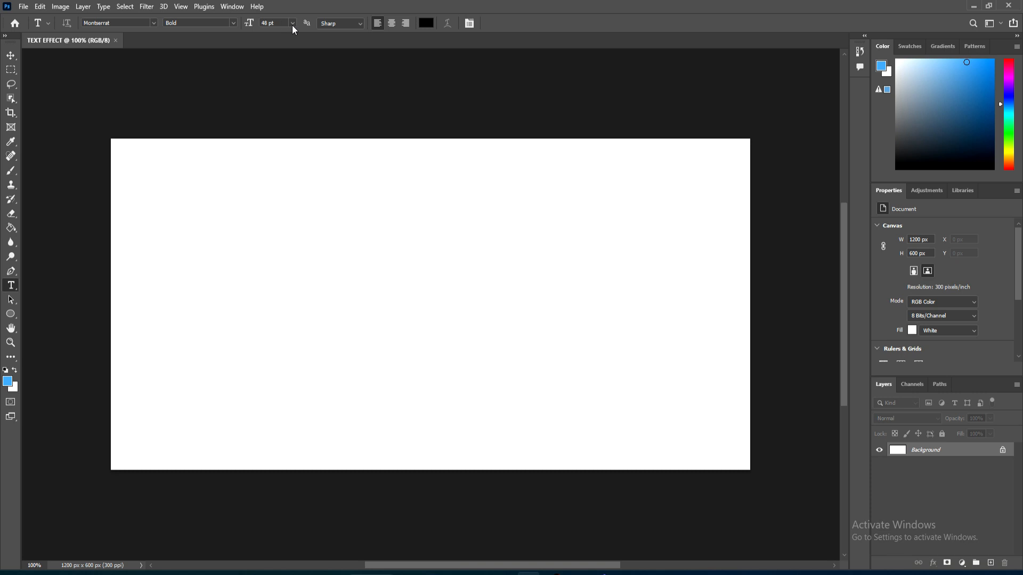
{"action": "left_click", "coordinate": [292, 24]}
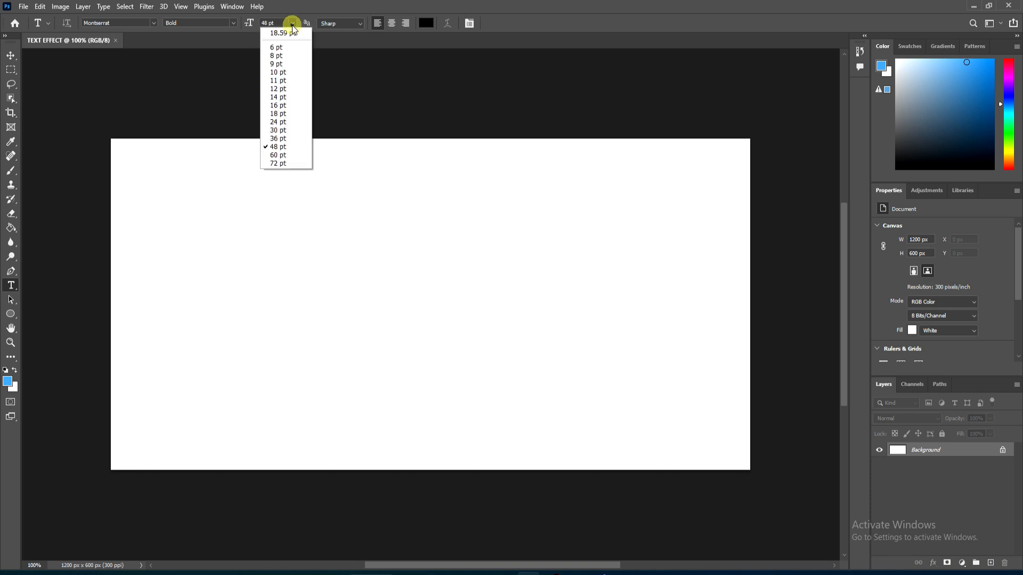
{"action": "left_click", "coordinate": [289, 155]}
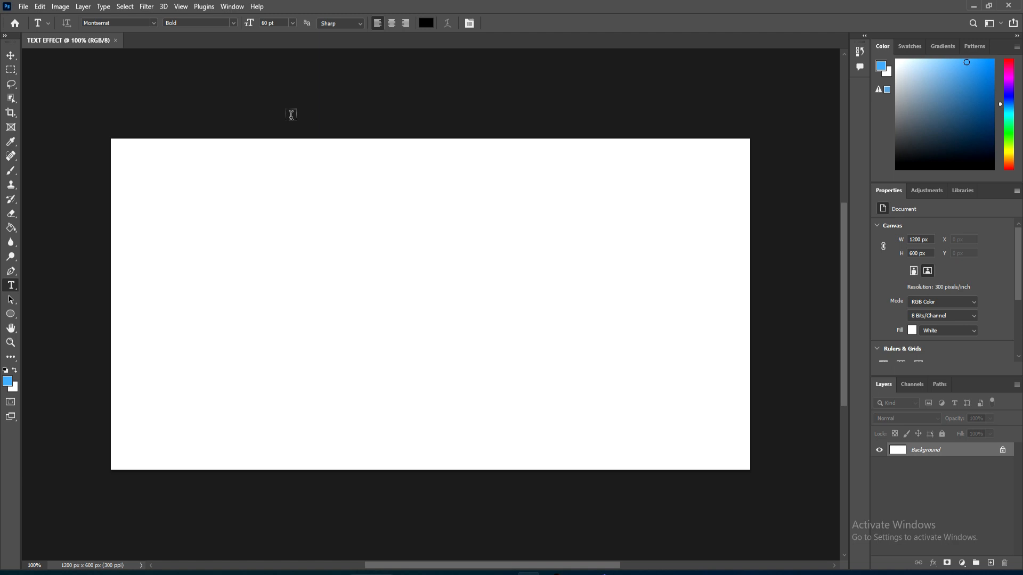
Step: Set the foreground colour to 045189
{"action": "left_click", "coordinate": [8, 382]}
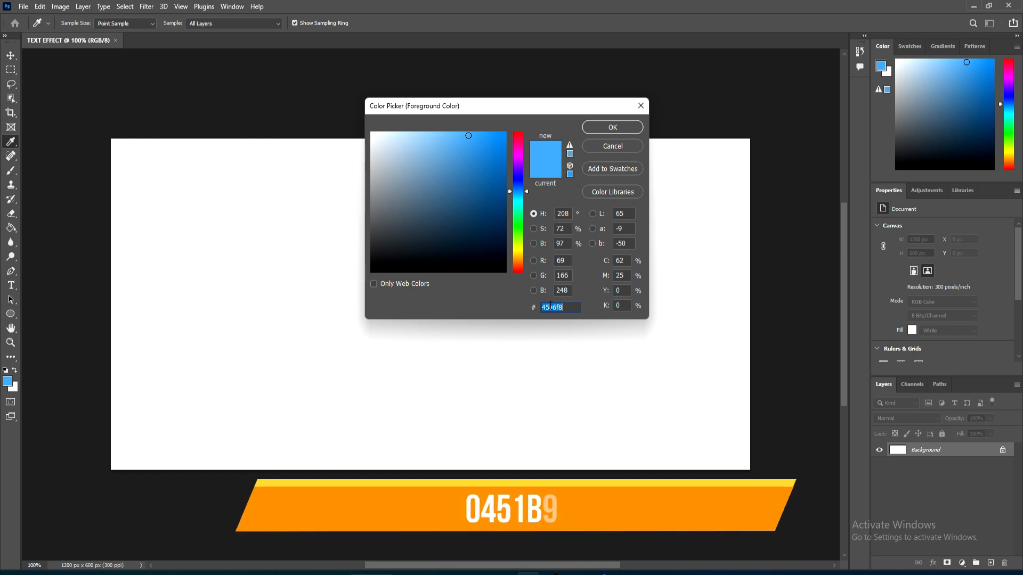
{"action": "type", "text": "0451"}
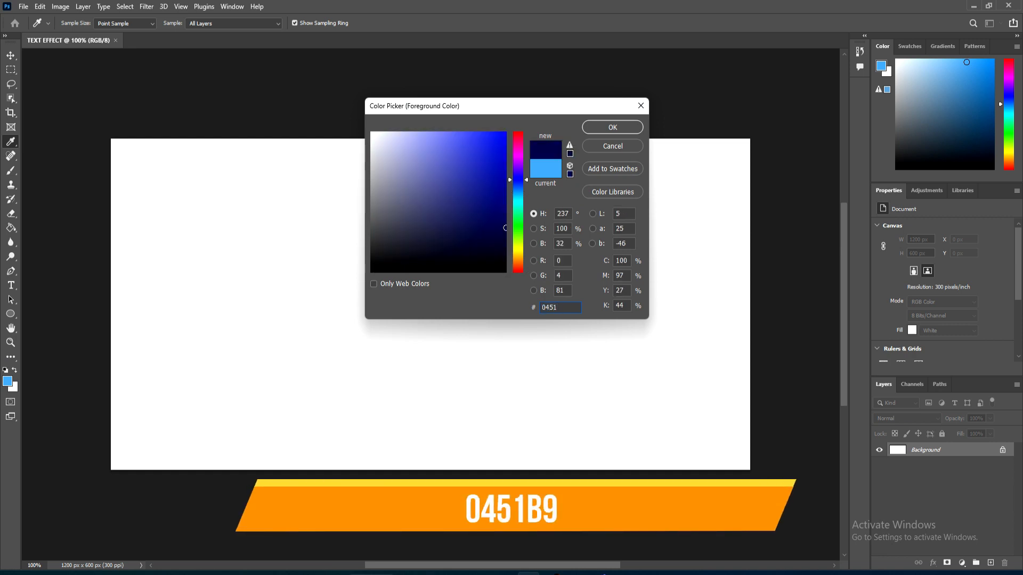
{"action": "type", "text": "B"}
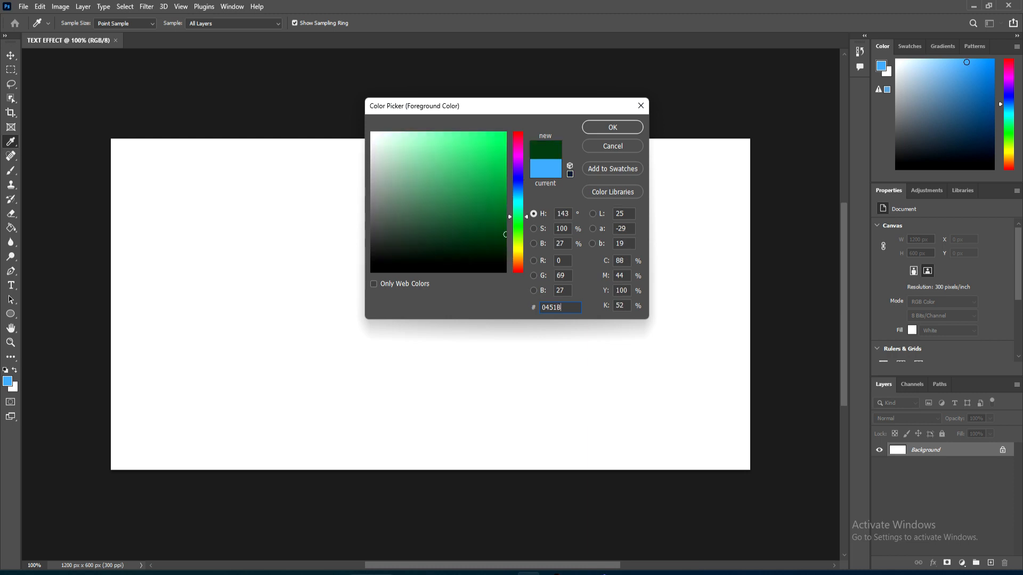
{"action": "type", "text": "9"}
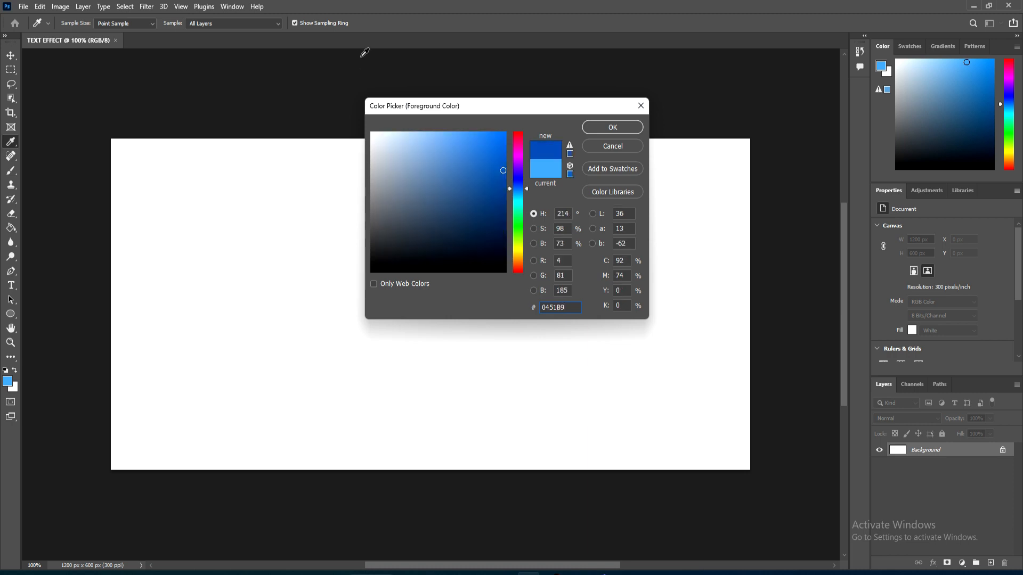
{"action": "left_click", "coordinate": [609, 128]}
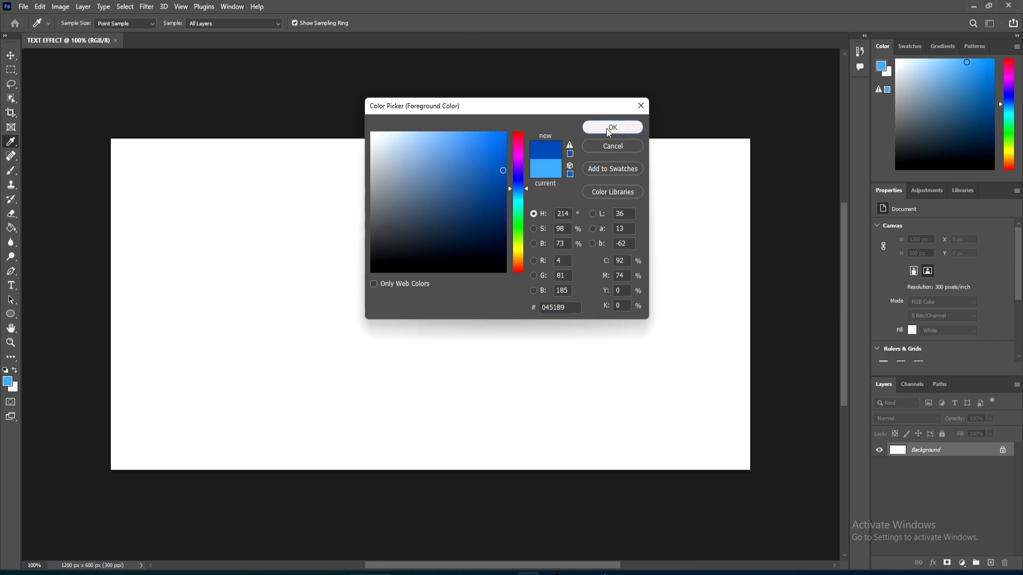
Step: Type REGION as point text on the canvas and move it slightly lower
{"action": "key", "text": "t"}
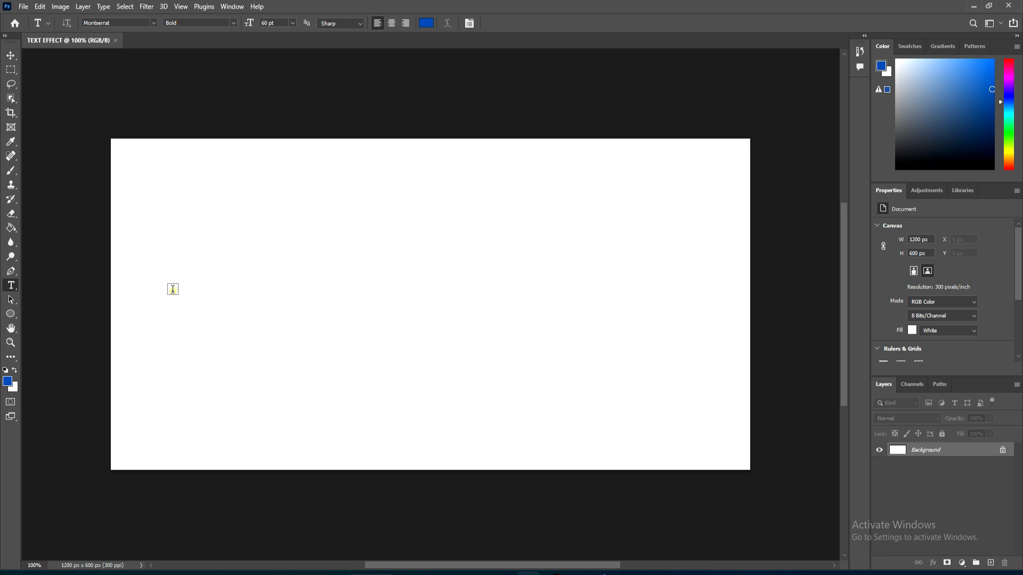
{"action": "left_click", "coordinate": [174, 288]}
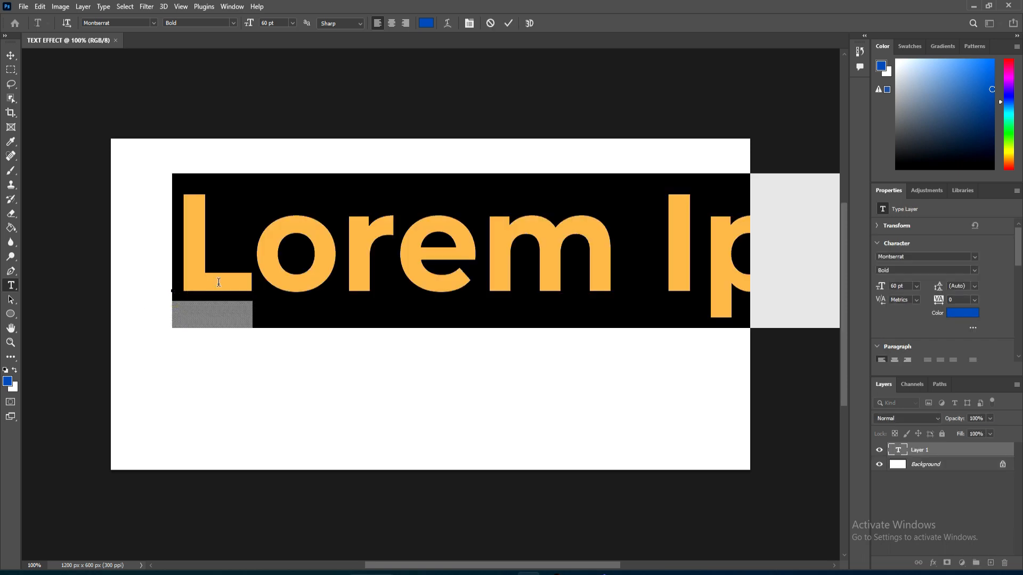
{"action": "type", "text": "REGION"}
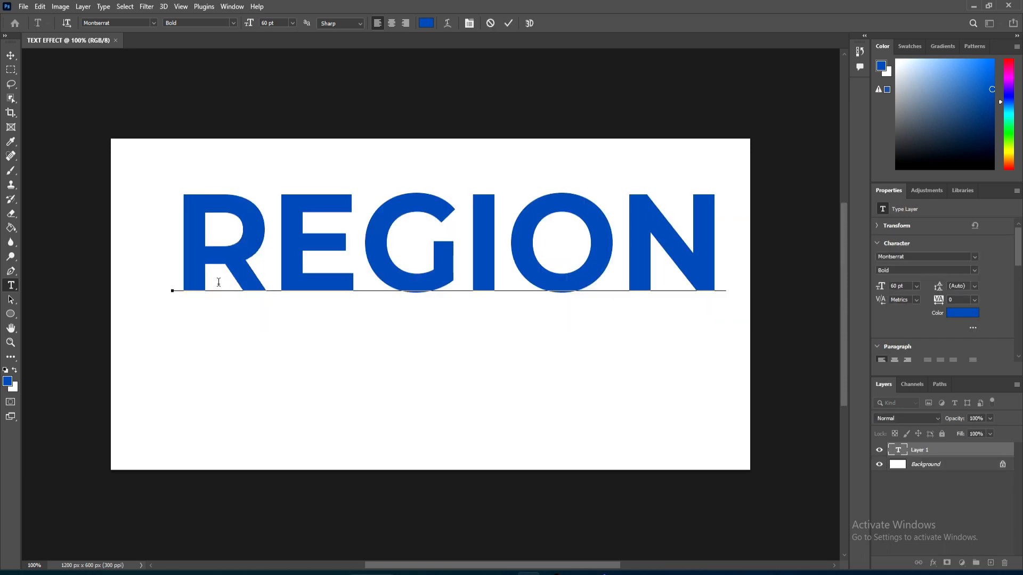
{"action": "left_click", "coordinate": [11, 55]}
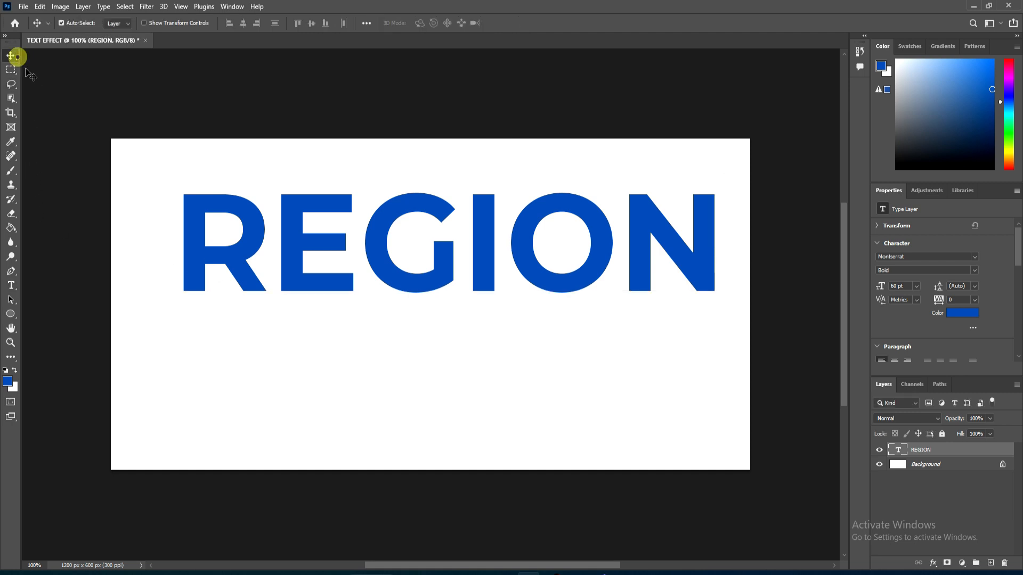
{"action": "left_click_drag", "start_coordinate": [335, 271], "coordinate": [320, 295]}
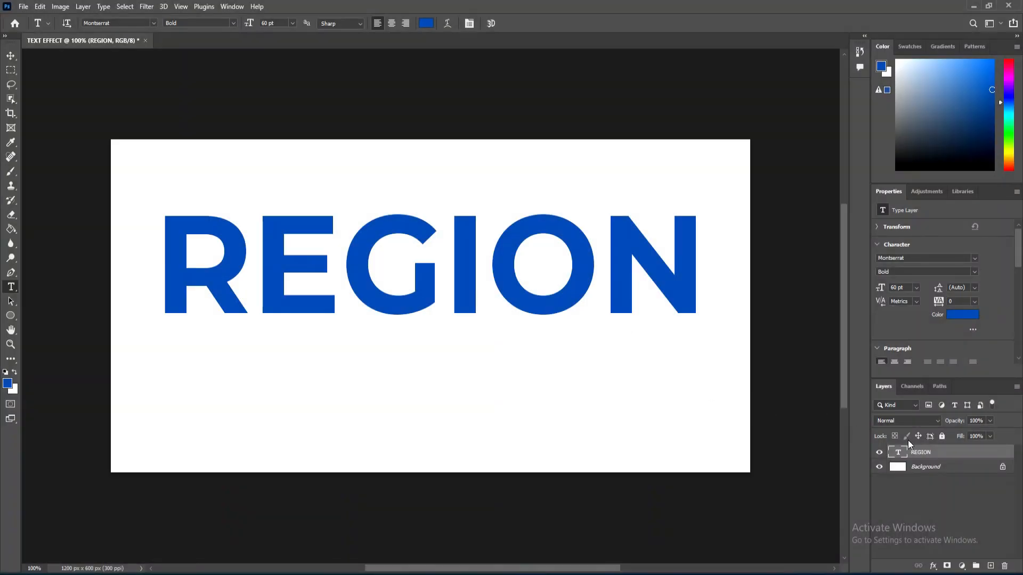
Step: Convert the REGION text layer to a shape
{"action": "left_click", "coordinate": [886, 386]}
{"action": "right_click", "coordinate": [923, 456]}
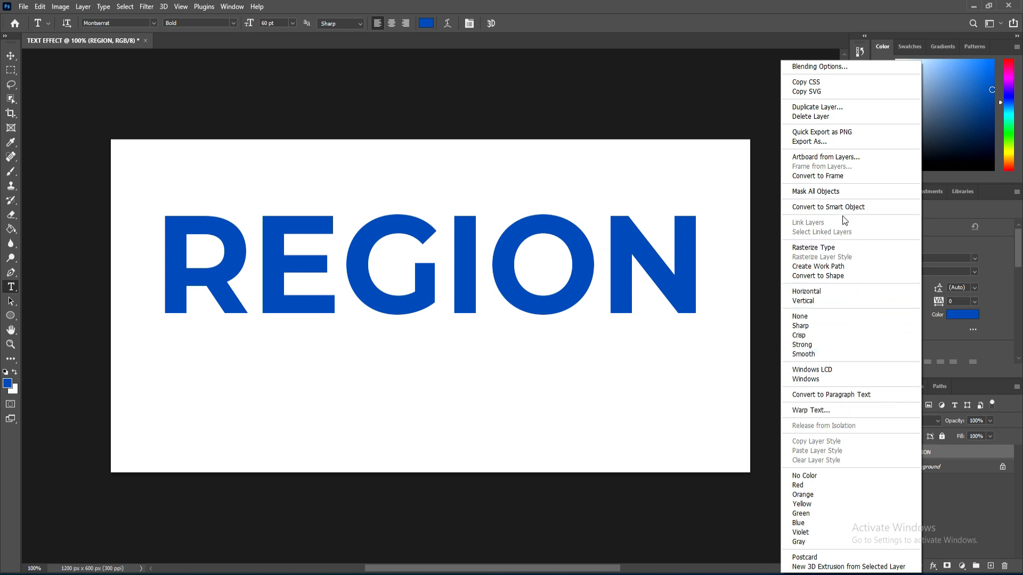
{"action": "left_click", "coordinate": [823, 277]}
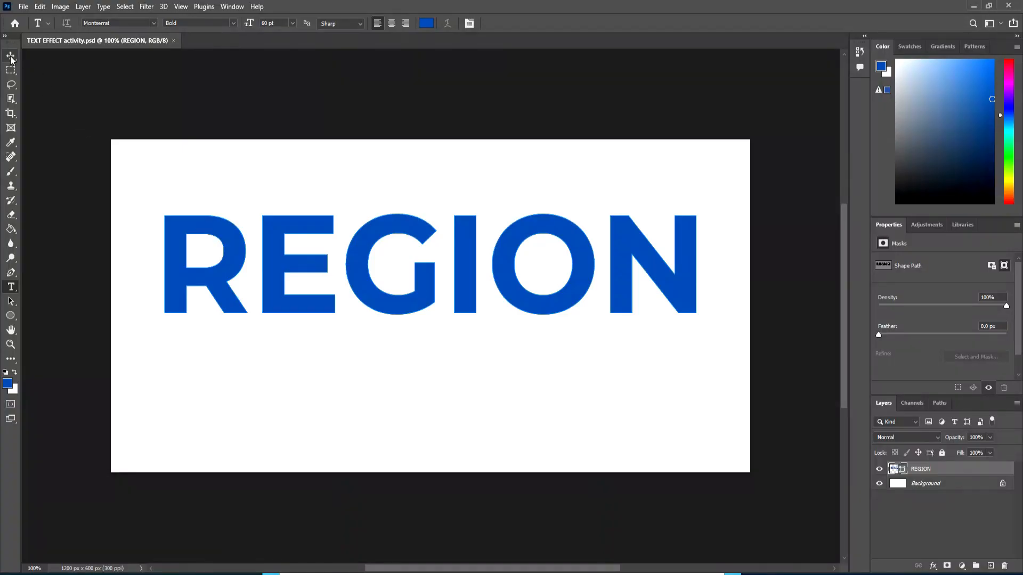
Step: Move the REGION shape down to centre it vertically on the canvas
{"action": "left_click", "coordinate": [11, 56]}
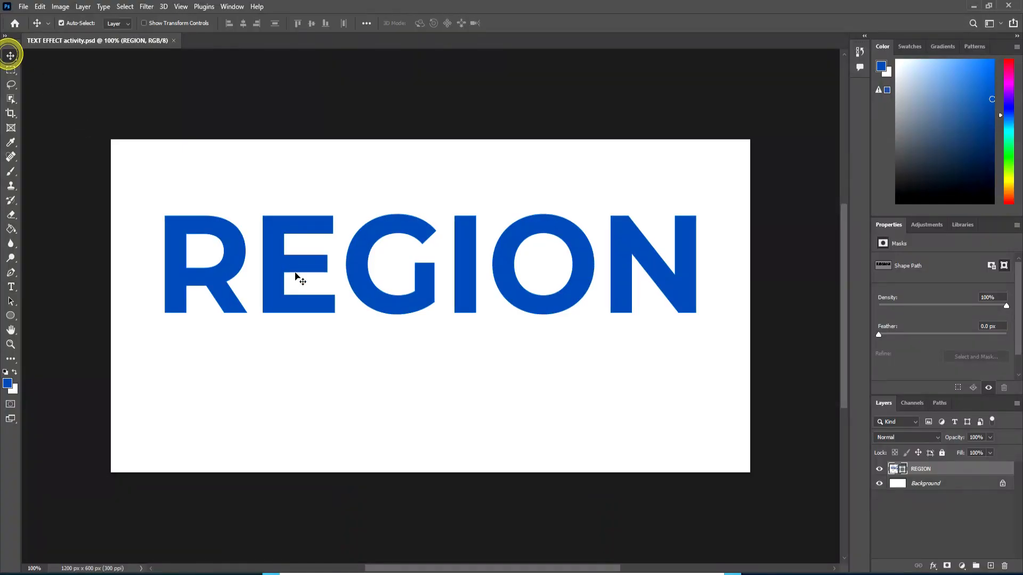
{"action": "left_click", "coordinate": [296, 275]}
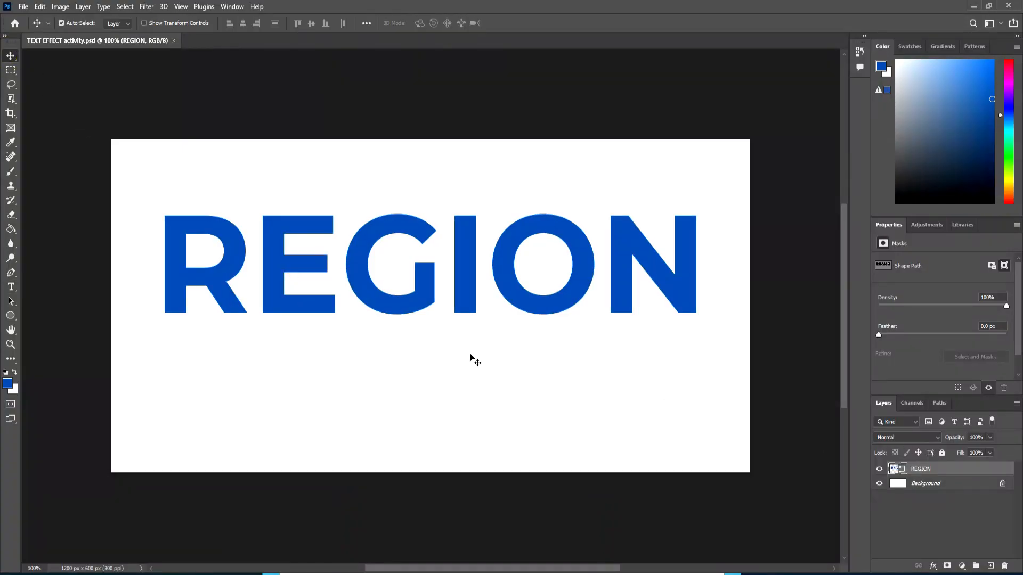
{"action": "left_click_drag", "start_coordinate": [462, 311], "coordinate": [457, 347]}
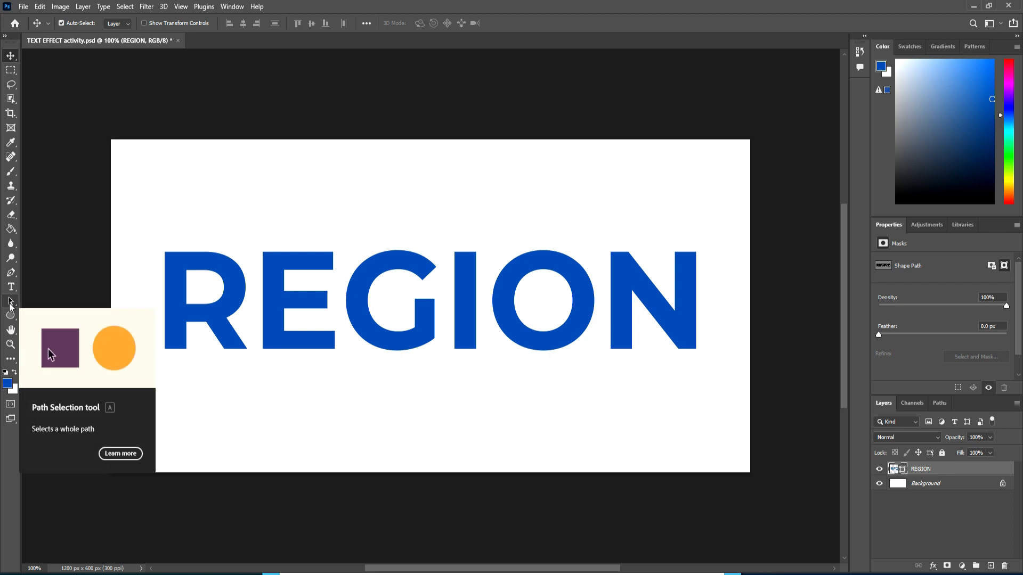
Step: Select all the letter paths with the Path Selection Tool and set them to Exclude Overlapping Shapes
{"action": "left_click", "coordinate": [10, 306]}
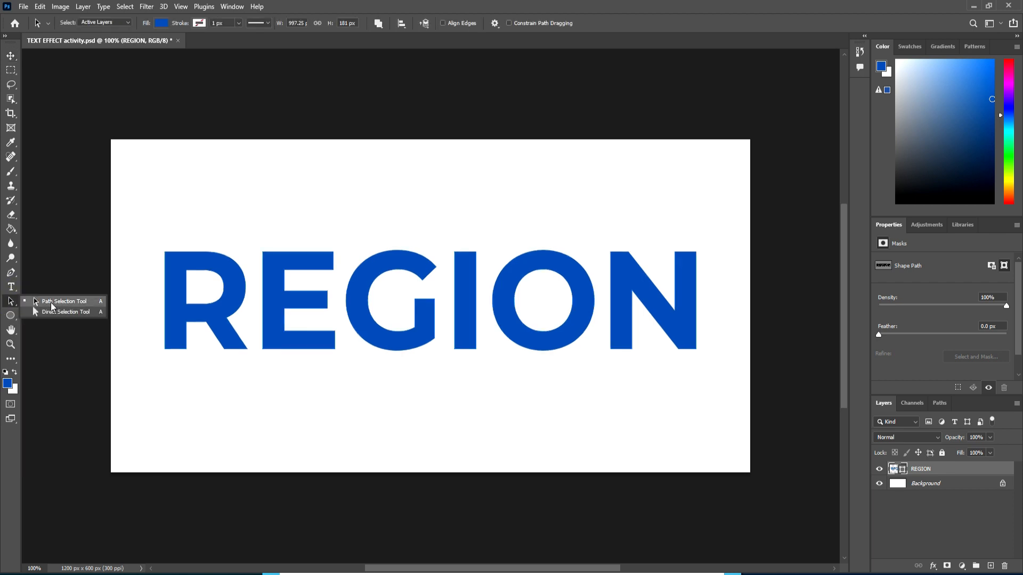
{"action": "left_click", "coordinate": [51, 303]}
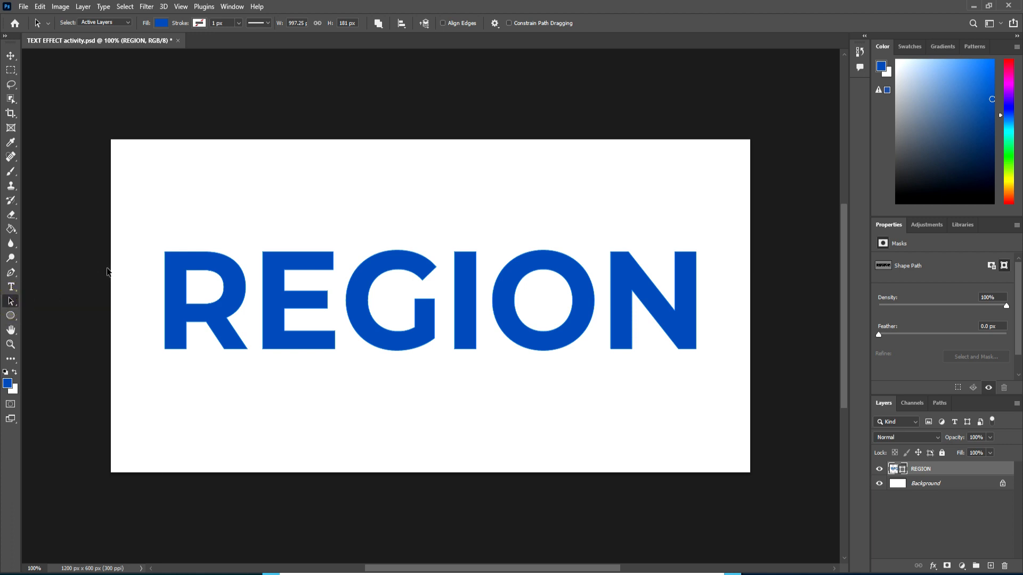
{"action": "left_click_drag", "start_coordinate": [154, 232], "coordinate": [728, 372]}
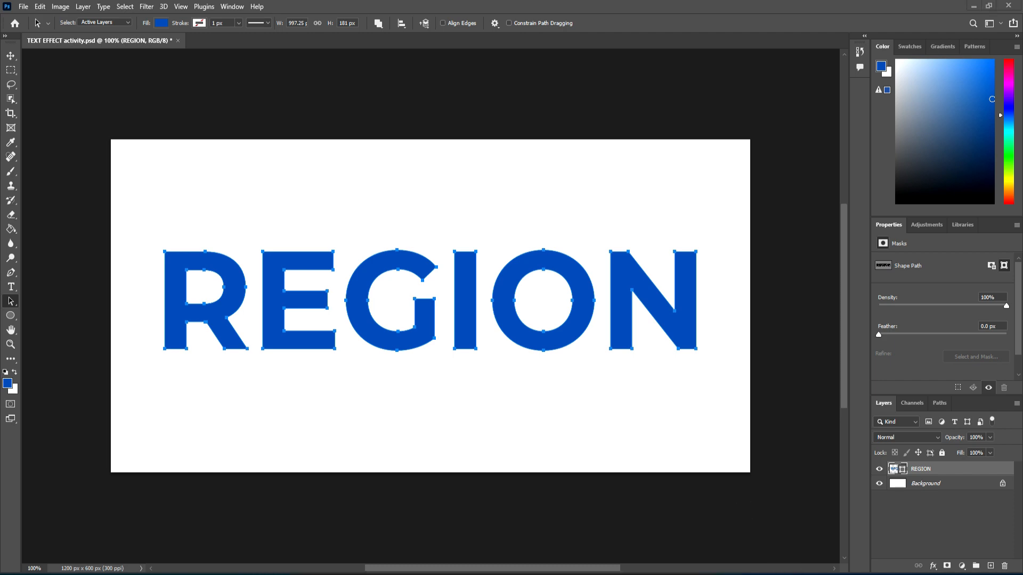
{"action": "left_click", "coordinate": [10, 302]}
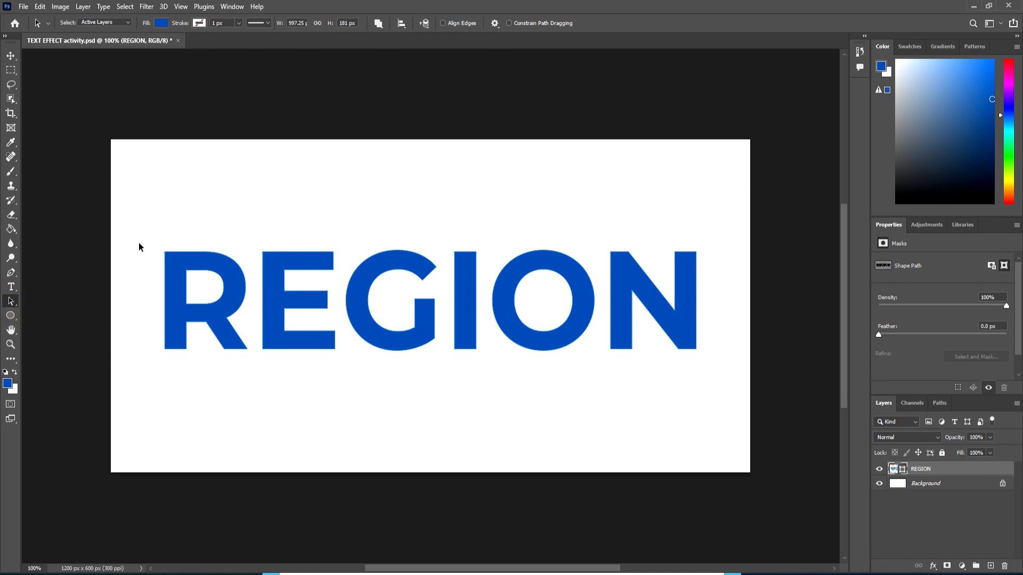
{"action": "left_click_drag", "start_coordinate": [139, 243], "coordinate": [719, 376]}
{"action": "left_click", "coordinate": [384, 27]}
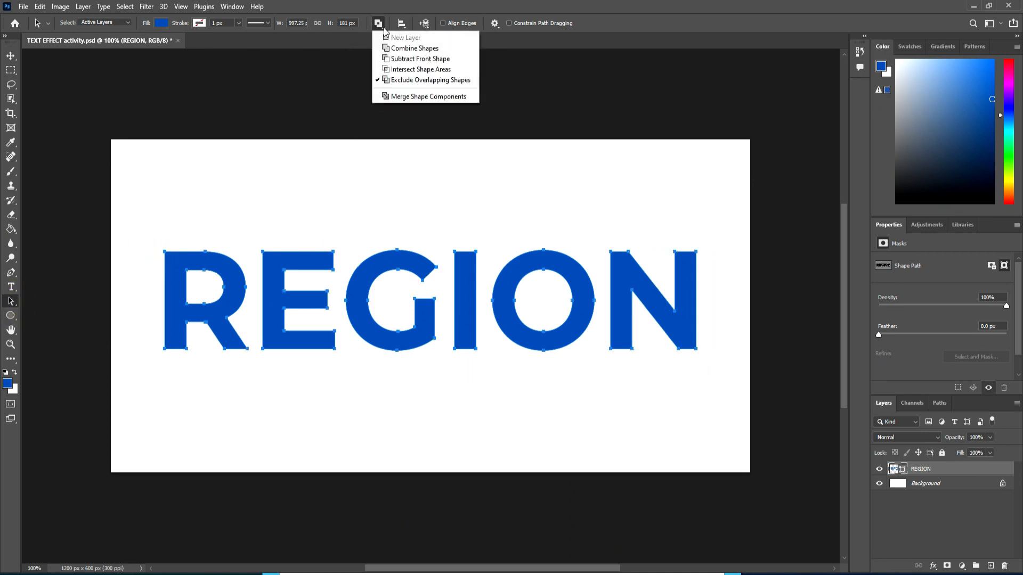
{"action": "left_click", "coordinate": [399, 81]}
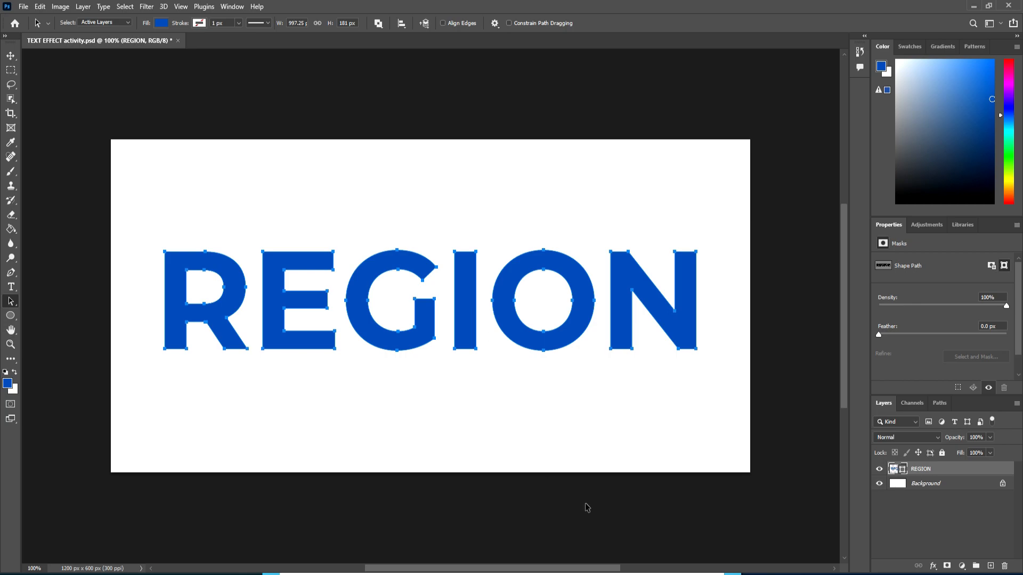
Step: Drag the E, G, I, O and N letter paths left so each overlaps the letter before it
{"action": "left_click", "coordinate": [758, 568]}
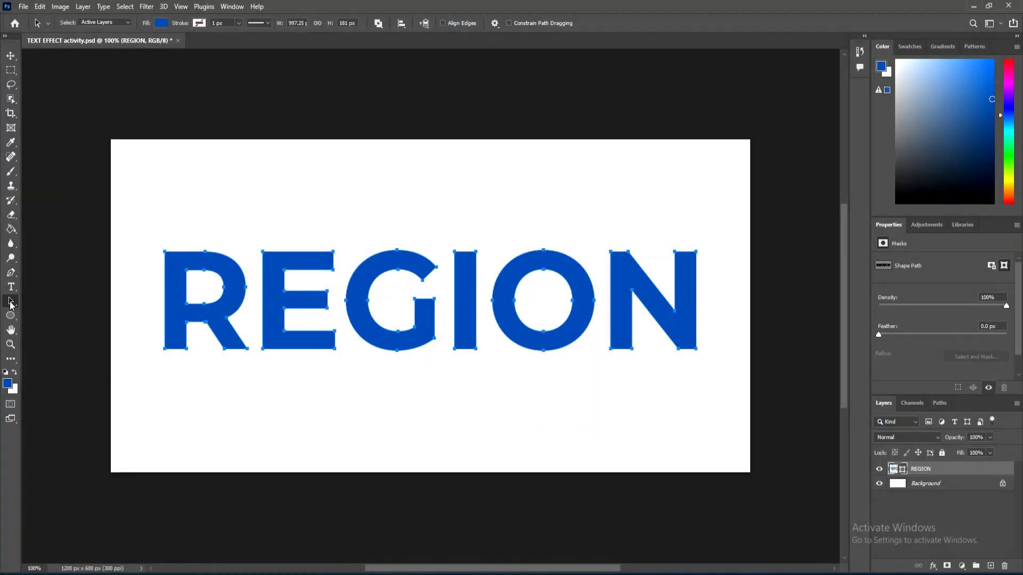
{"action": "left_click", "coordinate": [11, 301]}
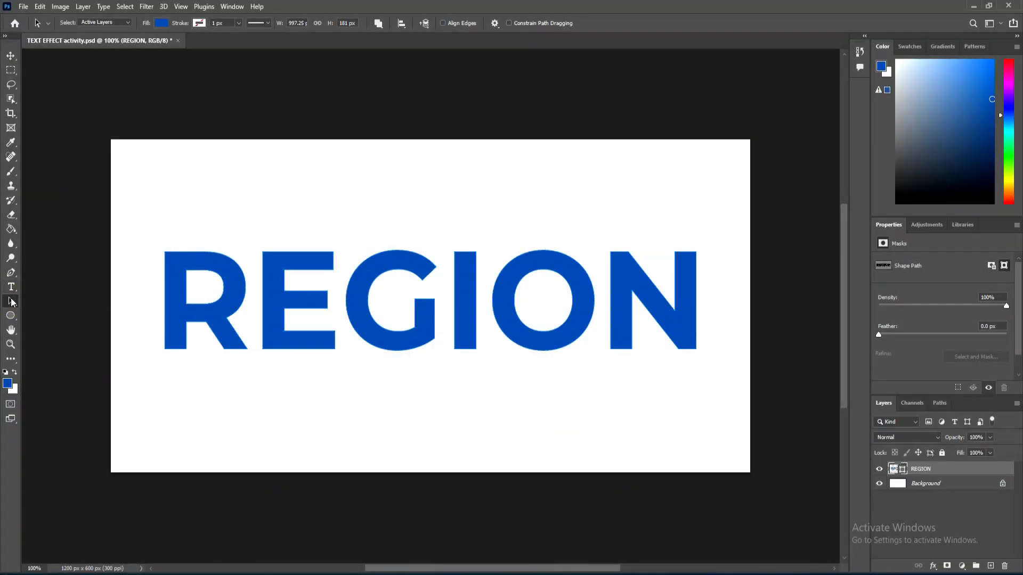
{"action": "left_click", "coordinate": [10, 301]}
{"action": "left_click", "coordinate": [270, 296]}
{"action": "left_click_drag", "start_coordinate": [274, 303], "coordinate": [244, 304]}
{"action": "left_click_drag", "start_coordinate": [350, 303], "coordinate": [273, 304]}
{"action": "left_click_drag", "start_coordinate": [465, 311], "coordinate": [352, 312]}
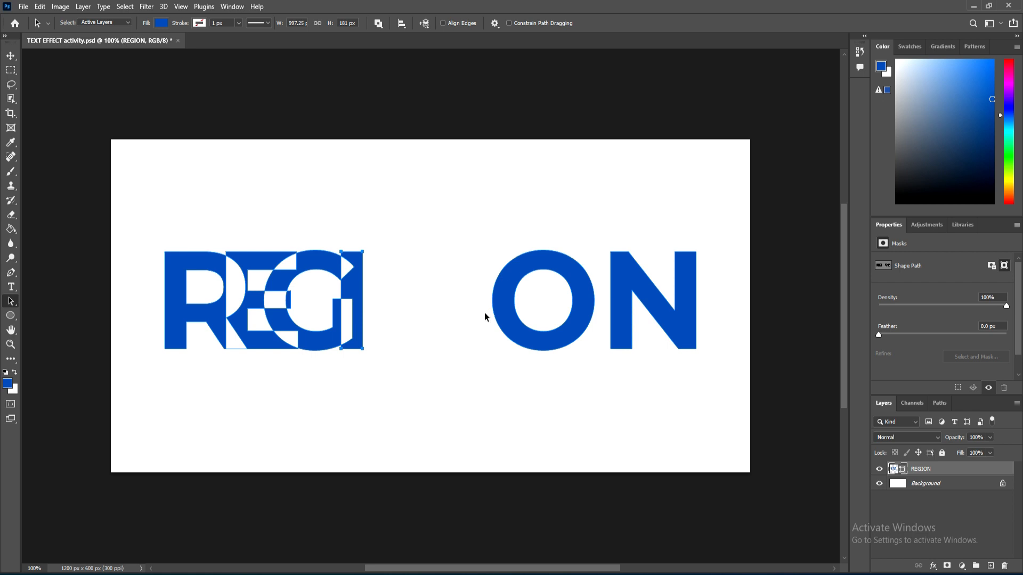
{"action": "left_click_drag", "start_coordinate": [504, 311], "coordinate": [361, 312]}
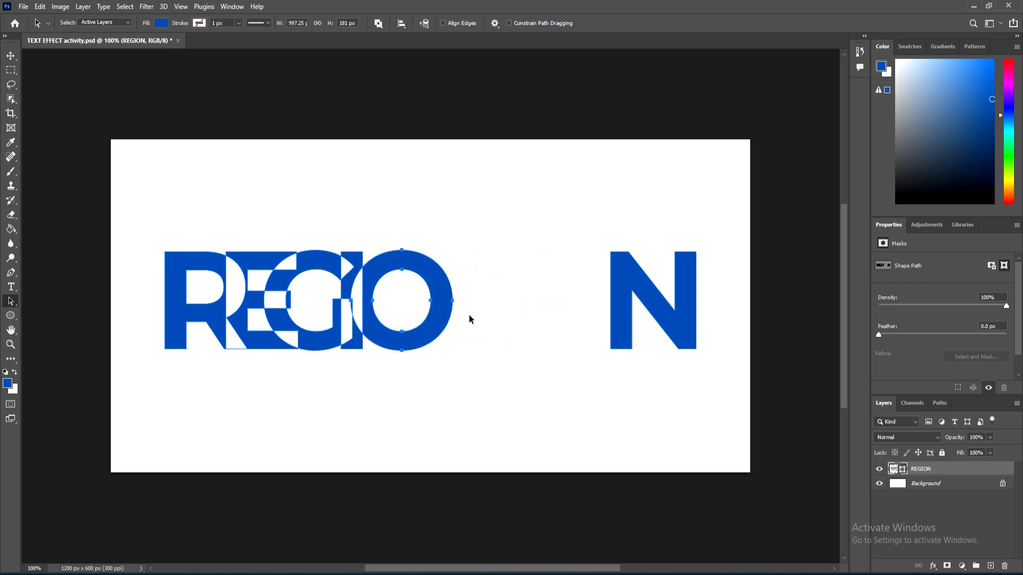
{"action": "left_click_drag", "start_coordinate": [614, 314], "coordinate": [446, 313]}
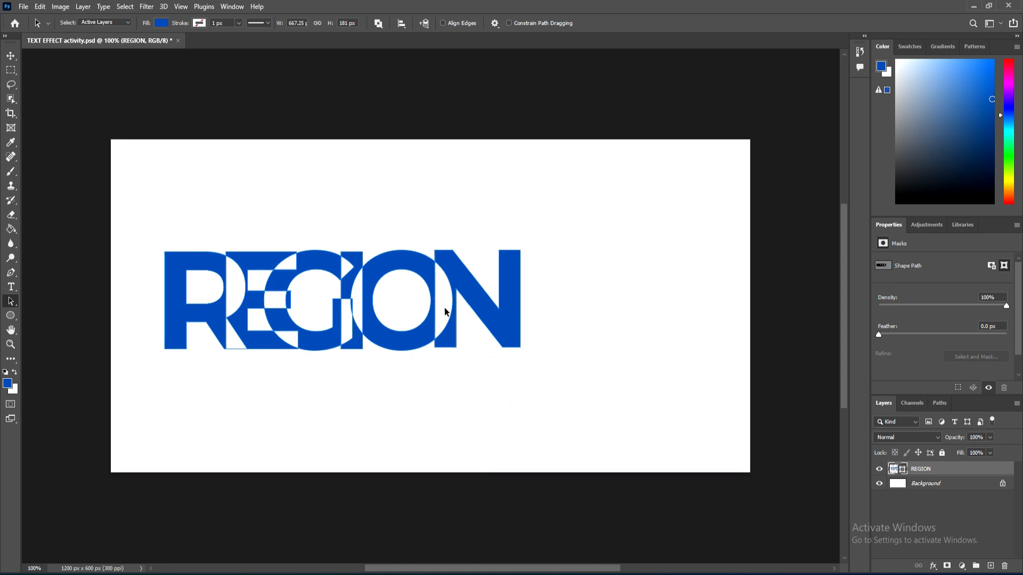
Step: Rotate the N letter path about 18° to tilt it
{"action": "key", "text": "ctrl+t"}
{"action": "left_click_drag", "start_coordinate": [528, 233], "coordinate": [548, 269]}
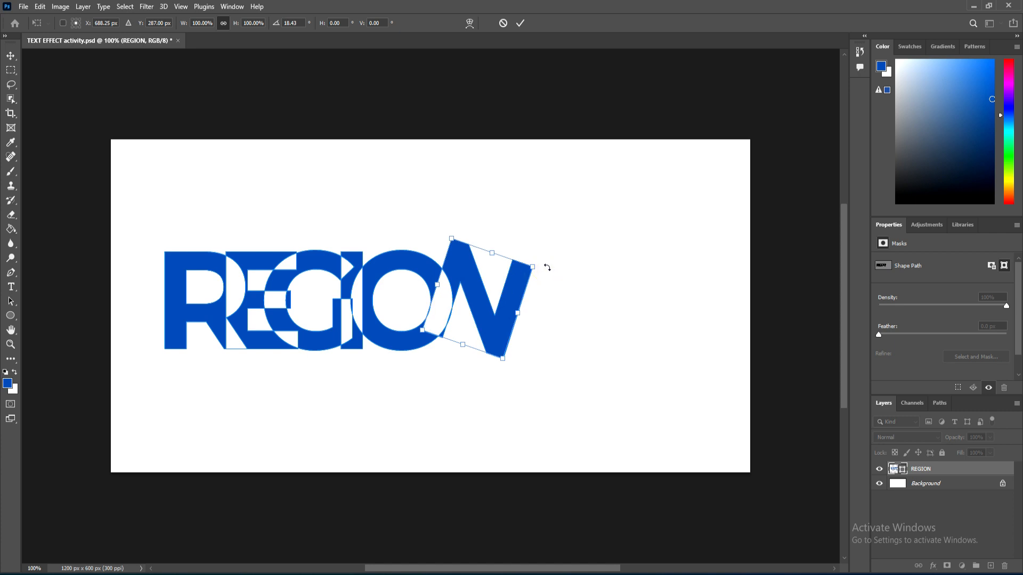
{"action": "key", "text": "Return"}
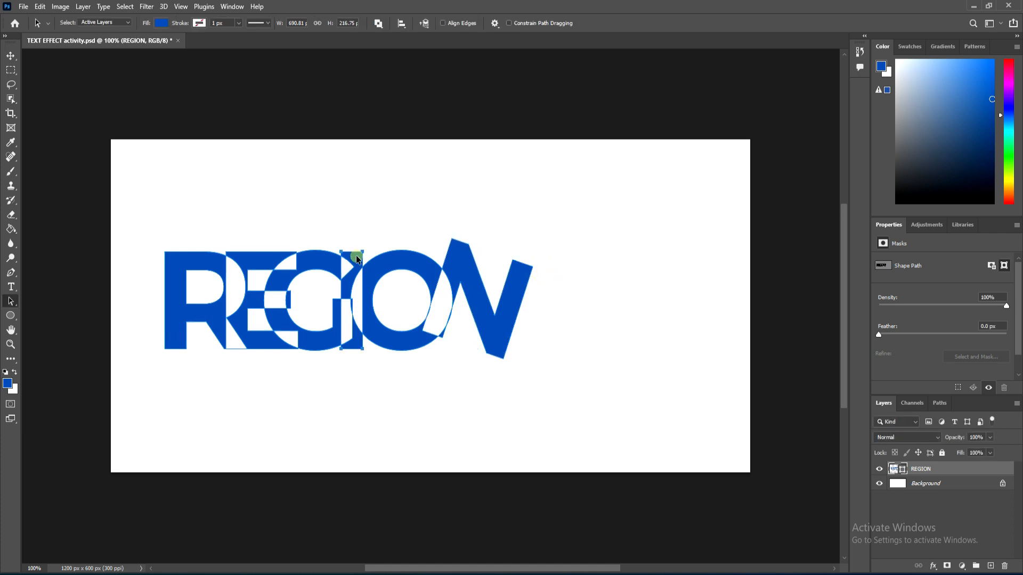
Step: Rotate the I letter path slightly with Free Transform and commit it
{"action": "key", "text": "ctrl+t"}
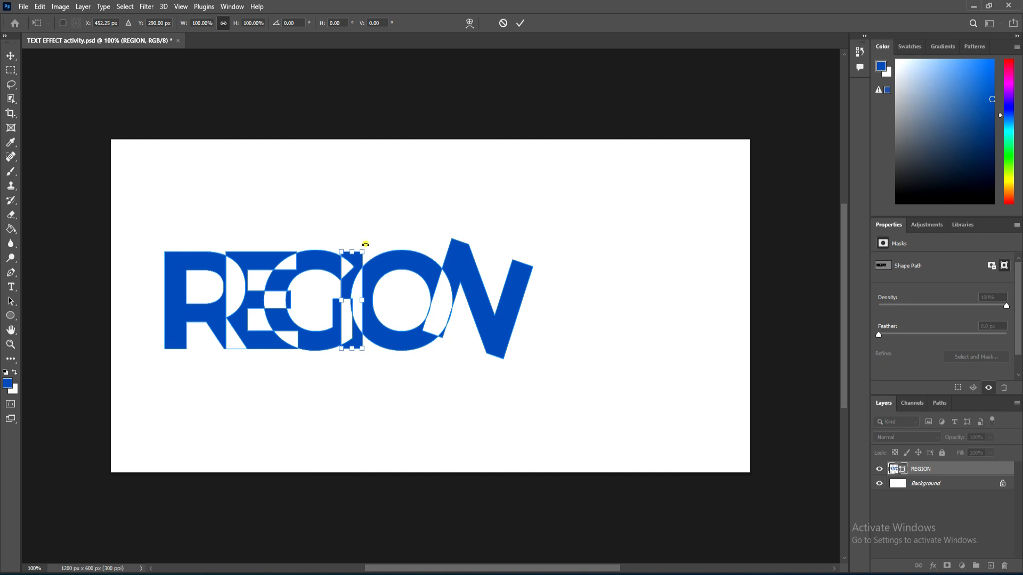
{"action": "mouse_move", "coordinate": [365, 244]}
{"action": "left_mouse_down"}
{"action": "mouse_move", "coordinate": [353, 243]}
{"action": "mouse_move", "coordinate": [362, 235]}
{"action": "mouse_move", "coordinate": [371, 247]}
{"action": "left_mouse_up"}
{"action": "key", "text": "Return"}
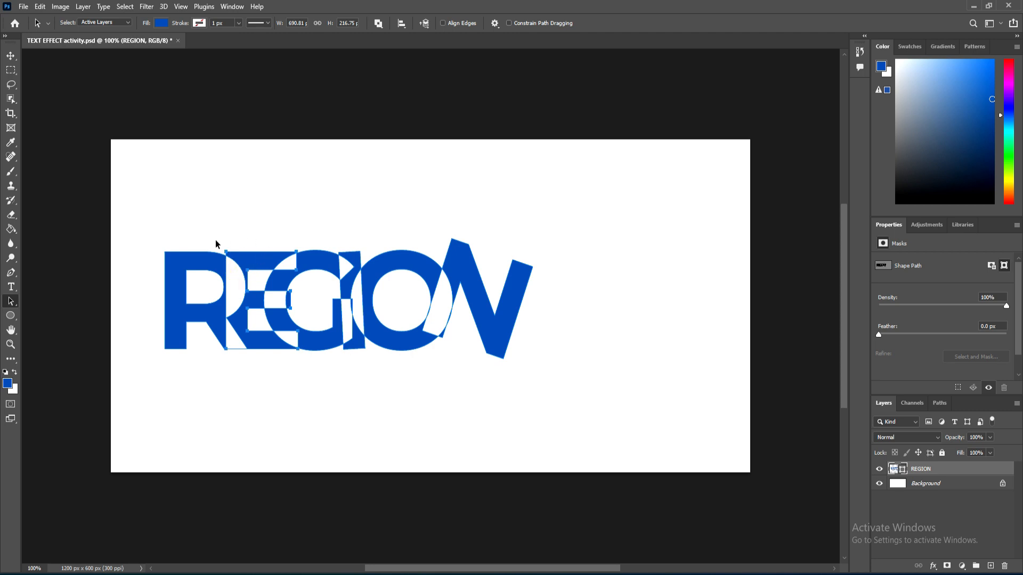
Step: Rotate the E letter path with Free Transform to tilt it, then commit
{"action": "key", "text": "ctrl+t"}
{"action": "left_click_drag", "start_coordinate": [215, 240], "coordinate": [276, 213]}
{"action": "left_click", "coordinate": [377, 419]}
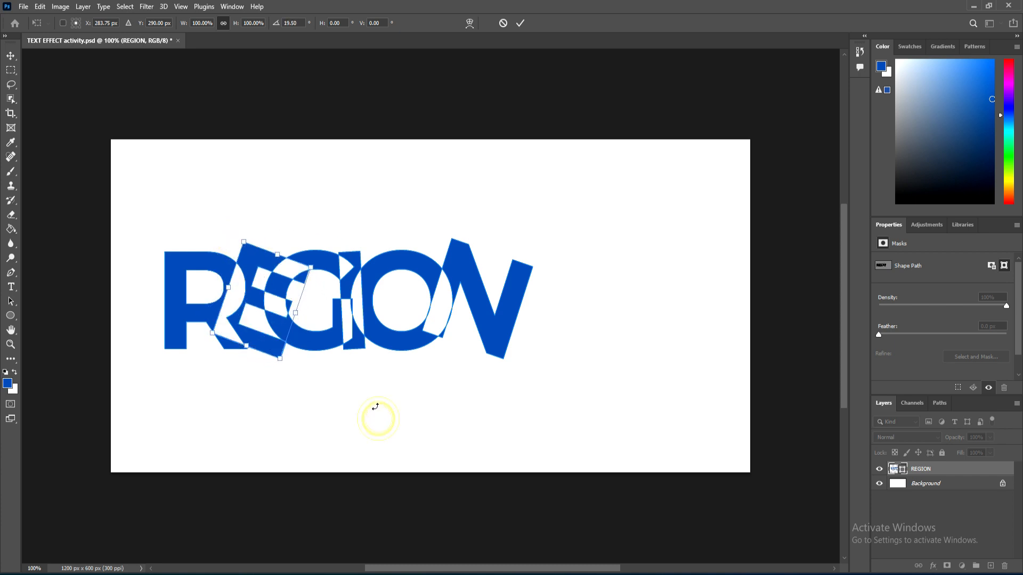
{"action": "key", "text": "Return"}
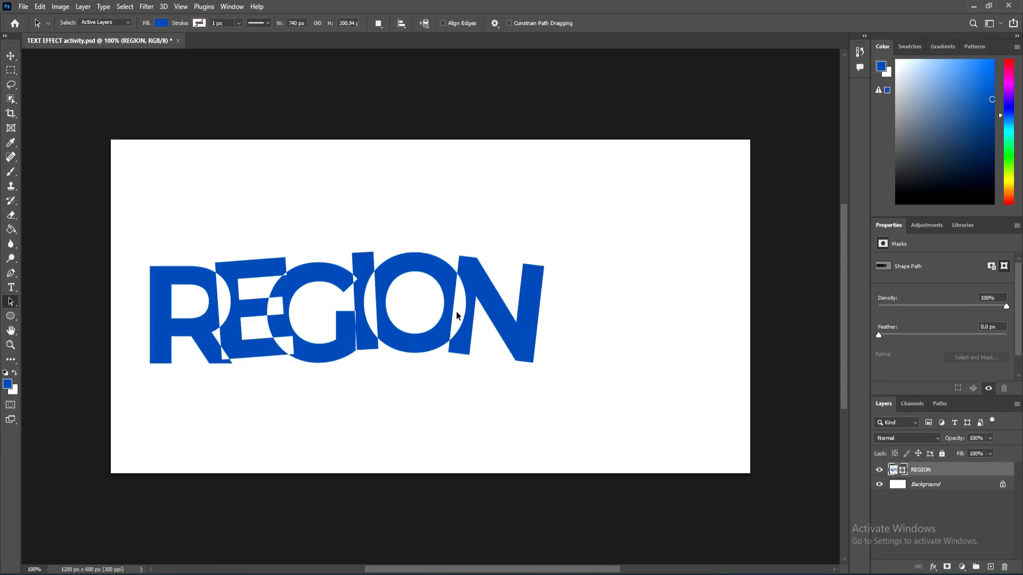
Step: Drag the N, O and I letter paths slightly downward
{"action": "left_click", "coordinate": [488, 299]}
{"action": "left_click_drag", "start_coordinate": [493, 307], "coordinate": [496, 315]}
{"action": "left_click_drag", "start_coordinate": [425, 341], "coordinate": [428, 349]}
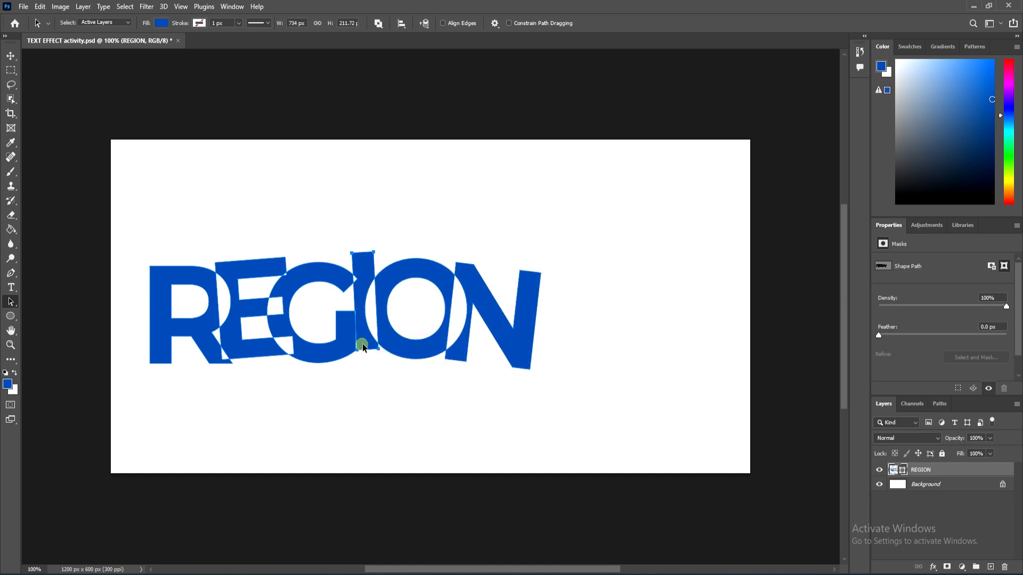
{"action": "left_click_drag", "start_coordinate": [363, 347], "coordinate": [367, 361]}
Step: Rotate the I letter path about 5.5° and move it slightly up, then commit
{"action": "key", "text": "ctrl+t"}
{"action": "mouse_move", "coordinate": [382, 251]}
{"action": "left_mouse_down"}
{"action": "mouse_move", "coordinate": [390, 258]}
{"action": "mouse_move", "coordinate": [382, 254]}
{"action": "left_mouse_up"}
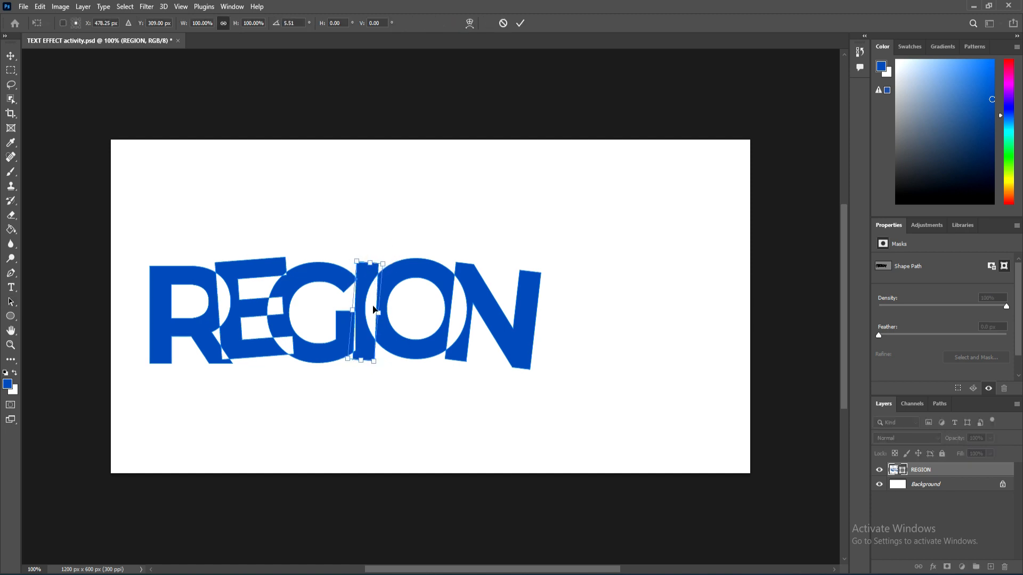
{"action": "left_click_drag", "start_coordinate": [367, 309], "coordinate": [368, 303]}
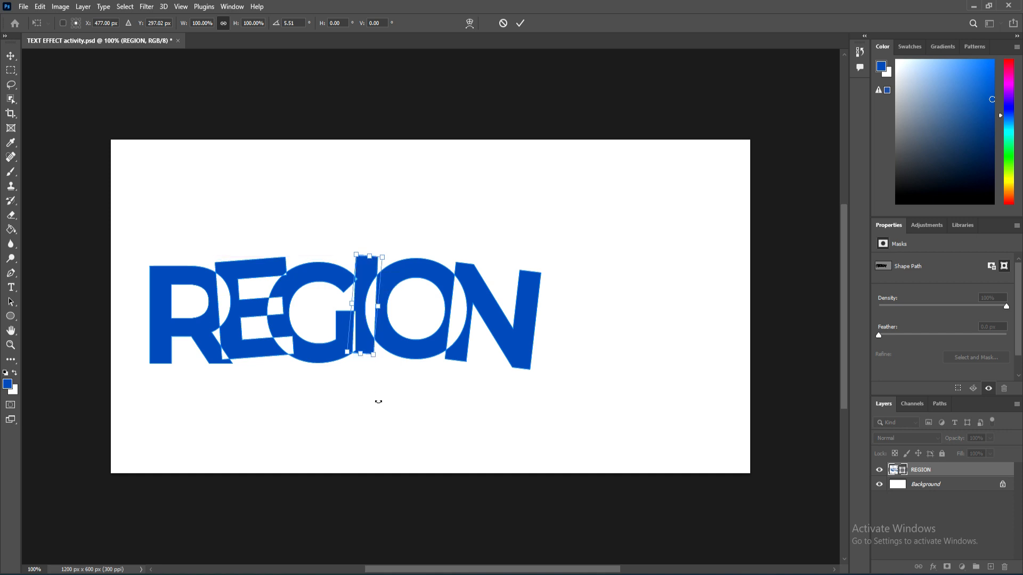
{"action": "left_click", "coordinate": [321, 361]}
{"action": "left_click", "coordinate": [316, 352]}
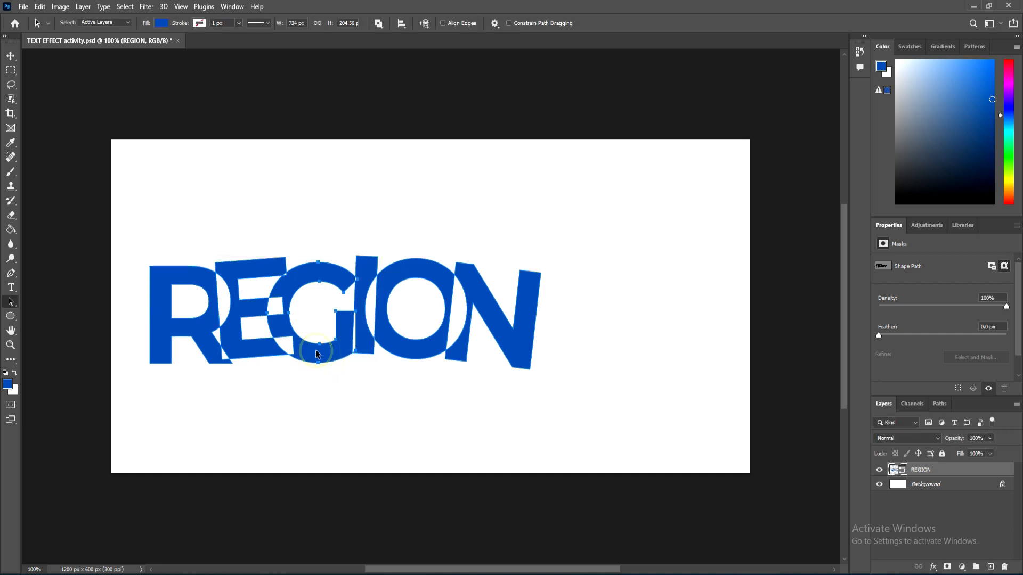
Step: Select the G letter path and nudge it up and back down with the arrow keys
{"action": "left_click", "coordinate": [321, 304]}
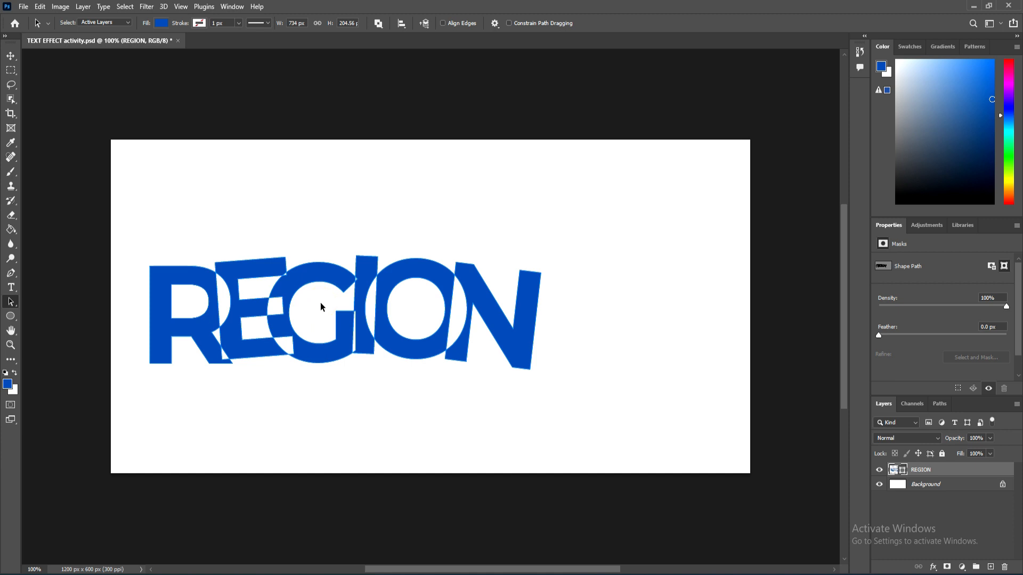
{"action": "left_click", "coordinate": [308, 361]}
{"action": "left_click", "coordinate": [308, 358]}
{"action": "key", "text": "Up"}
{"action": "key", "text": "Up"}
{"action": "key", "text": "Up"}
{"action": "key", "text": "Up"}
{"action": "key", "text": "Up"}
{"action": "key", "text": "Up"}
{"action": "key", "text": "Up"}
{"action": "key", "text": "Up"}
{"action": "key", "text": "Up"}
{"action": "key", "text": "Up"}
{"action": "key", "text": "Up"}
{"action": "key", "text": "Up"}
{"action": "key", "text": "Up"}
{"action": "key", "text": "Up"}
{"action": "key", "text": "Up"}
{"action": "key", "text": "Up"}
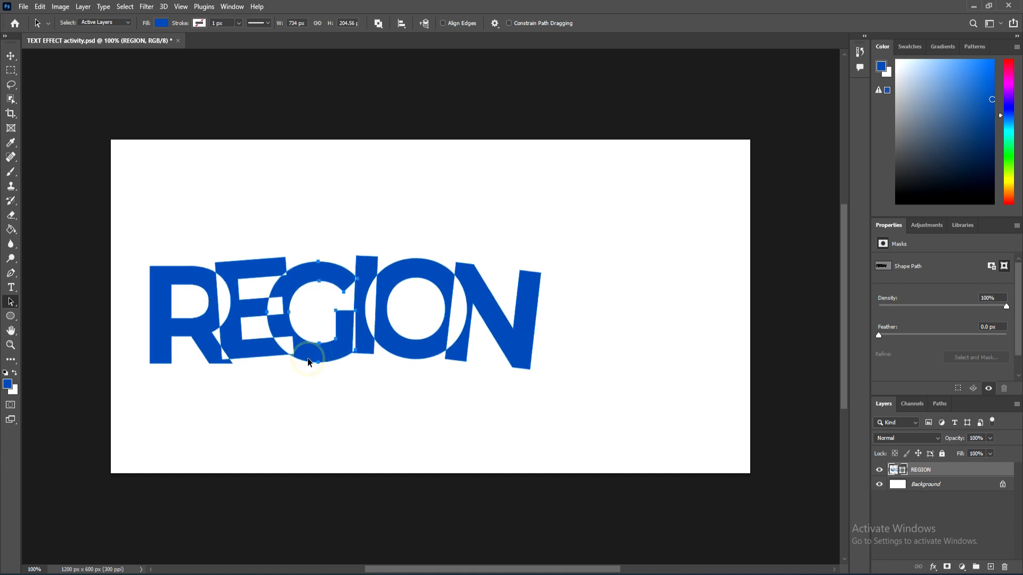
{"action": "key", "text": "Down"}
{"action": "key", "text": "Down"}
{"action": "key", "text": "Down"}
{"action": "key", "text": "Down"}
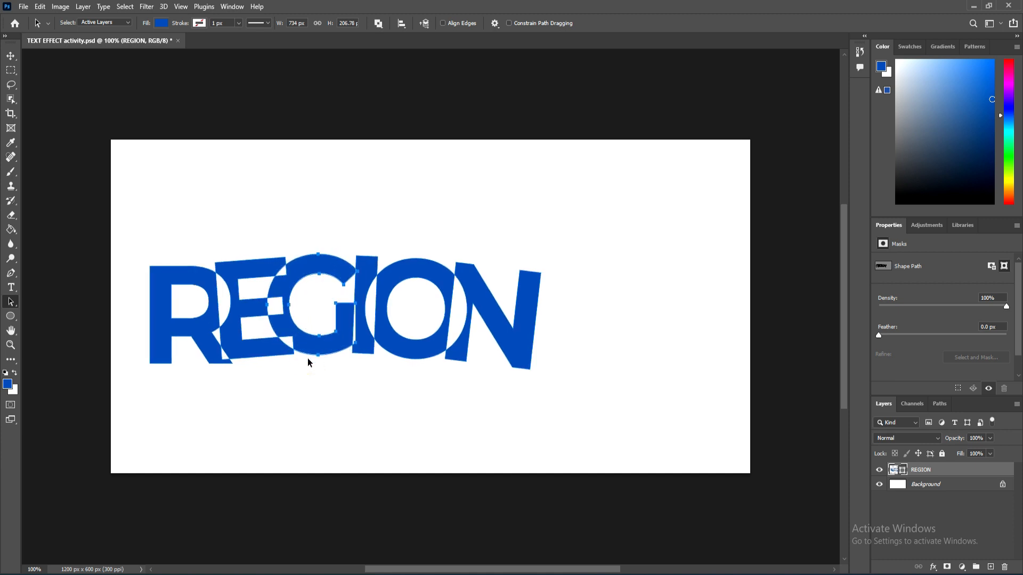
Step: Nudge the R letter path left and up with the arrow keys
{"action": "left_click", "coordinate": [182, 330]}
{"action": "key", "text": "Left"}
{"action": "key", "text": "Left"}
{"action": "key", "text": "Left"}
{"action": "key", "text": "Left"}
{"action": "key", "text": "Left"}
{"action": "key", "text": "Left"}
{"action": "key", "text": "Left"}
{"action": "key", "text": "Left"}
{"action": "key", "text": "Left"}
{"action": "key", "text": "Left"}
{"action": "key", "text": "Left"}
{"action": "key", "text": "Left"}
{"action": "key", "text": "Left"}
{"action": "key", "text": "Left"}
{"action": "key", "text": "Left"}
{"action": "key", "text": "Left"}
{"action": "key", "text": "Left"}
{"action": "key", "text": "Left"}
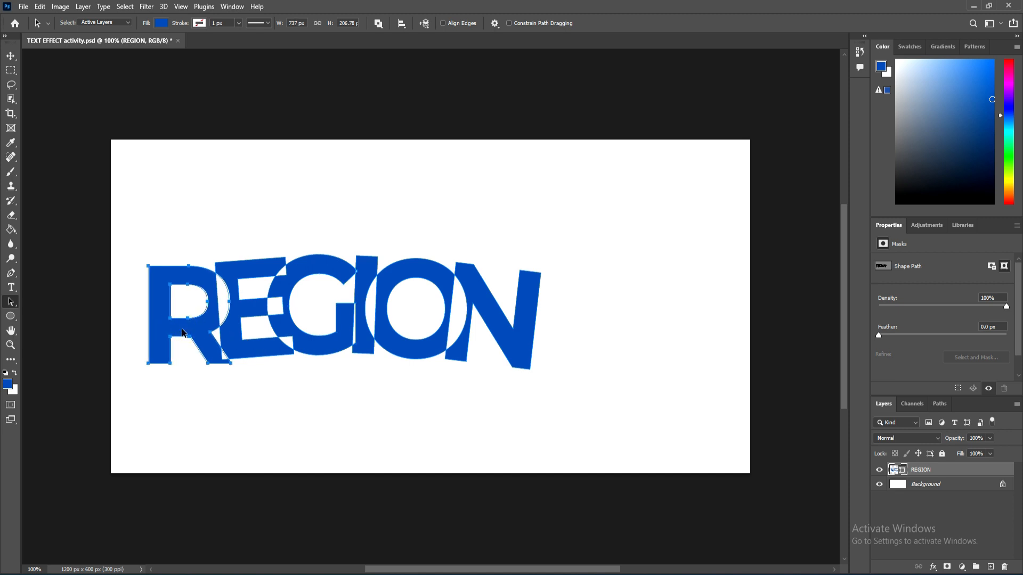
{"action": "key", "text": "Up"}
{"action": "key", "text": "Up"}
{"action": "key", "text": "Up"}
{"action": "key", "text": "Up"}
{"action": "key", "text": "Up"}
{"action": "key", "text": "Up"}
{"action": "key", "text": "Up"}
{"action": "key", "text": "Up"}
{"action": "key", "text": "Up"}
{"action": "key", "text": "Up"}
{"action": "key", "text": "Up"}
{"action": "key", "text": "Up"}
{"action": "key", "text": "Up"}
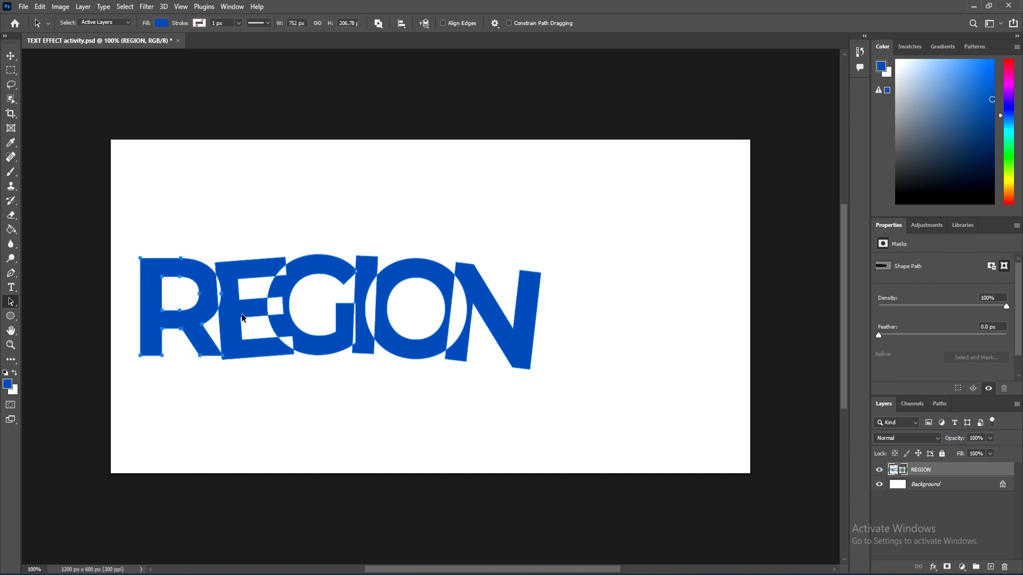
{"action": "key", "text": "Right"}
{"action": "key", "text": "Right"}
Step: Nudge the E letter path left and down with the arrow keys
{"action": "left_click", "coordinate": [235, 320]}
{"action": "key", "text": "Up"}
{"action": "key", "text": "Up"}
{"action": "key", "text": "Up"}
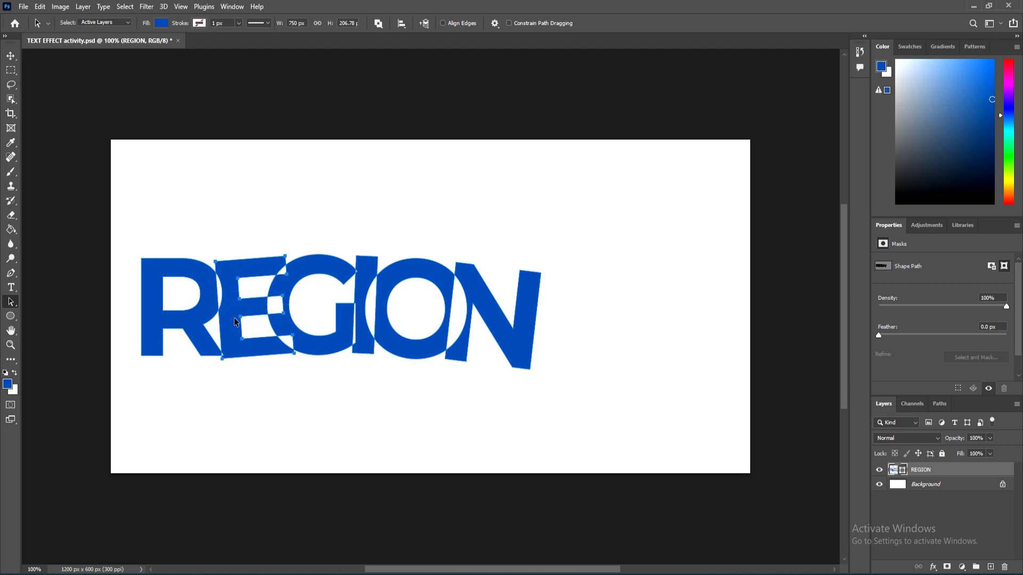
{"action": "key", "text": "Left"}
{"action": "key", "text": "Left"}
{"action": "key", "text": "Left"}
{"action": "key", "text": "Left"}
{"action": "key", "text": "Left"}
{"action": "key", "text": "Left"}
{"action": "key", "text": "Down"}
{"action": "key", "text": "Down"}
{"action": "key", "text": "Down"}
{"action": "key", "text": "Down"}
{"action": "key", "text": "Down"}
{"action": "key", "text": "Down"}
{"action": "key", "text": "Down"}
{"action": "key", "text": "Down"}
{"action": "key", "text": "Down"}
{"action": "key", "text": "Down"}
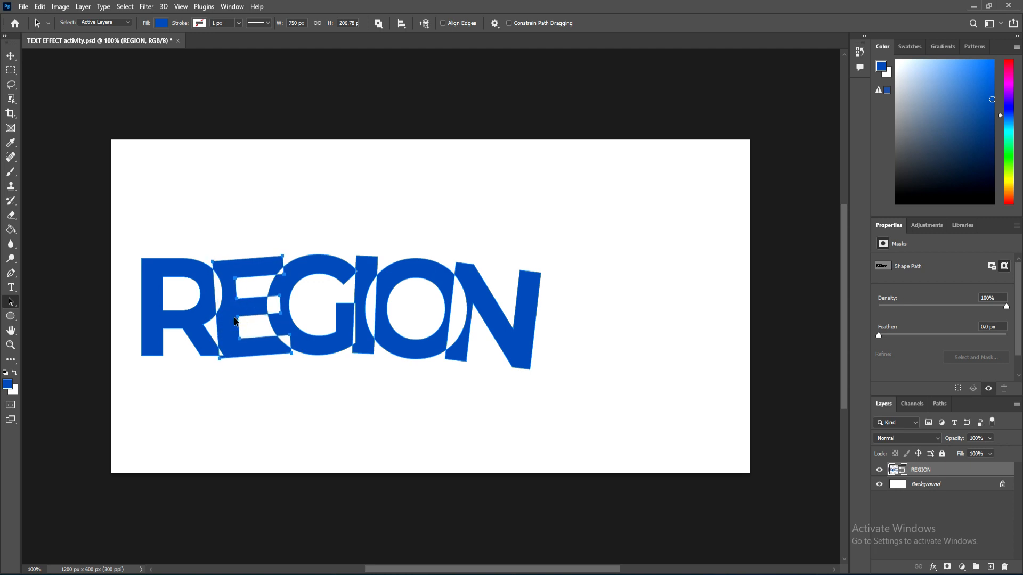
{"action": "key", "text": "Down"}
{"action": "key", "text": "Down"}
{"action": "key", "text": "Down"}
{"action": "key", "text": "Down"}
{"action": "key", "text": "Down"}
{"action": "key", "text": "Down"}
{"action": "key", "text": "Down"}
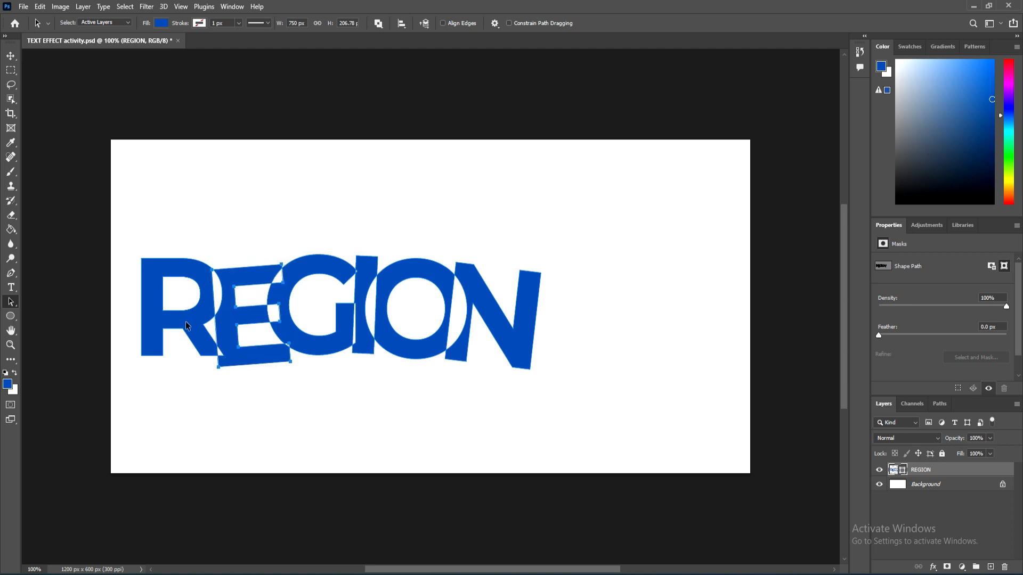
Step: Nudge the R letter path further left with the arrow keys
{"action": "left_click", "coordinate": [186, 321]}
{"action": "key", "text": "Left"}
{"action": "key", "text": "Left"}
{"action": "key", "text": "Left"}
{"action": "key", "text": "Left"}
{"action": "key", "text": "Left"}
{"action": "key", "text": "Left"}
{"action": "key", "text": "Left"}
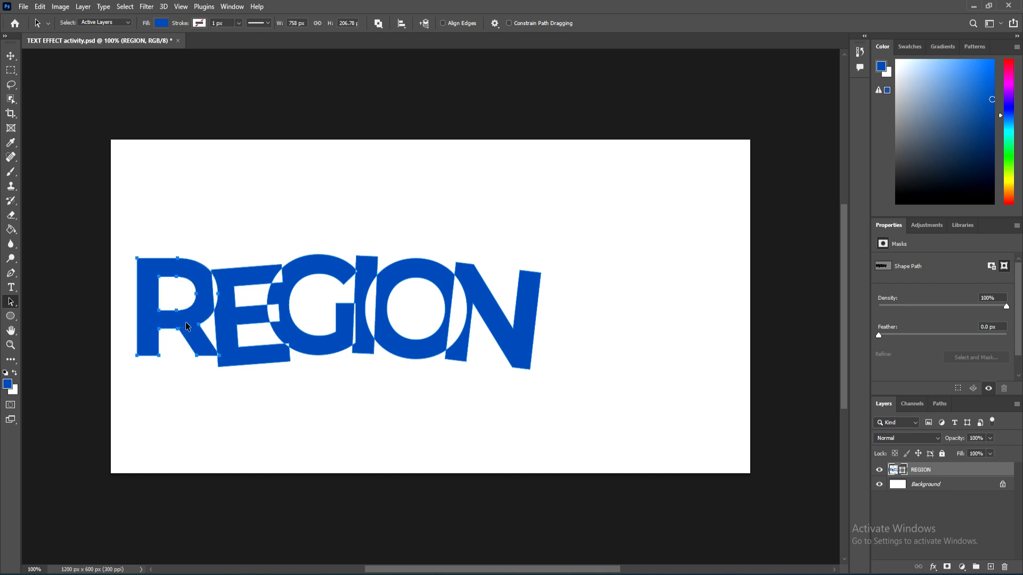
{"action": "key", "text": "Down"}
{"action": "key", "text": "Down"}
{"action": "key", "text": "Down"}
{"action": "key", "text": "Down"}
{"action": "key", "text": "Down"}
{"action": "key", "text": "Up"}
{"action": "key", "text": "Up"}
{"action": "key", "text": "Up"}
{"action": "key", "text": "Up"}
{"action": "key", "text": "Up"}
{"action": "key", "text": "Up"}
{"action": "key", "text": "Up"}
{"action": "key", "text": "Up"}
{"action": "key", "text": "Up"}
{"action": "key", "text": "Up"}
{"action": "key", "text": "Up"}
{"action": "key", "text": "Up"}
{"action": "key", "text": "Up"}
{"action": "key", "text": "Up"}
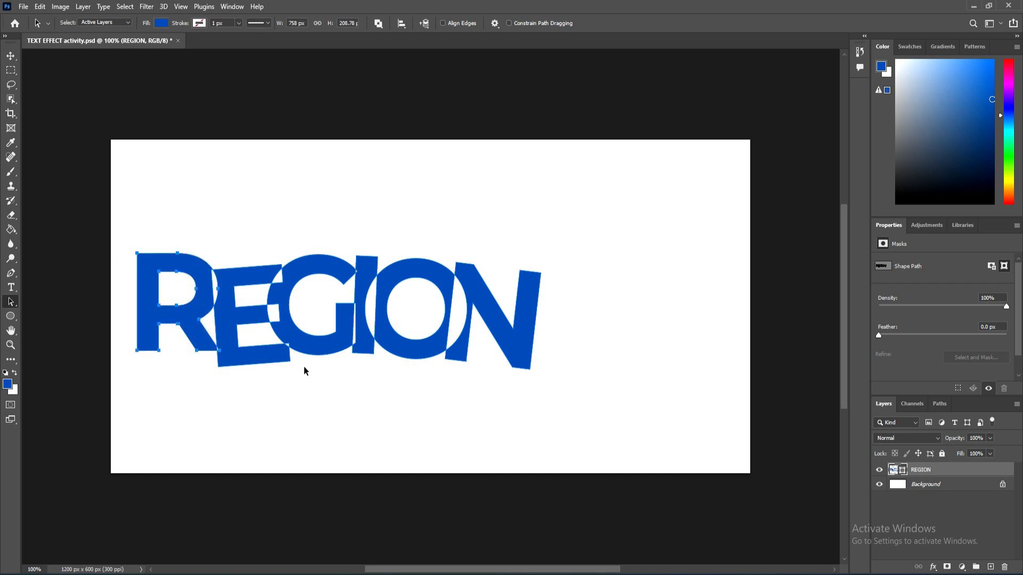
Step: Switch to the Move tool, select the REGION layer and drag the text up toward the canvas top
{"action": "left_click", "coordinate": [318, 392]}
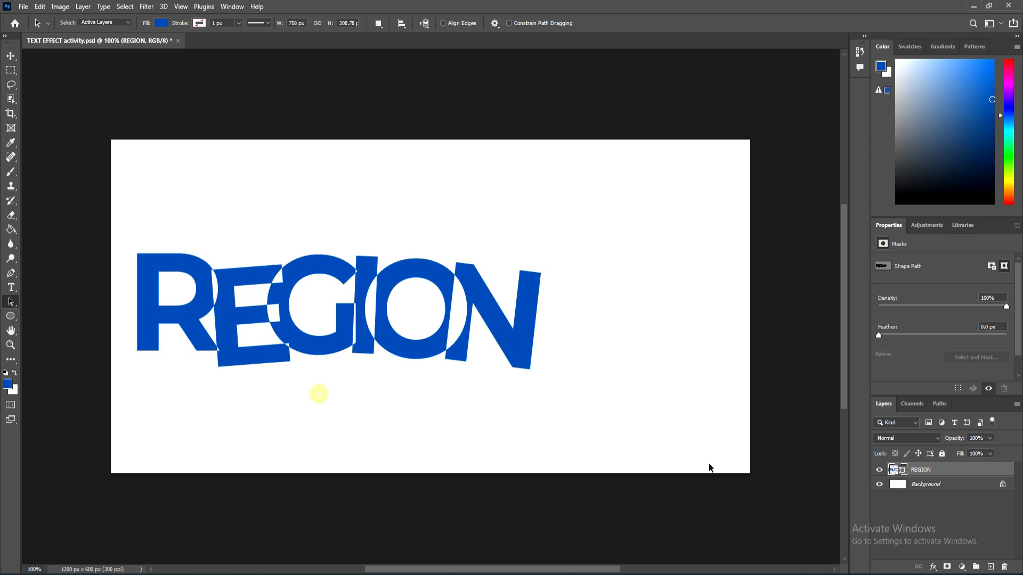
{"action": "left_click", "coordinate": [331, 420]}
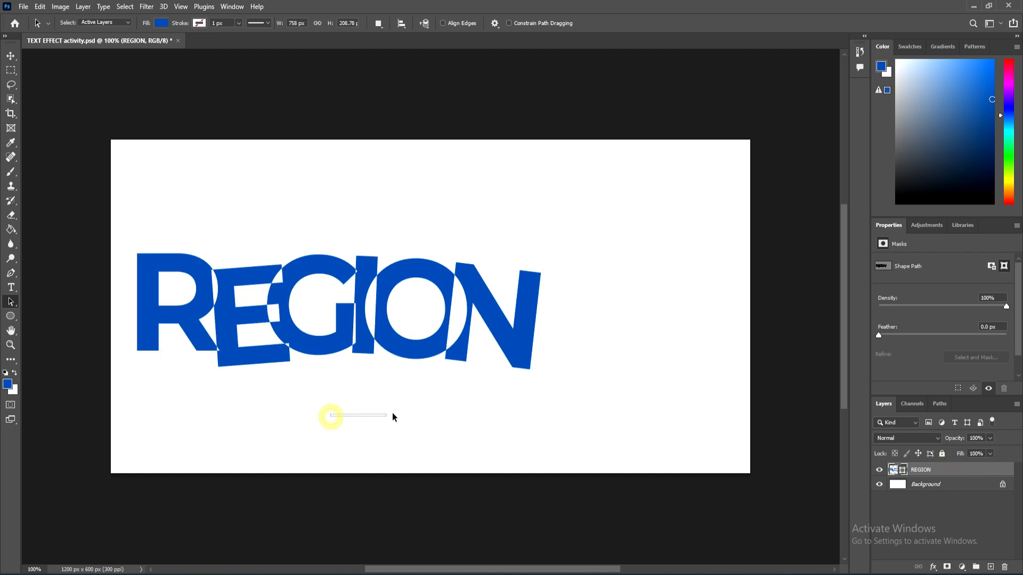
{"action": "left_click", "coordinate": [10, 55]}
{"action": "left_click_drag", "start_coordinate": [245, 376], "coordinate": [331, 392]}
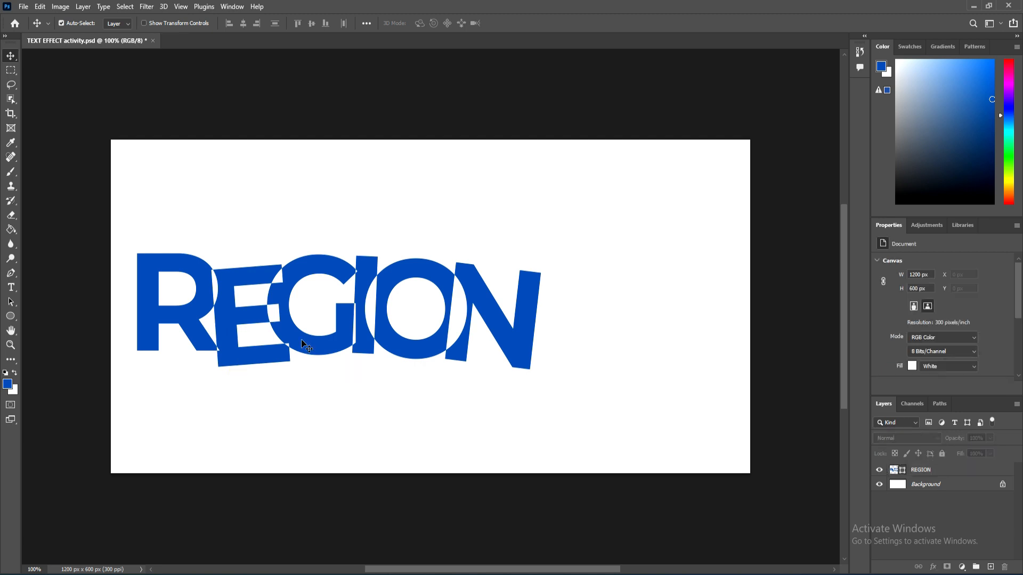
{"action": "left_click", "coordinate": [916, 471]}
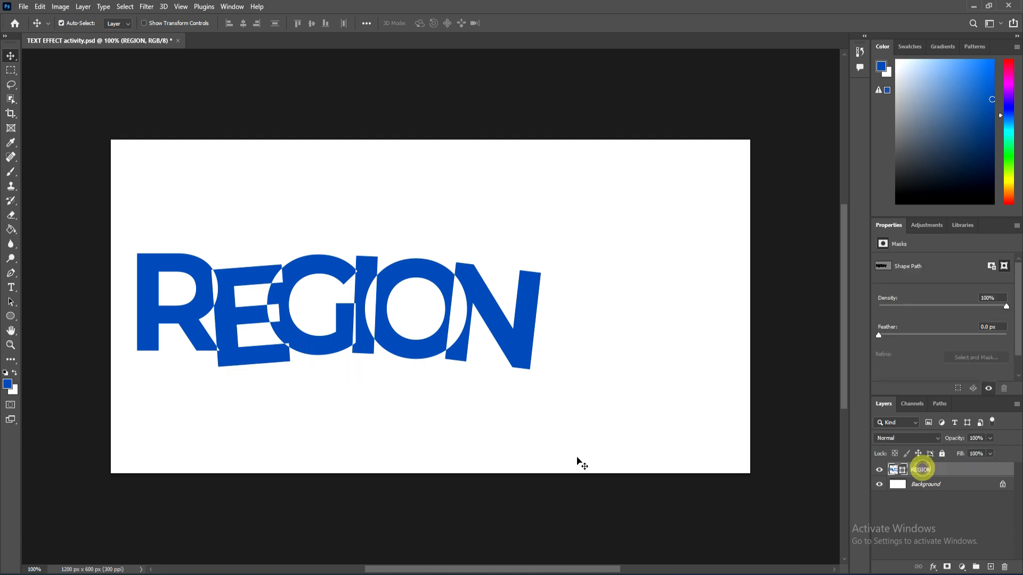
{"action": "left_click_drag", "start_coordinate": [361, 415], "coordinate": [469, 420]}
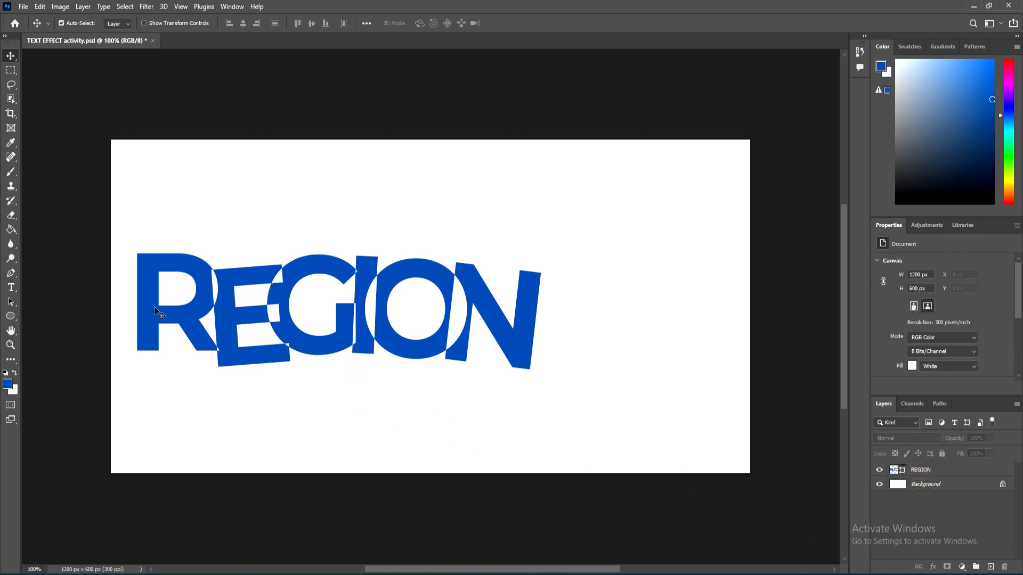
{"action": "left_click_drag", "start_coordinate": [115, 228], "coordinate": [581, 388]}
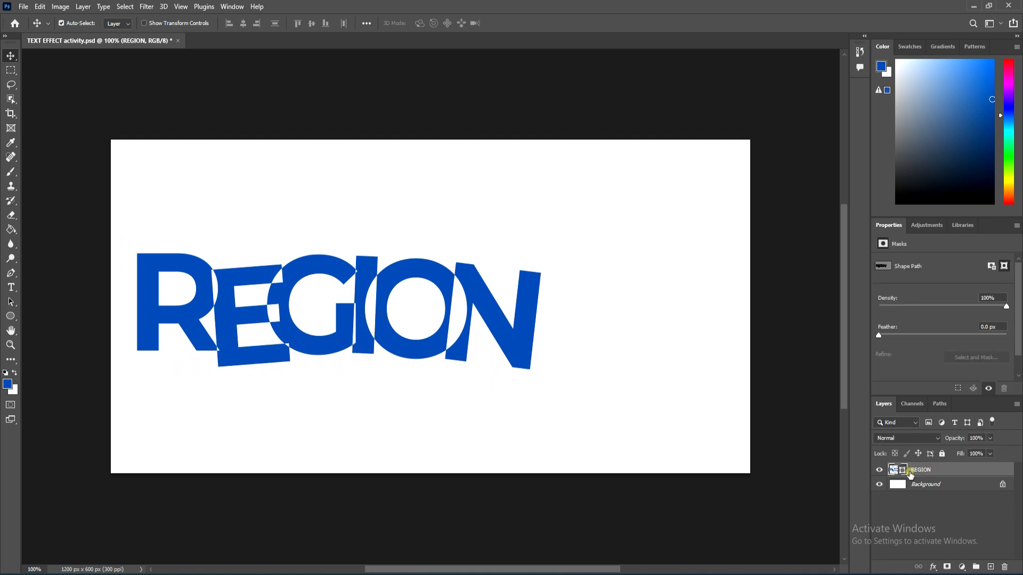
{"action": "left_click", "coordinate": [10, 54]}
{"action": "left_click_drag", "start_coordinate": [179, 311], "coordinate": [177, 251]}
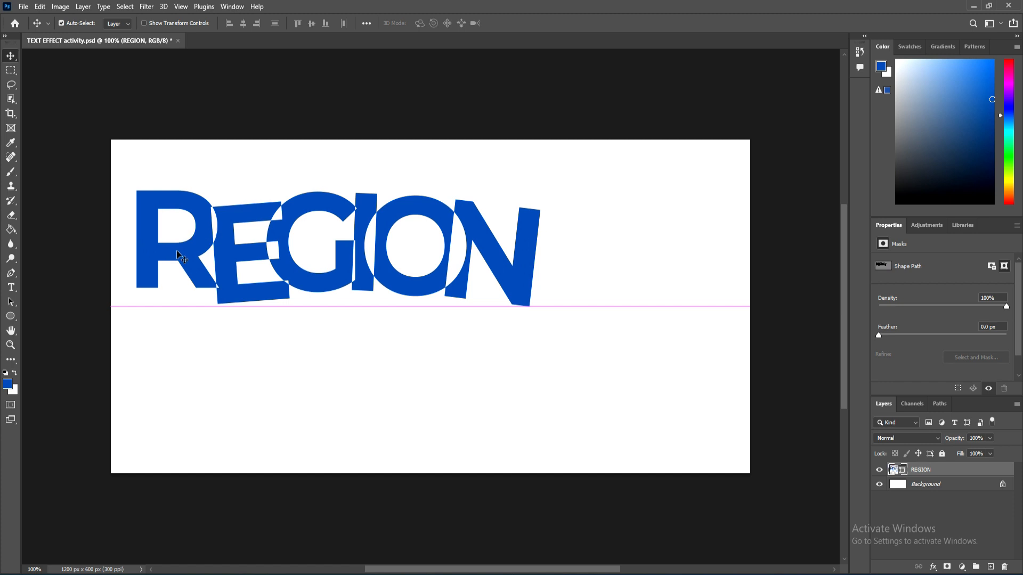
Step: Free-transform the REGION layer, scaling it to about 144.7% and centring it on the canvas
{"action": "key", "text": "ctrl+t"}
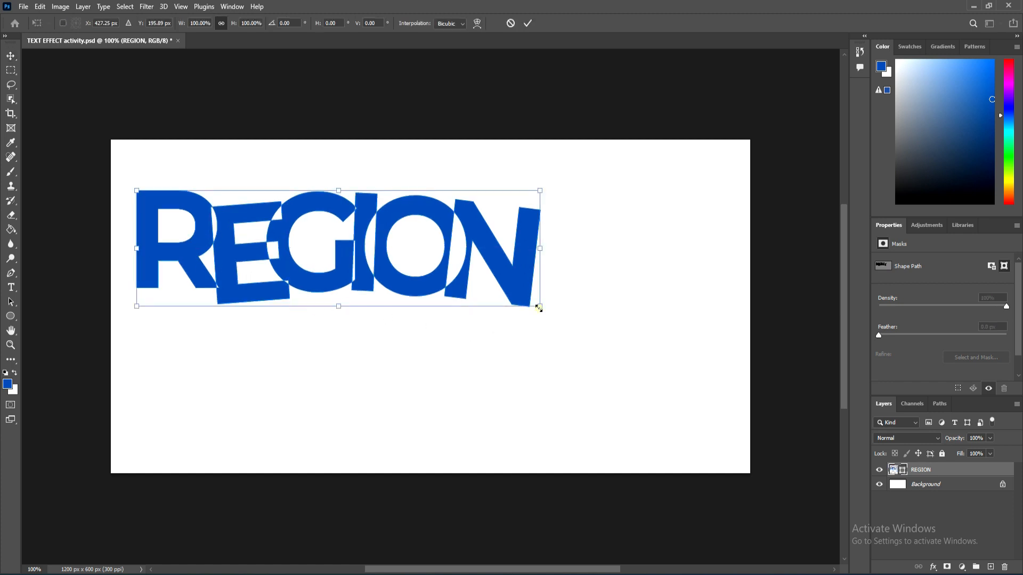
{"action": "left_click_drag", "start_coordinate": [539, 308], "coordinate": [701, 430]}
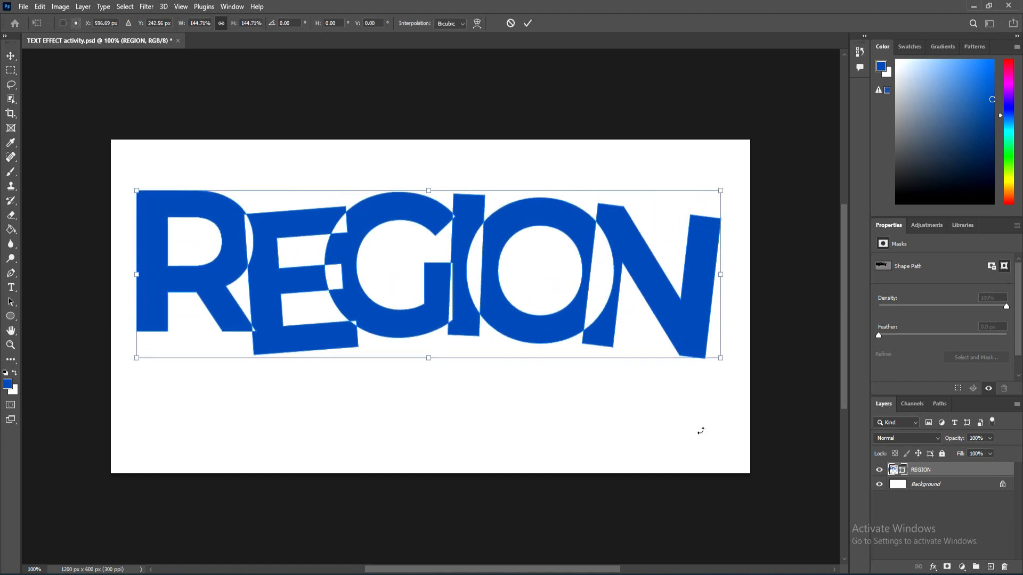
{"action": "left_click_drag", "start_coordinate": [556, 283], "coordinate": [551, 318]}
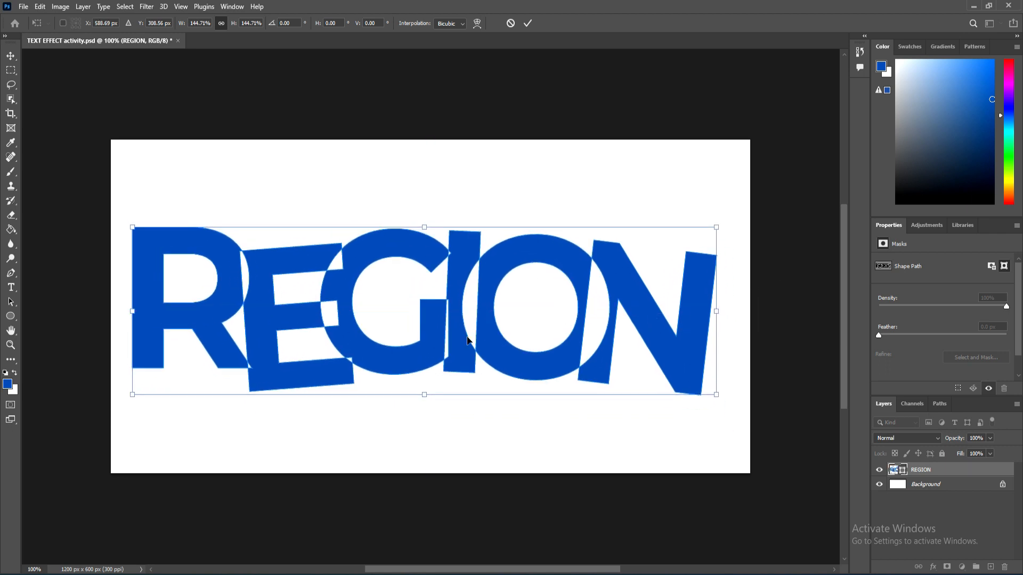
{"action": "left_click_drag", "start_coordinate": [470, 344], "coordinate": [476, 339]}
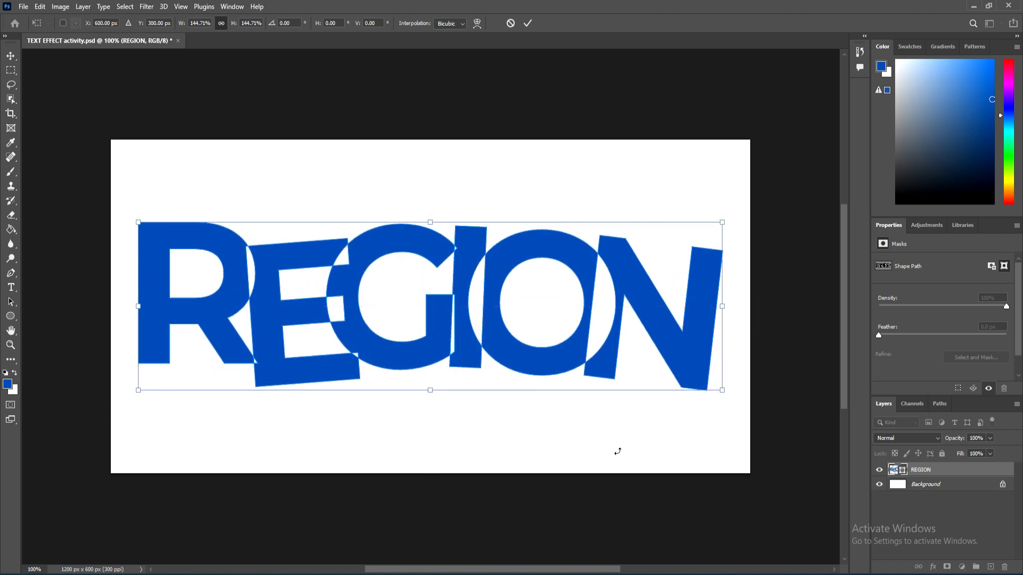